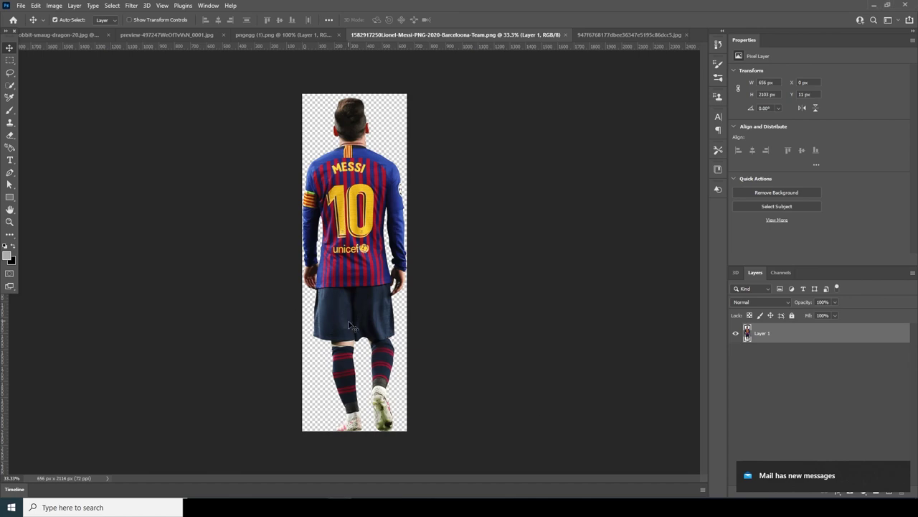
# Create a new 1000 x 1080 px document at 300 pixels/inch, RGB Color, 16 bit, with a white background
pyautogui.click(21, 5)
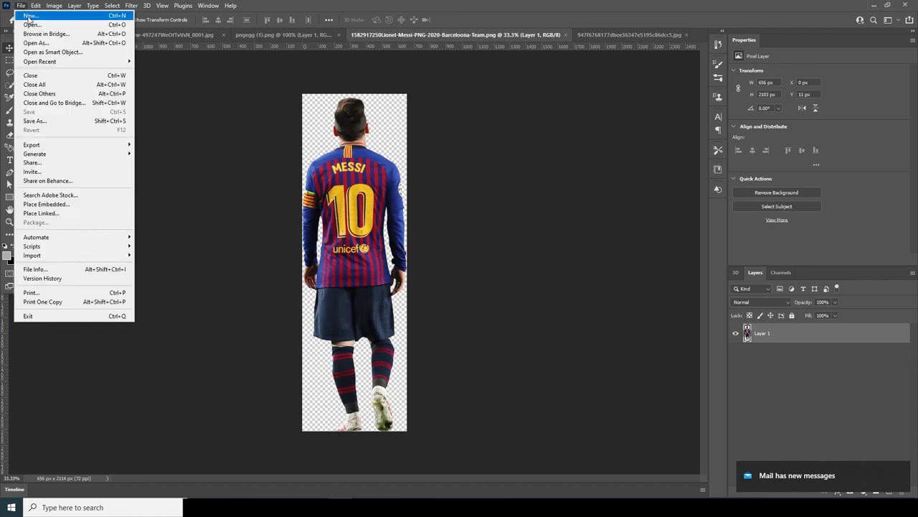
pyautogui.click(32, 14)
pyautogui.moveTo(328, 60); pyautogui.dragTo(342, 61)
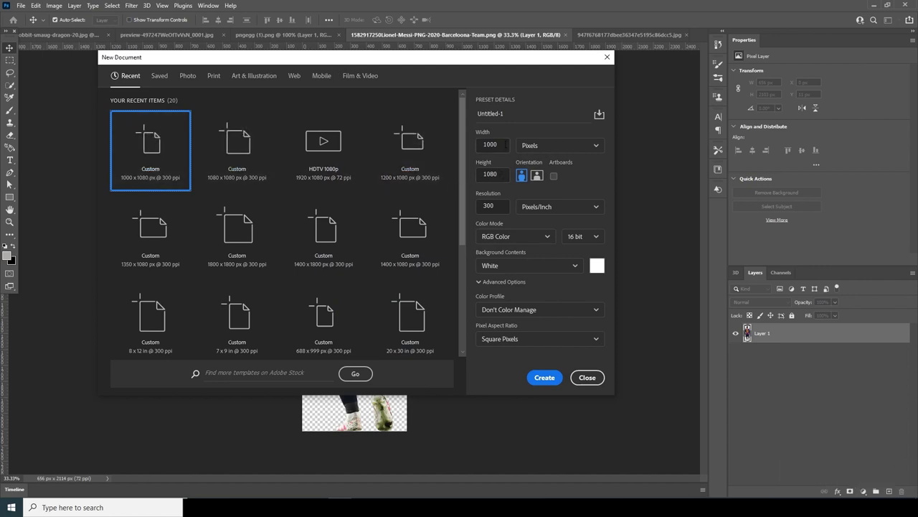
pyautogui.click(500, 173)
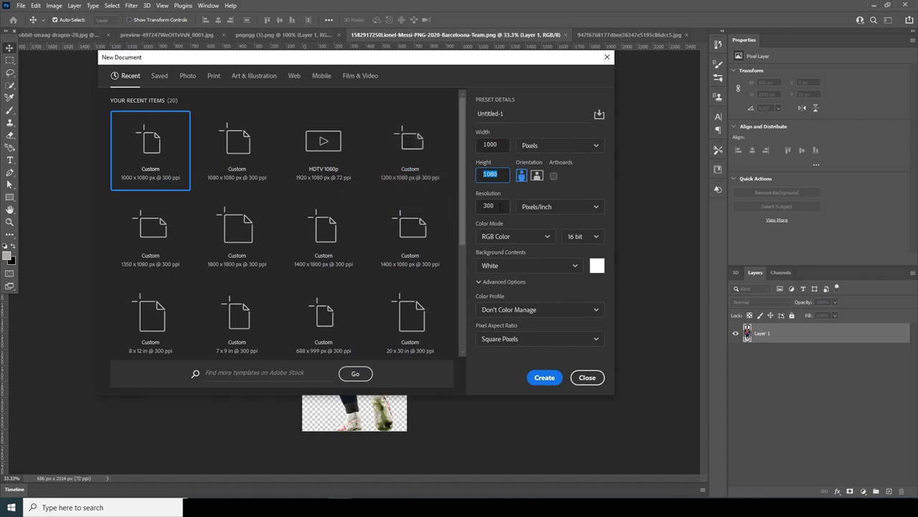
pyautogui.press('Tab')
pyautogui.click(561, 208)
pyautogui.click(562, 207)
pyautogui.click(522, 240)
pyautogui.click(508, 289)
pyautogui.click(583, 236)
pyautogui.click(577, 272)
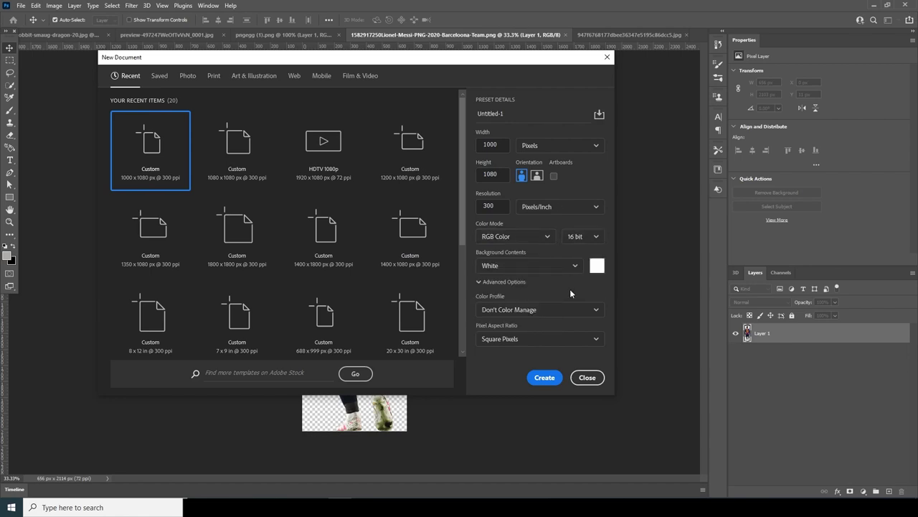
pyautogui.click(544, 378)
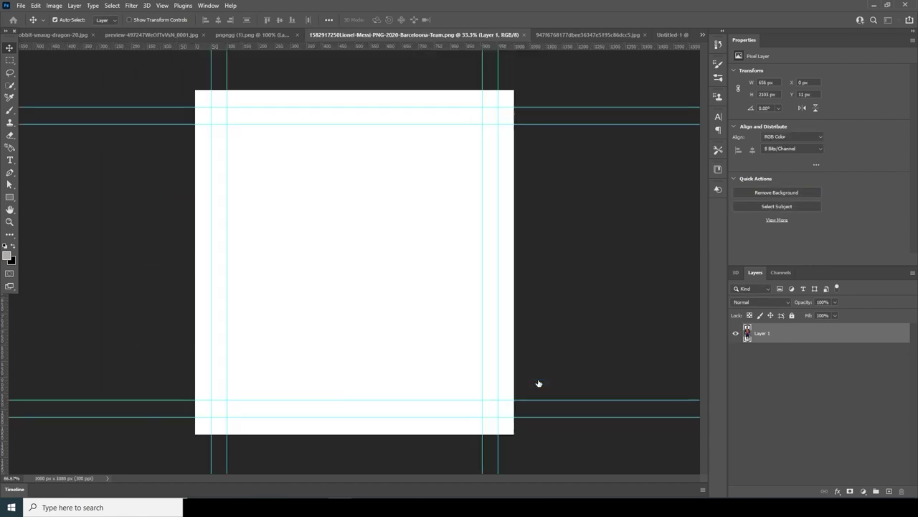
# Hide the guides in the new document
pyautogui.click(162, 5)
pyautogui.moveTo(190, 208)
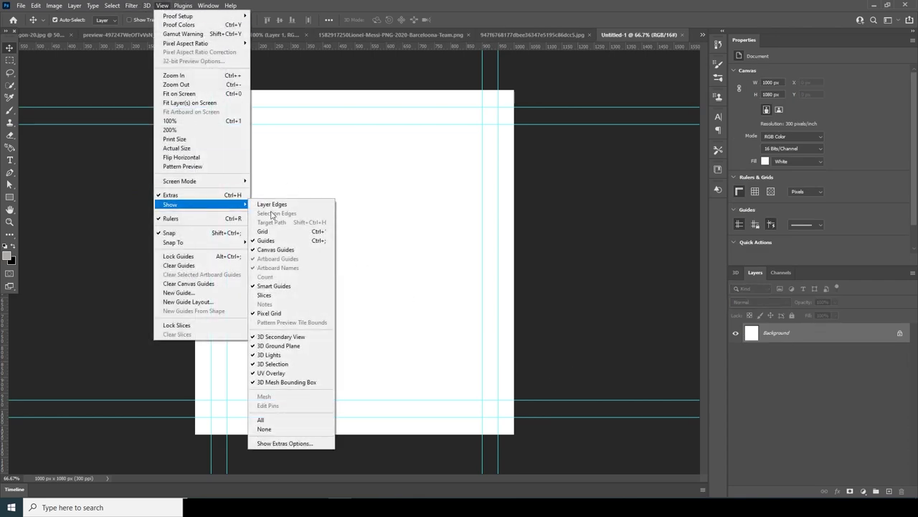
pyautogui.click(267, 242)
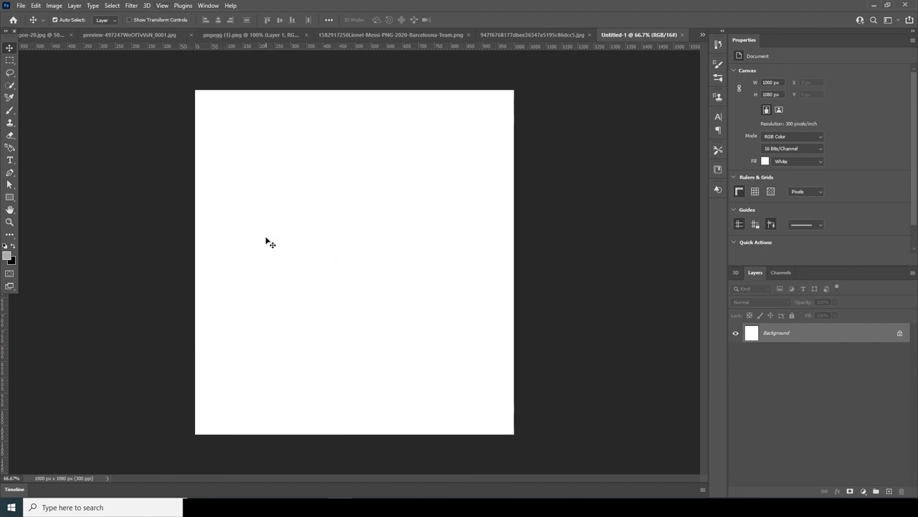
# Copy the dragon image from its own document into the new Untitled-1 document as a layer
pyautogui.click(492, 36)
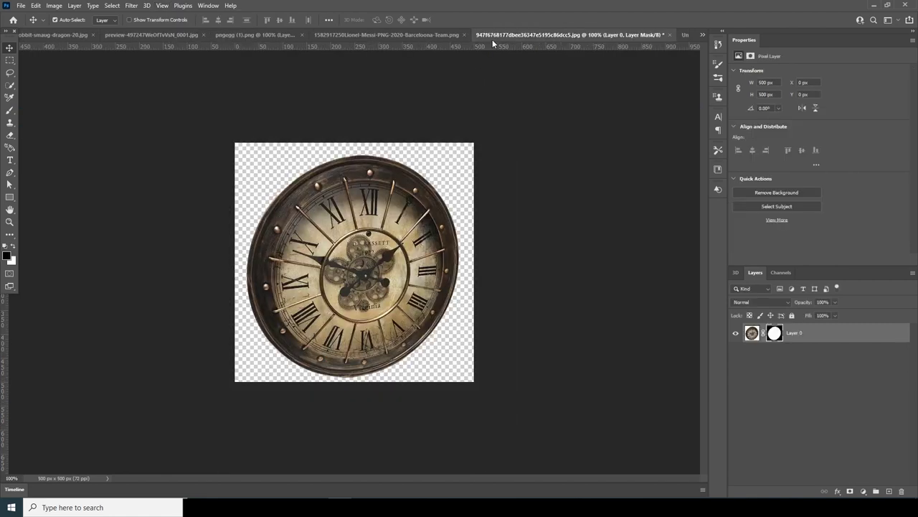
pyautogui.click(360, 36)
pyautogui.click(248, 36)
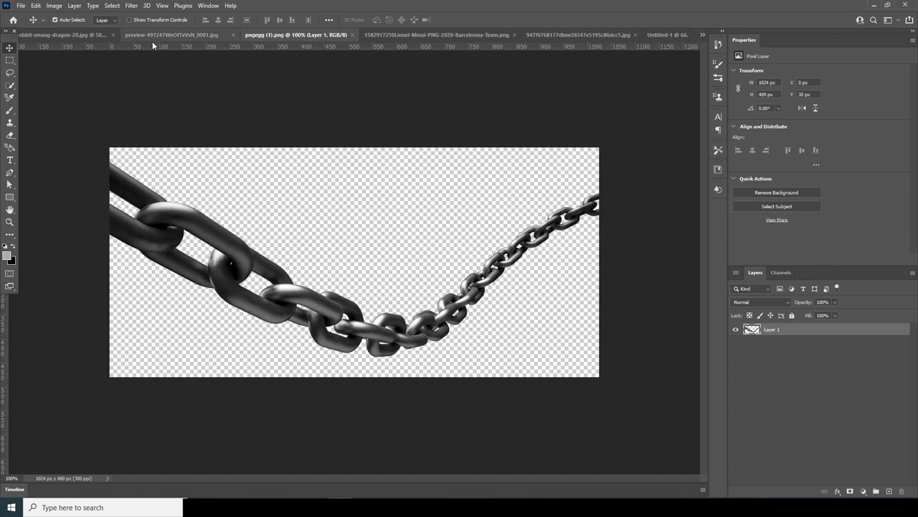
pyautogui.click(86, 35)
pyautogui.moveTo(359, 220); pyautogui.dragTo(650, 65)
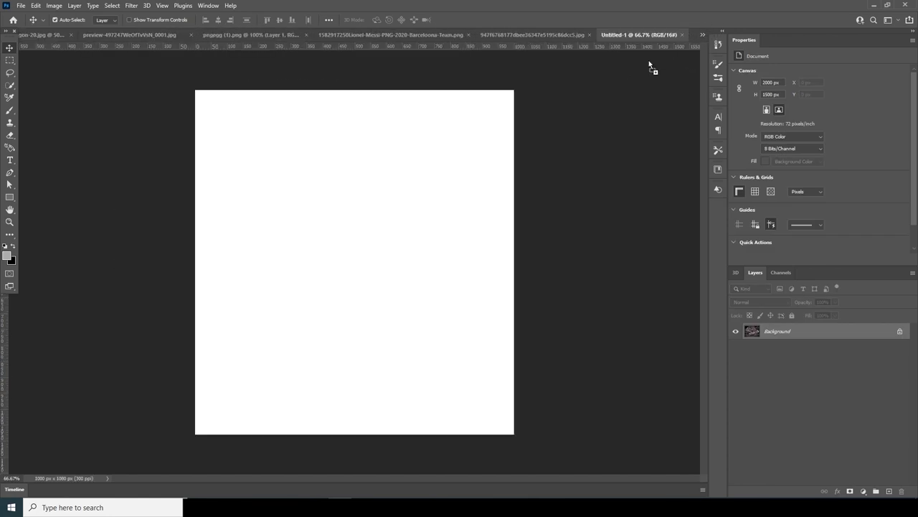
pyautogui.moveTo(374, 252); pyautogui.dragTo(396, 270)
pyautogui.click(448, 195)
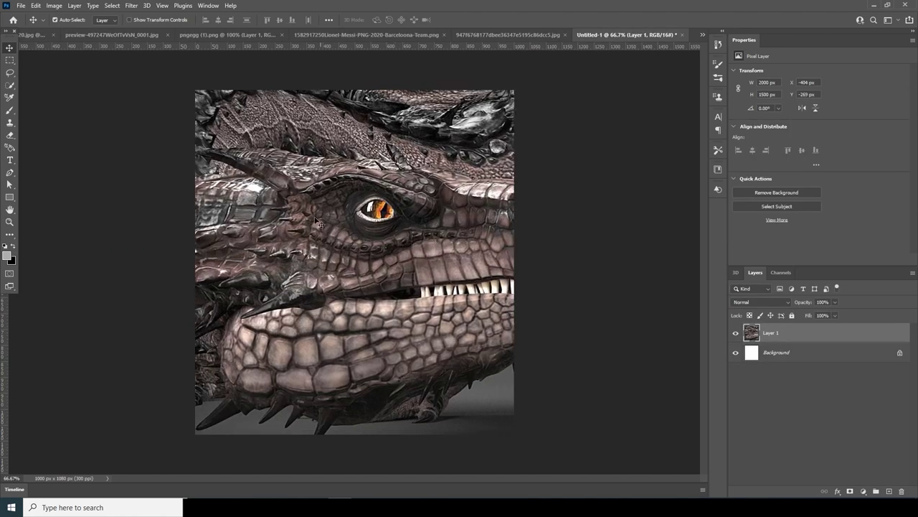
# Scale the dragon layer down to about 55% and align it with the canvas's upper edge, centred horizontally
pyautogui.hotkey('ctrl', '-')
pyautogui.hotkey('ctrl', '-')
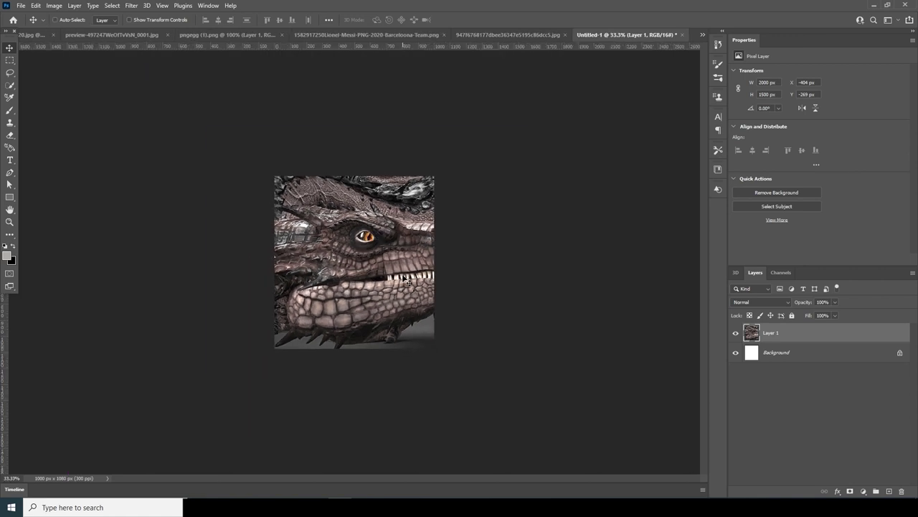
pyautogui.hotkey('ctrl', 't')
pyautogui.moveTo(529, 134); pyautogui.dragTo(475, 174)
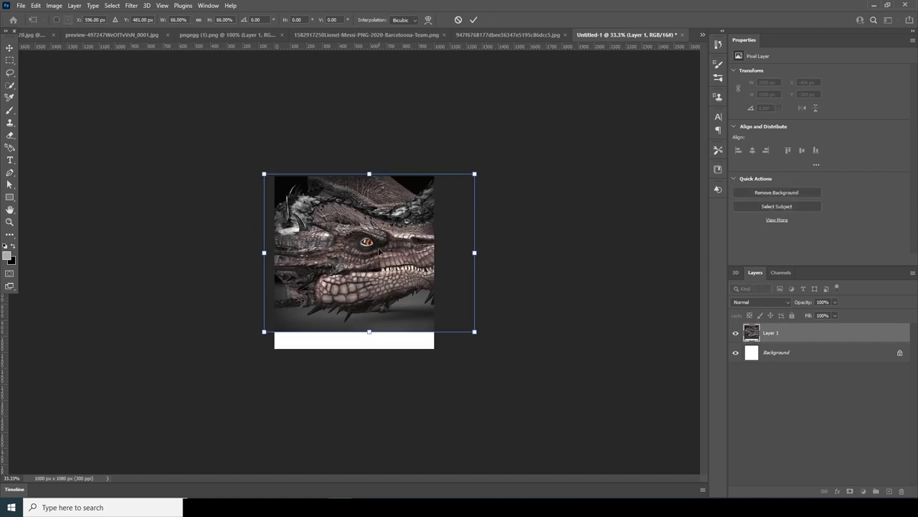
pyautogui.moveTo(379, 251); pyautogui.dragTo(363, 254)
pyautogui.moveTo(460, 175); pyautogui.dragTo(442, 188)
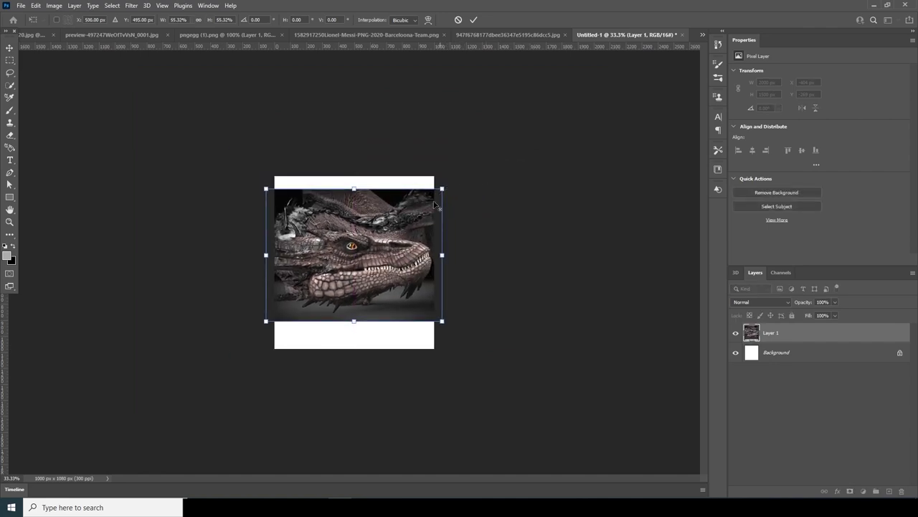
pyautogui.moveTo(380, 251); pyautogui.dragTo(380, 233)
pyautogui.press('Return')
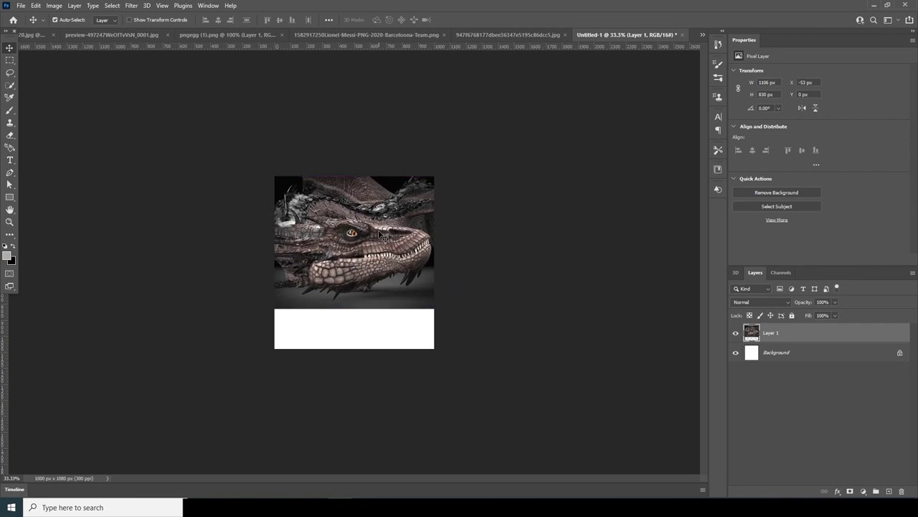
# Copy the stormy cloud image into the Untitled-1 document and move its layer beneath the dragon layer
pyautogui.hotkey('ctrl', '1')
pyautogui.hotkey('ctrl', '-')
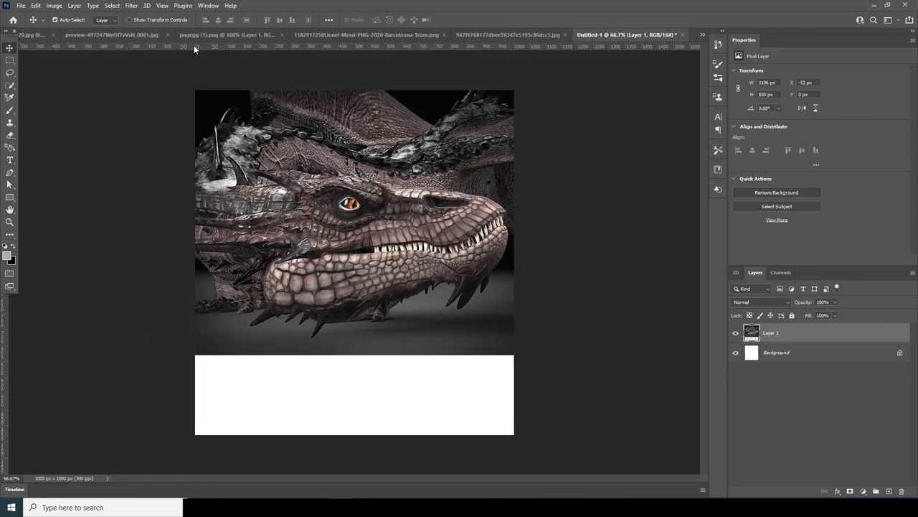
pyautogui.click(202, 35)
pyautogui.click(152, 35)
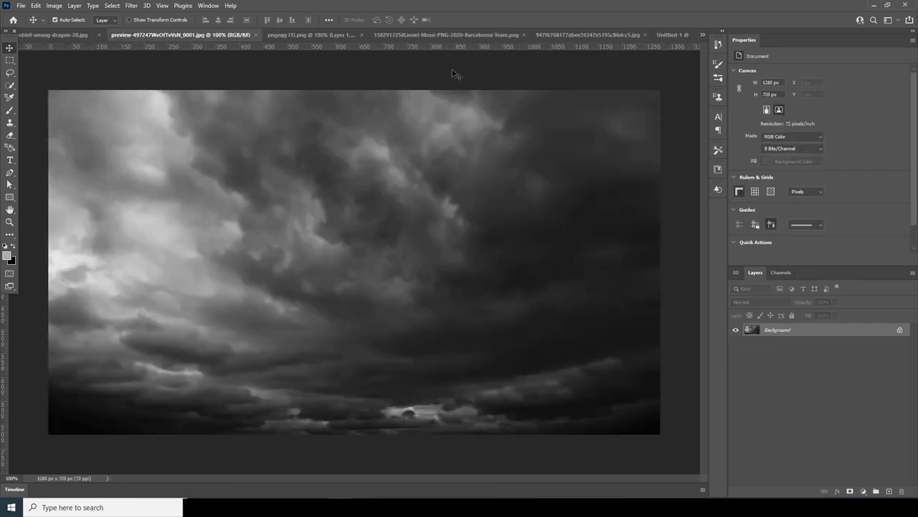
pyautogui.moveTo(267, 178); pyautogui.dragTo(659, 111)
pyautogui.moveTo(667, 34); pyautogui.dragTo(653, 57)
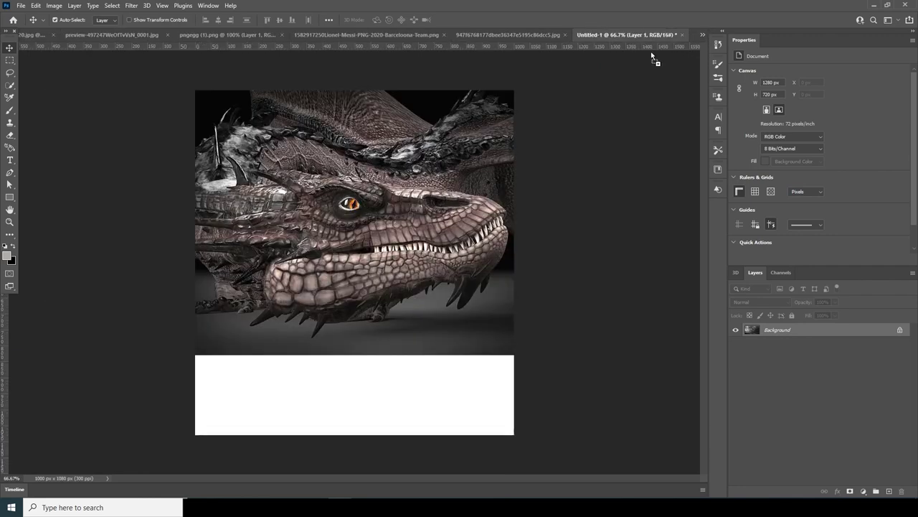
pyautogui.moveTo(421, 248); pyautogui.dragTo(453, 204)
pyautogui.click(446, 197)
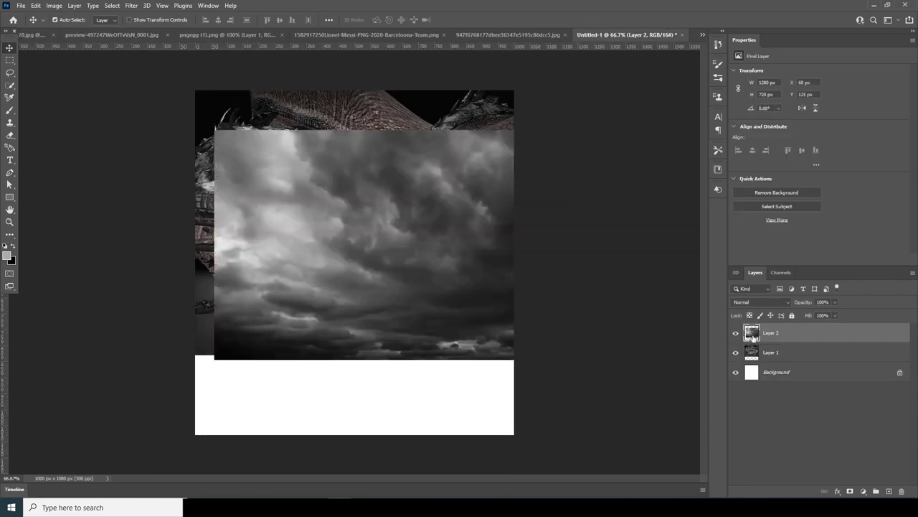
pyautogui.moveTo(752, 335); pyautogui.dragTo(751, 361)
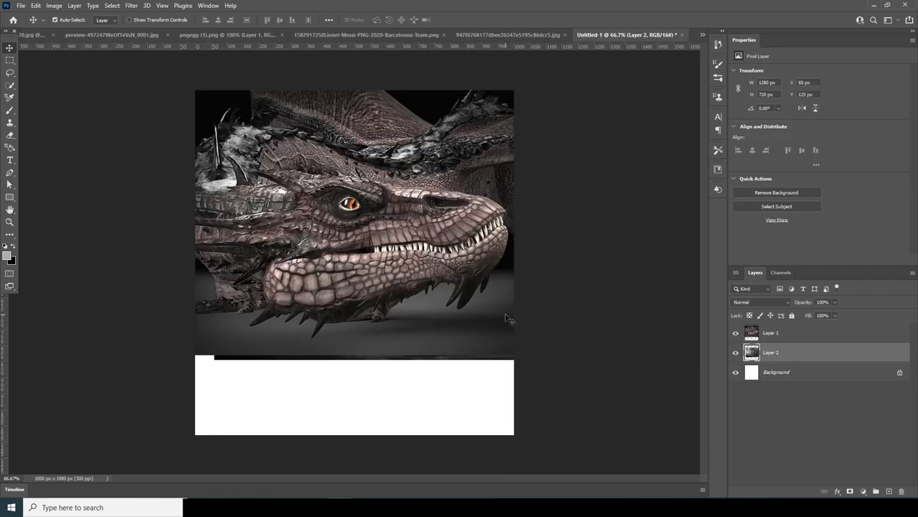
# Convert the cloud layer and the dragon layer to smart objects
pyautogui.rightClick(802, 357)
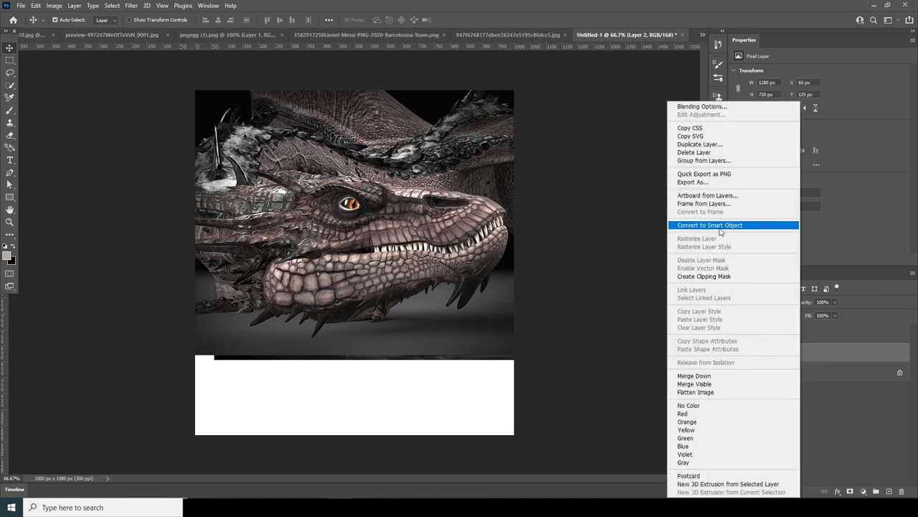
pyautogui.click(721, 228)
pyautogui.click(777, 337)
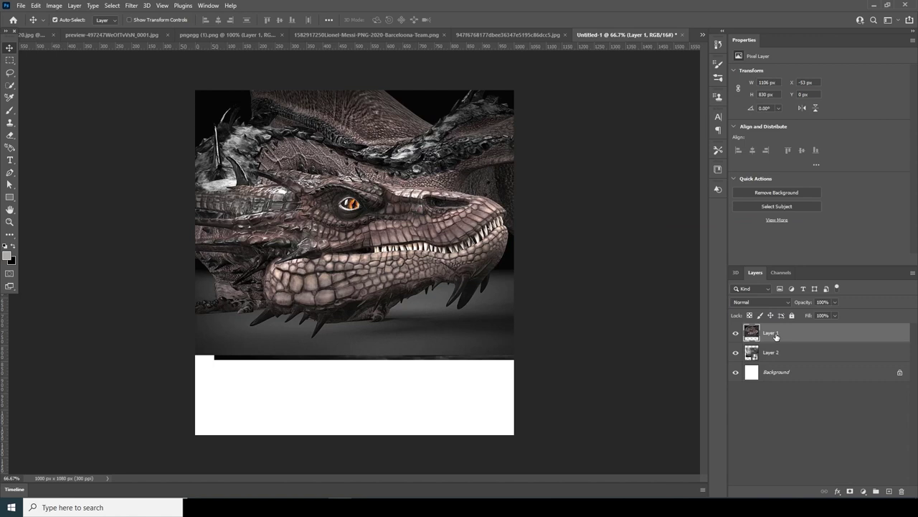
pyautogui.rightClick(776, 336)
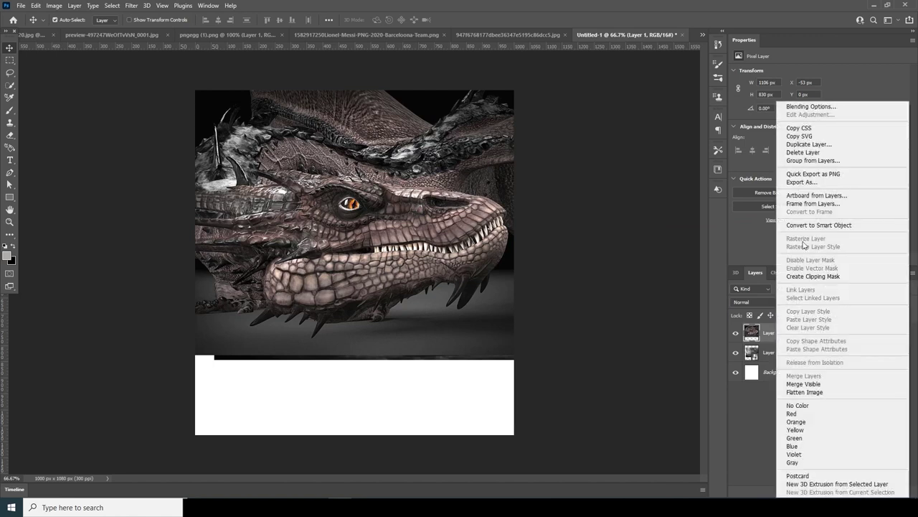
pyautogui.click(811, 225)
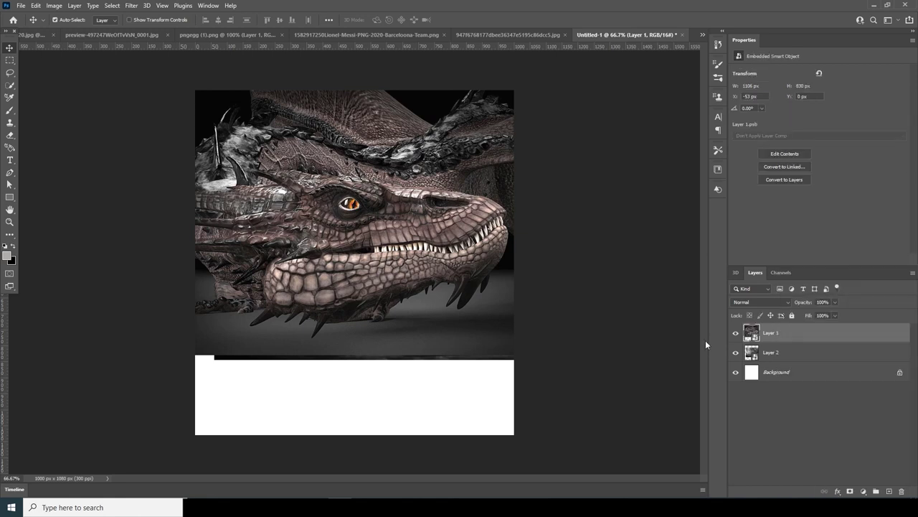
# Copy the Messi cutout into the Untitled-1 document above the dragon and convert its layer to a smart object
pyautogui.click(116, 35)
pyautogui.click(40, 36)
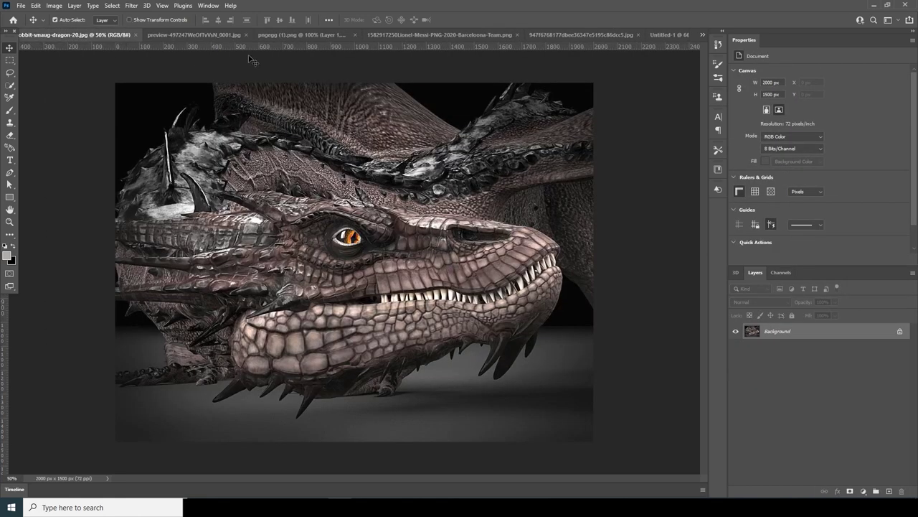
pyautogui.click(343, 38)
pyautogui.click(403, 36)
pyautogui.moveTo(362, 144); pyautogui.dragTo(534, 144)
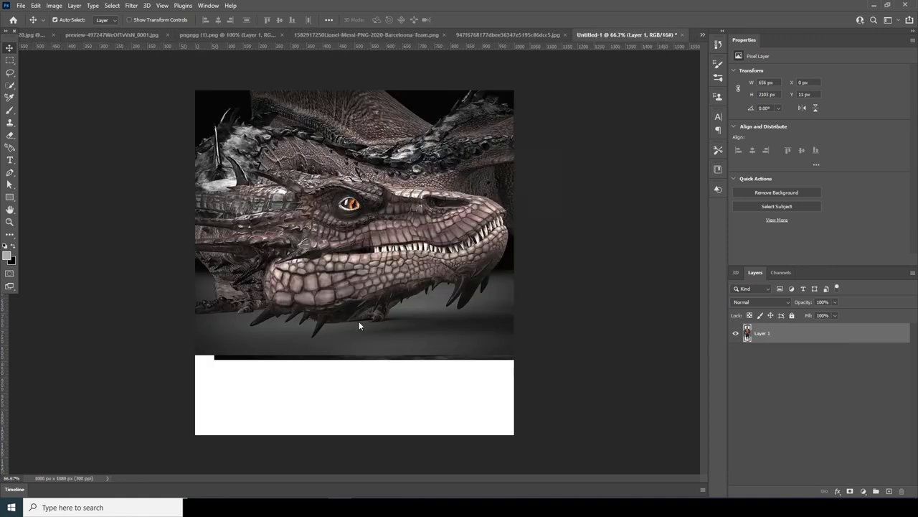
pyautogui.moveTo(359, 322); pyautogui.dragTo(360, 322)
pyautogui.click(440, 197)
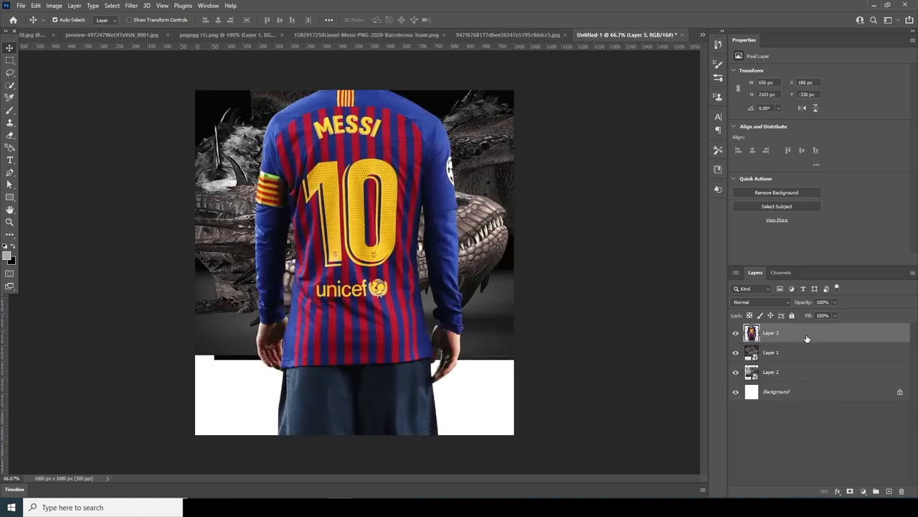
pyautogui.rightClick(807, 338)
pyautogui.click(717, 226)
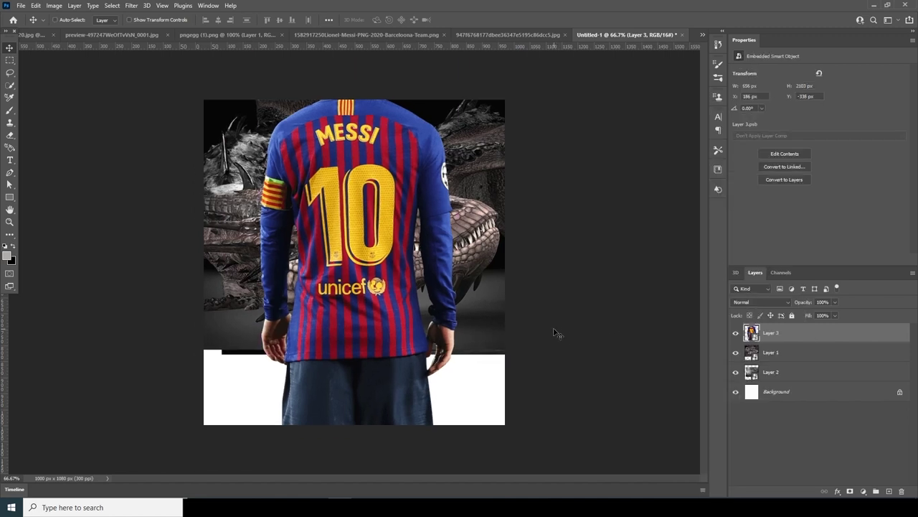
# Scale the Messi layer down to about 32% and place it centred at the canvas's lower edge
pyautogui.hotkey('ctrl', '-')
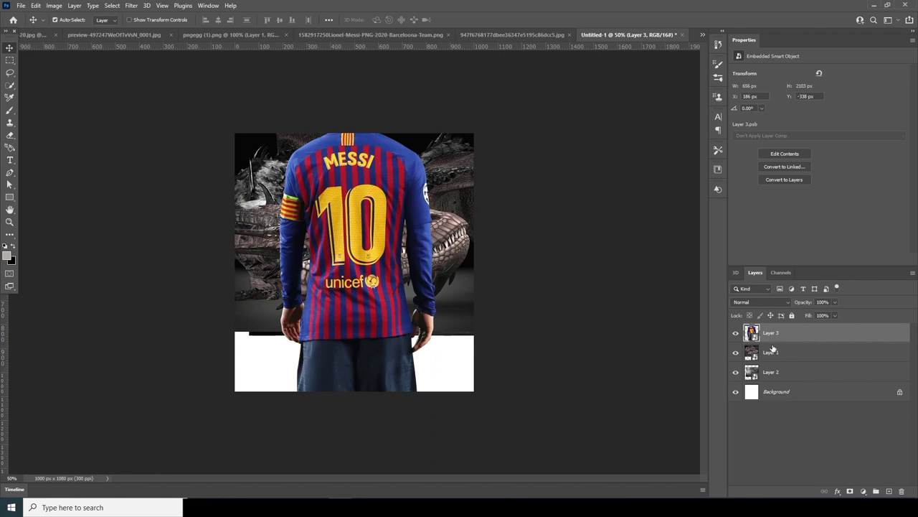
pyautogui.hotkey('ctrl', 't')
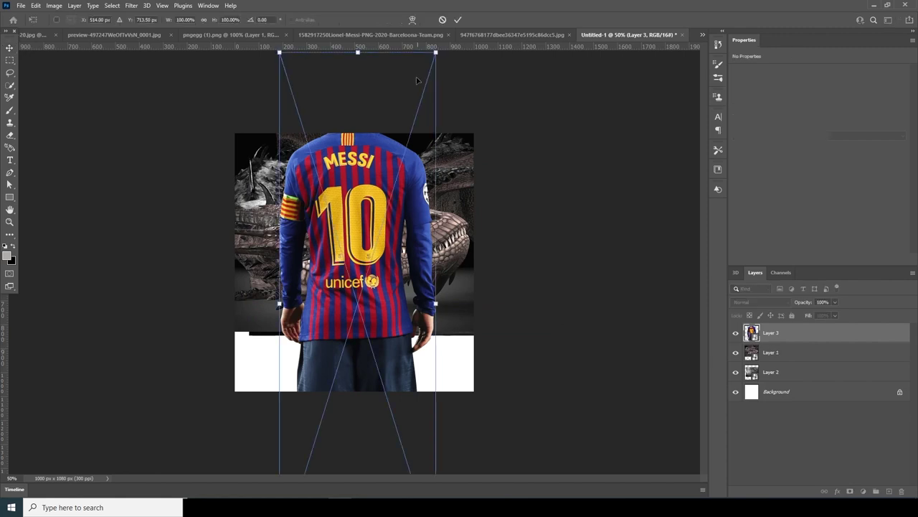
pyautogui.moveTo(435, 52); pyautogui.dragTo(381, 224)
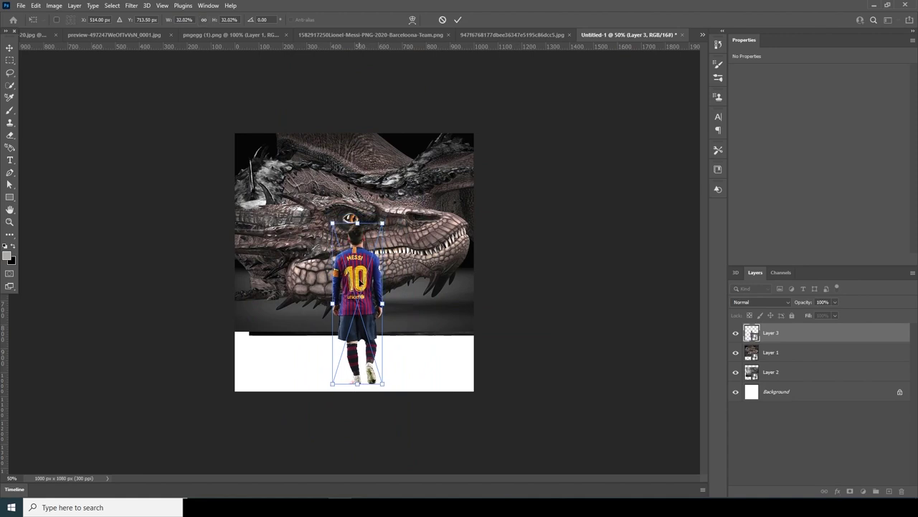
pyautogui.moveTo(375, 260); pyautogui.dragTo(371, 266)
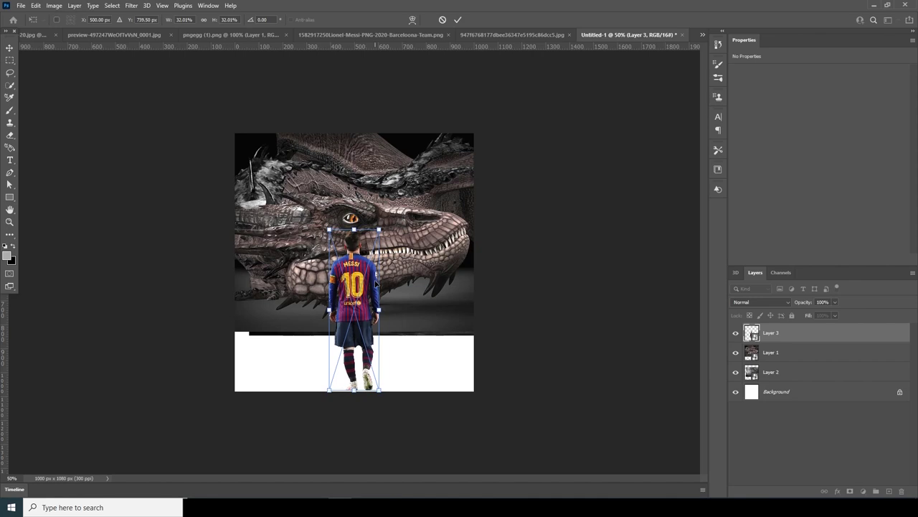
pyautogui.press('Return')
# Scale the dragon layer to about 94% and shift it up against the canvas's upper edge
pyautogui.click(755, 359)
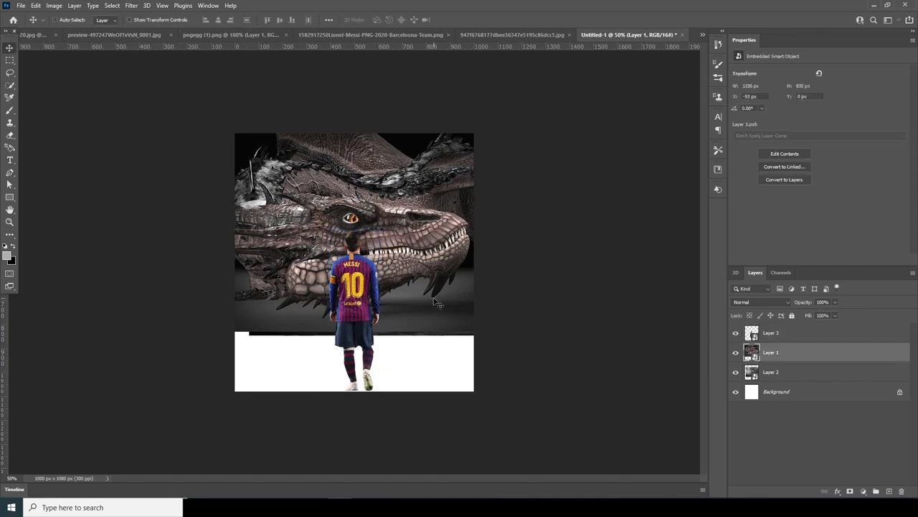
pyautogui.hotkey('ctrl', 't')
pyautogui.moveTo(435, 237); pyautogui.dragTo(435, 237)
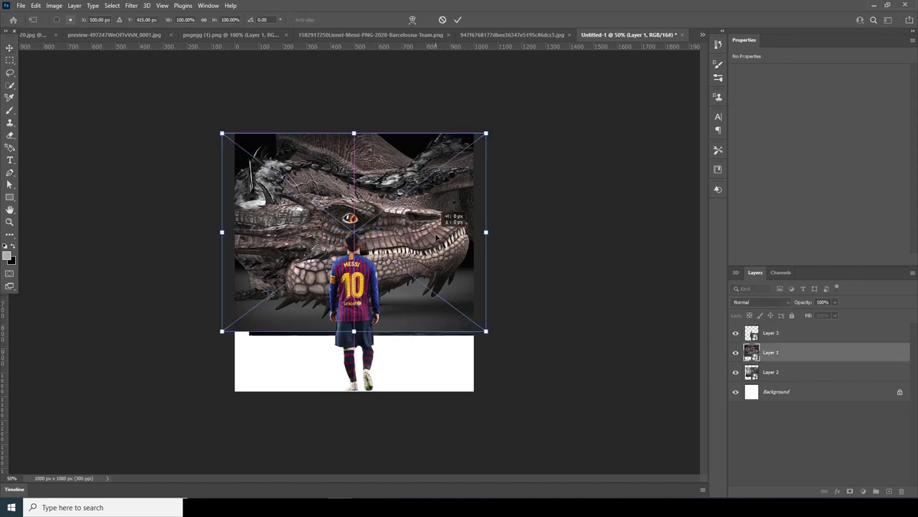
pyautogui.moveTo(488, 333); pyautogui.dragTo(477, 324)
pyautogui.moveTo(443, 272); pyautogui.dragTo(443, 260)
pyautogui.press('Return')
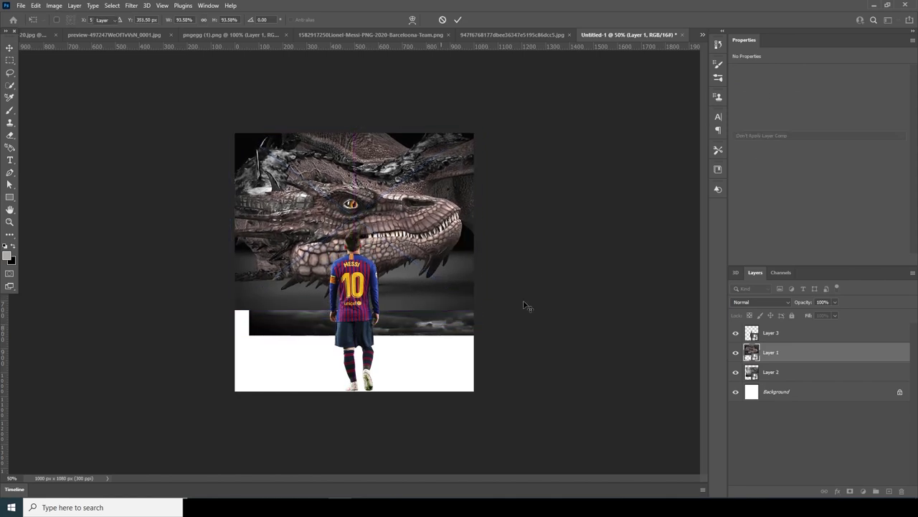
# Enlarge the cloud layer and shift it so it covers the empty lower part of the canvas across its full width
pyautogui.click(770, 372)
pyautogui.hotkey('ctrl', 't')
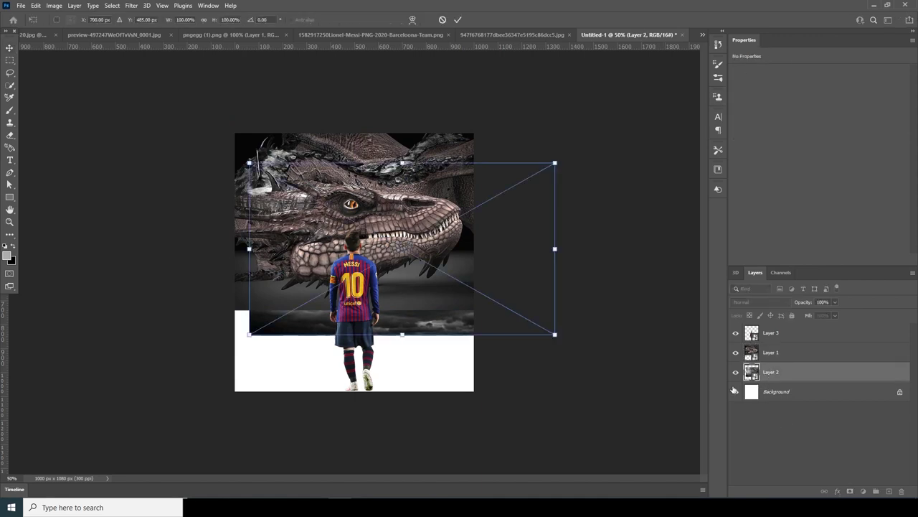
pyautogui.moveTo(554, 335); pyautogui.dragTo(676, 404)
pyautogui.moveTo(523, 341); pyautogui.dragTo(494, 341)
pyautogui.press('Return')
# Add a layer mask to the dragon layer and choose the Soft Round brush for painting on it
pyautogui.click(780, 359)
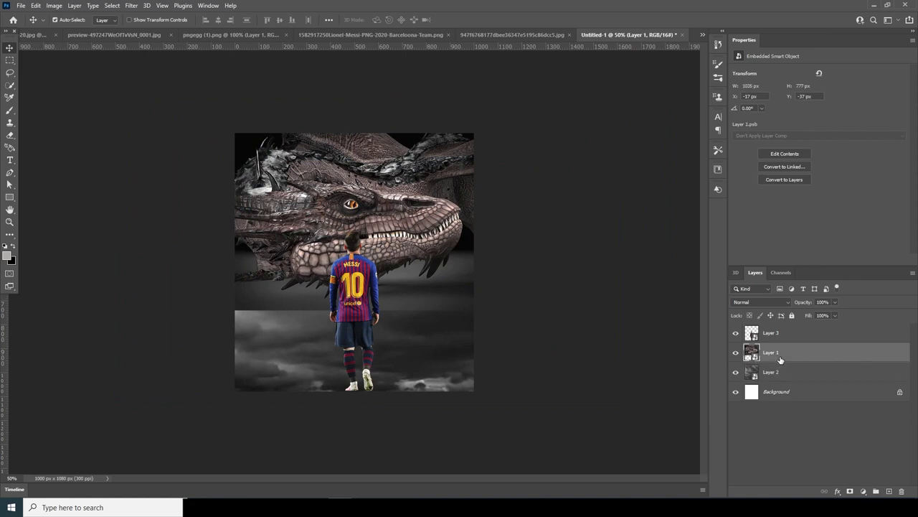
pyautogui.click(849, 492)
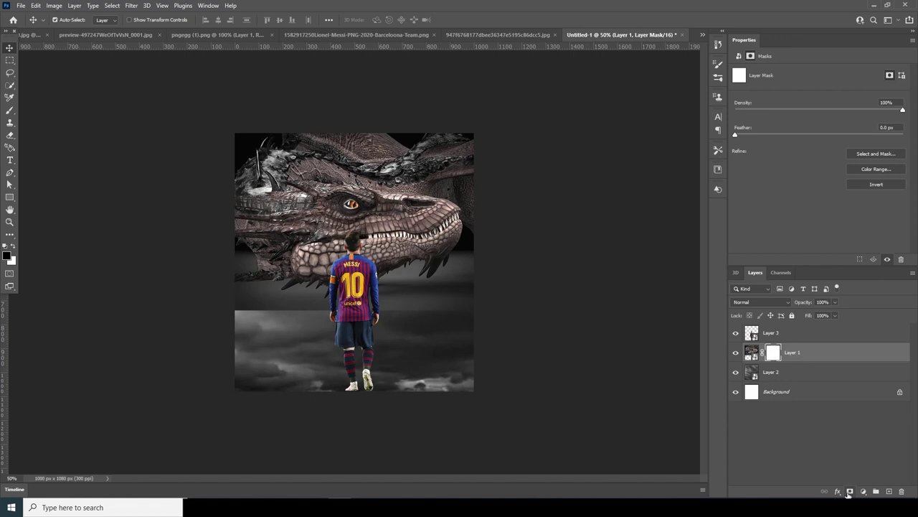
pyautogui.press('b')
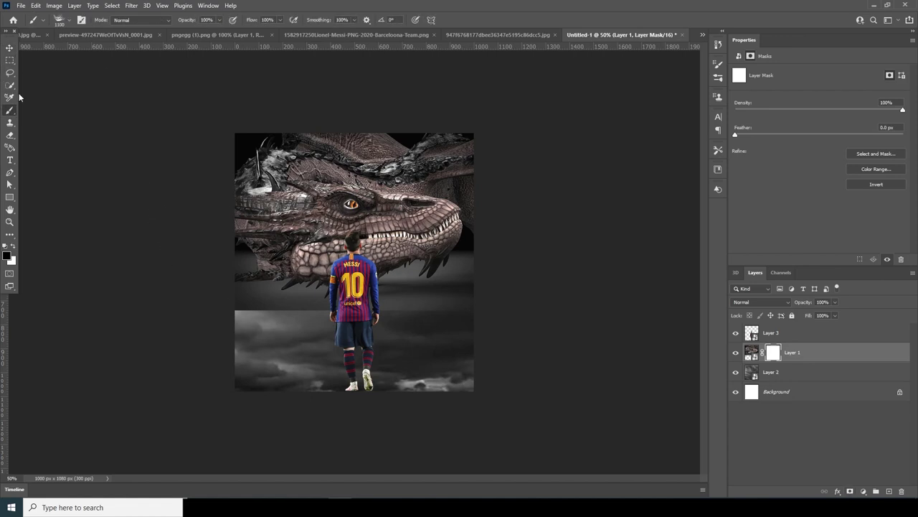
pyautogui.click(61, 19)
pyautogui.scroll(5, 107, 154)
pyautogui.doubleClick(106, 146)
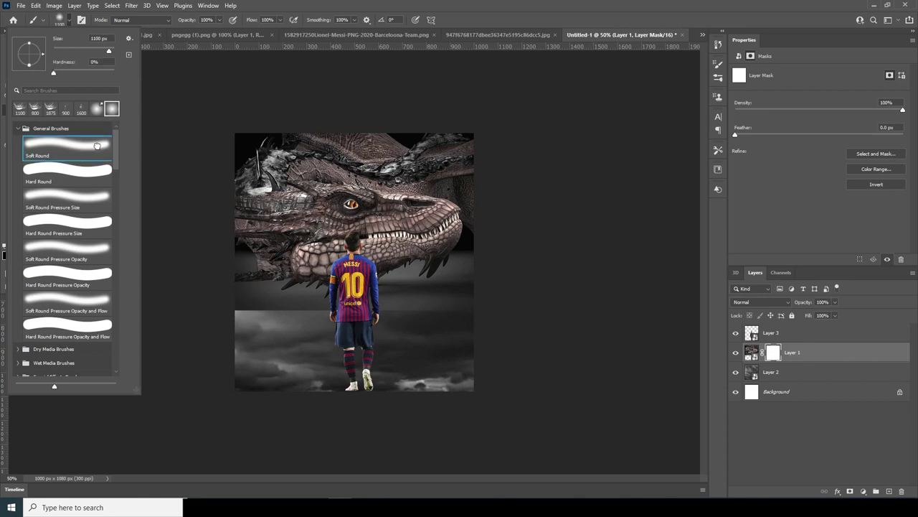
# Paint black on the dragon's mask with a 200 to 300 px soft brush, blending the image's lower edge into the clouds
pyautogui.press('[')
pyautogui.press('[')
pyautogui.press('[')
pyautogui.press('[')
pyautogui.press('[')
pyautogui.press('[')
pyautogui.press('[')
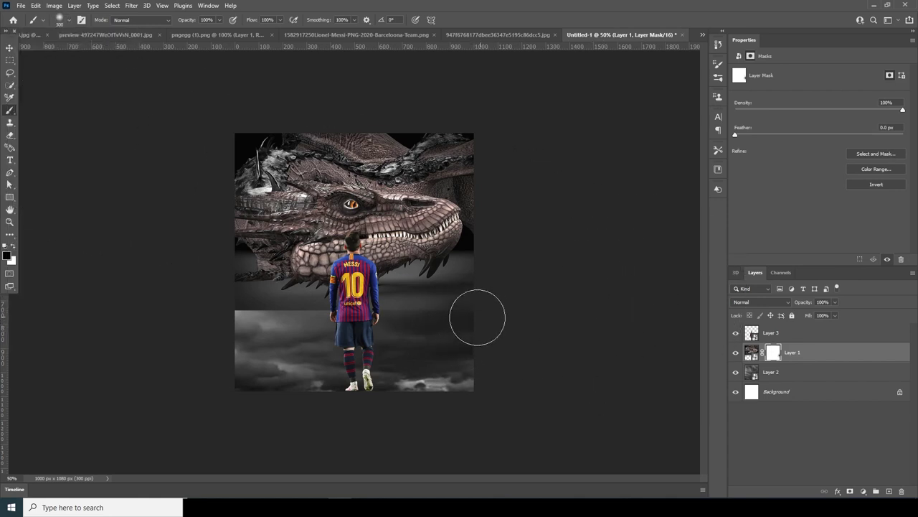
pyautogui.moveTo(477, 316); pyautogui.dragTo(386, 333)
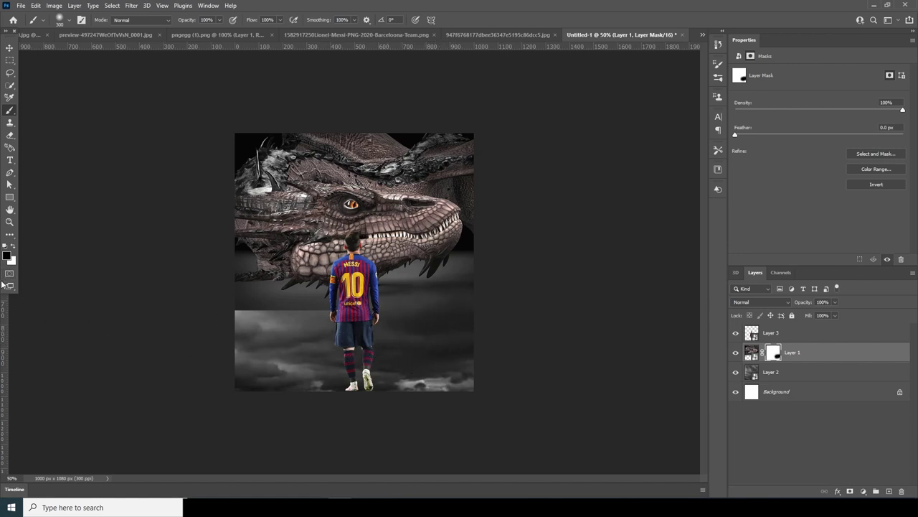
pyautogui.moveTo(330, 354)
pyautogui.mouseDown()
pyautogui.moveTo(271, 328)
pyautogui.moveTo(298, 329)
pyautogui.moveTo(253, 328)
pyautogui.moveTo(335, 338)
pyautogui.moveTo(358, 329)
pyautogui.moveTo(221, 326)
pyautogui.moveTo(512, 317)
pyautogui.moveTo(231, 322)
pyautogui.moveTo(402, 320)
pyautogui.moveTo(363, 329)
pyautogui.moveTo(312, 324)
pyautogui.moveTo(477, 317)
pyautogui.moveTo(335, 346)
pyautogui.moveTo(251, 350)
pyautogui.moveTo(464, 318)
pyautogui.moveTo(206, 324)
pyautogui.moveTo(473, 313)
pyautogui.moveTo(498, 289)
pyautogui.moveTo(441, 315)
pyautogui.moveTo(408, 307)
pyautogui.mouseUp()
pyautogui.press('[')
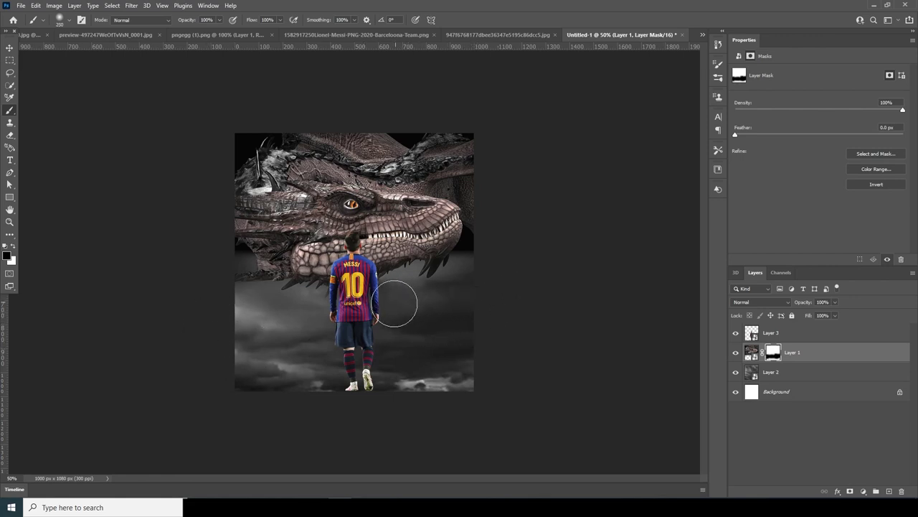
pyautogui.moveTo(466, 294); pyautogui.dragTo(414, 318)
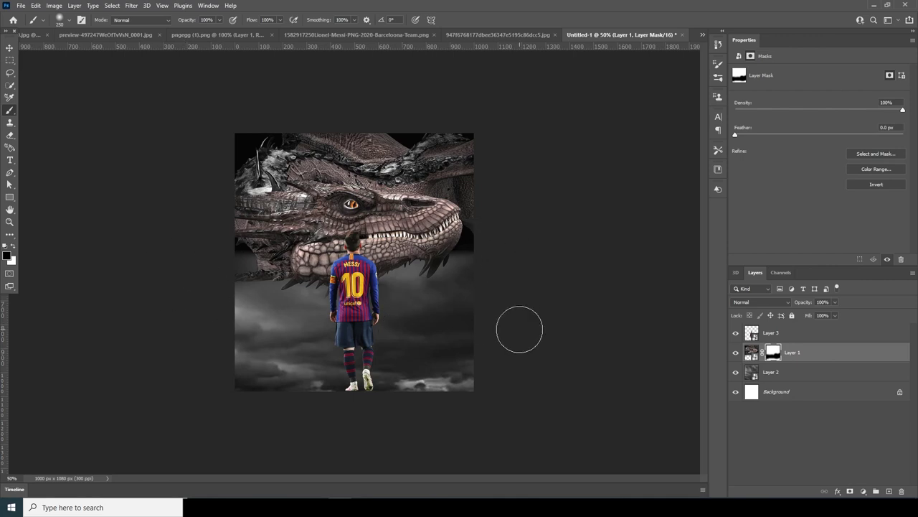
# Add an empty layer above the Messi layer and choose the 1100 px cloud-shaped brush
pyautogui.click(780, 336)
pyautogui.click(889, 491)
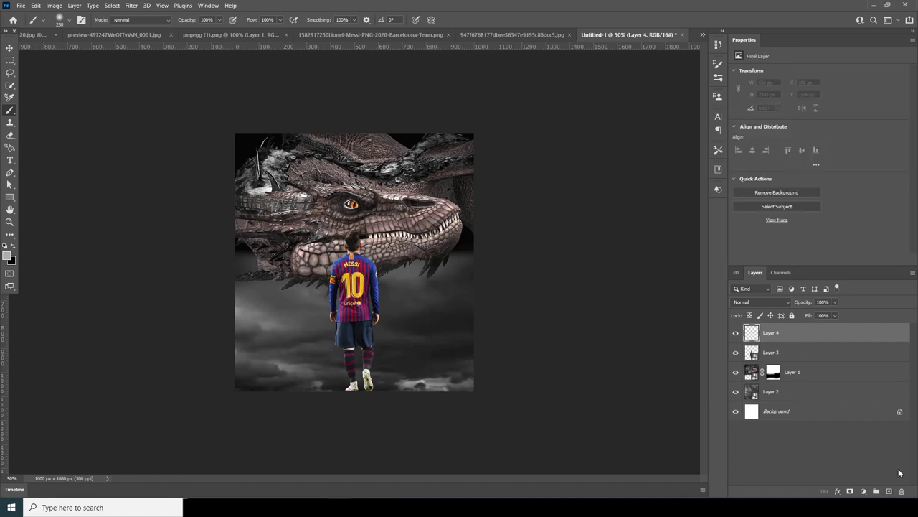
pyautogui.click(70, 22)
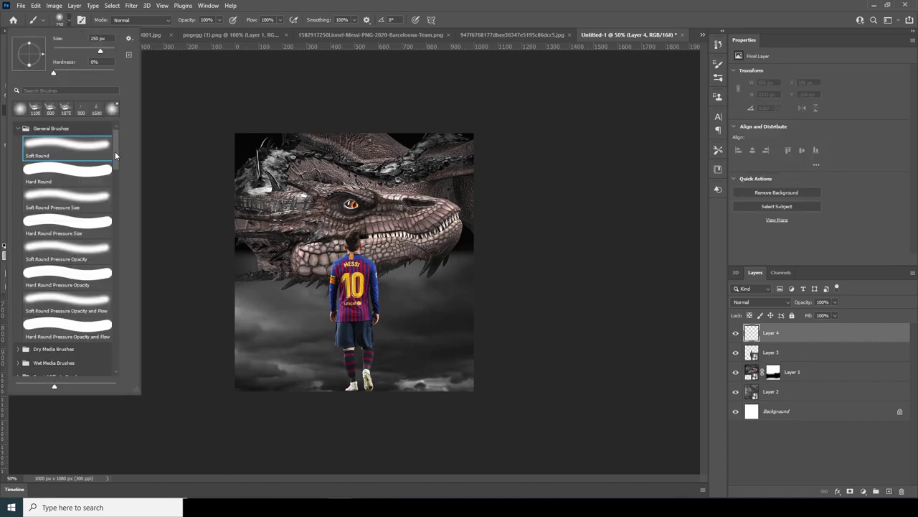
pyautogui.click(34, 111)
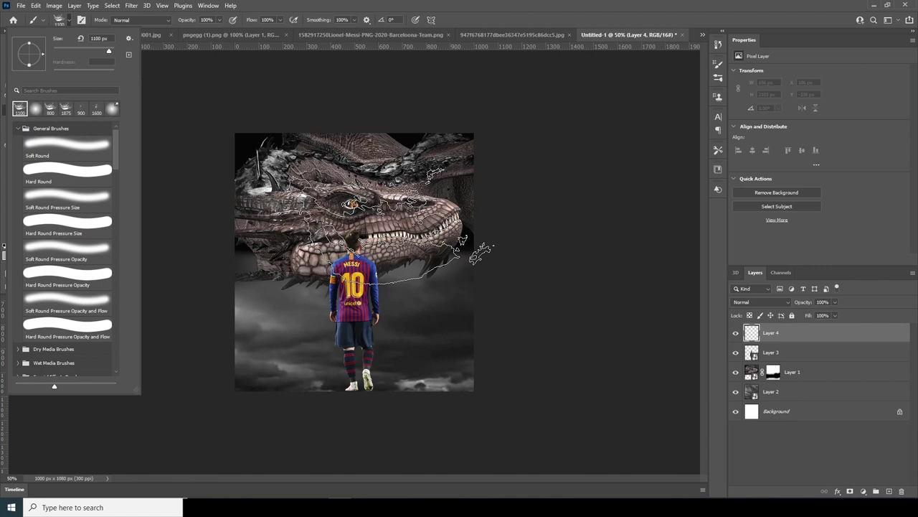
# Set the foreground colour to dark grey #2d2d2d, sampled from the dark area beside the dragon's jaw
pyautogui.click(751, 335)
pyautogui.click(7, 255)
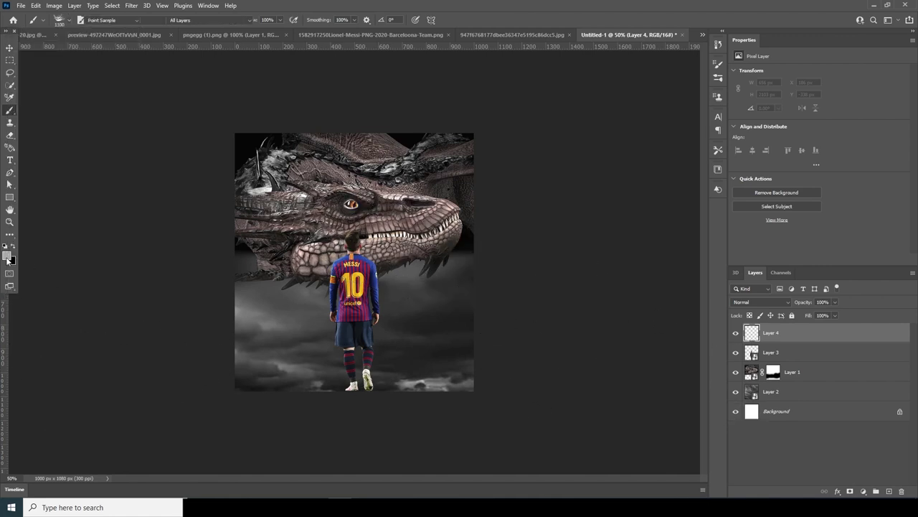
pyautogui.click(246, 266)
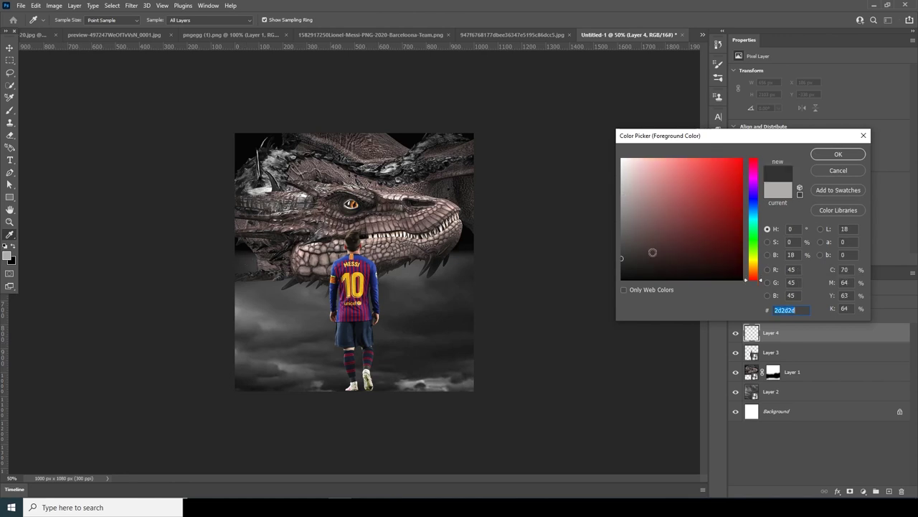
pyautogui.click(837, 154)
# Paint dark fog over Messi's legs and the lower half of the canvas with the cloud brush at about 1000 to 1300 px
pyautogui.press(']')
pyautogui.press(']')
pyautogui.press(']')
pyautogui.press(']')
pyautogui.press(']')
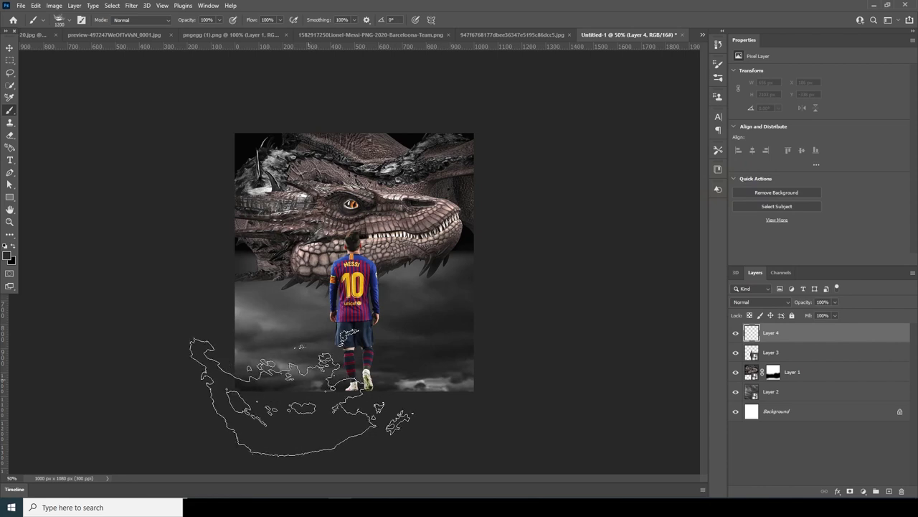
pyautogui.click(320, 363)
pyautogui.press('[')
pyautogui.press('[')
pyautogui.press('[')
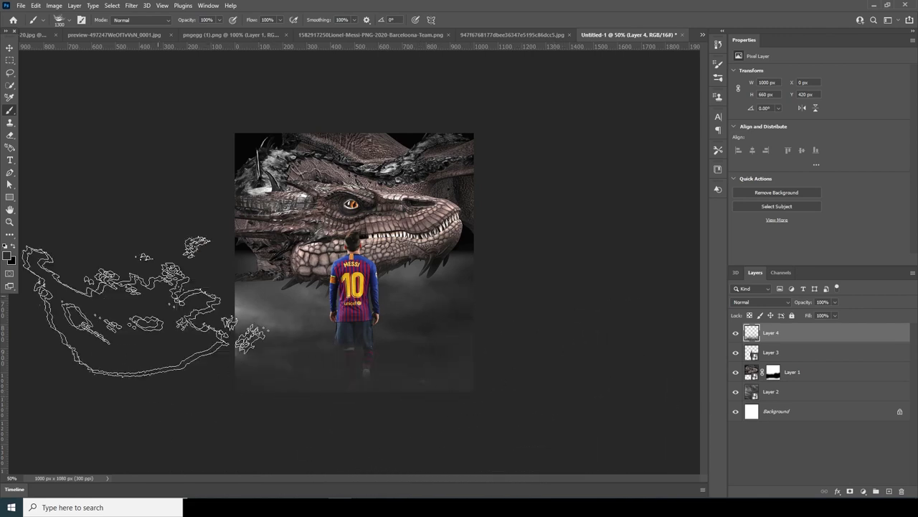
pyautogui.click(231, 247)
pyautogui.press('[')
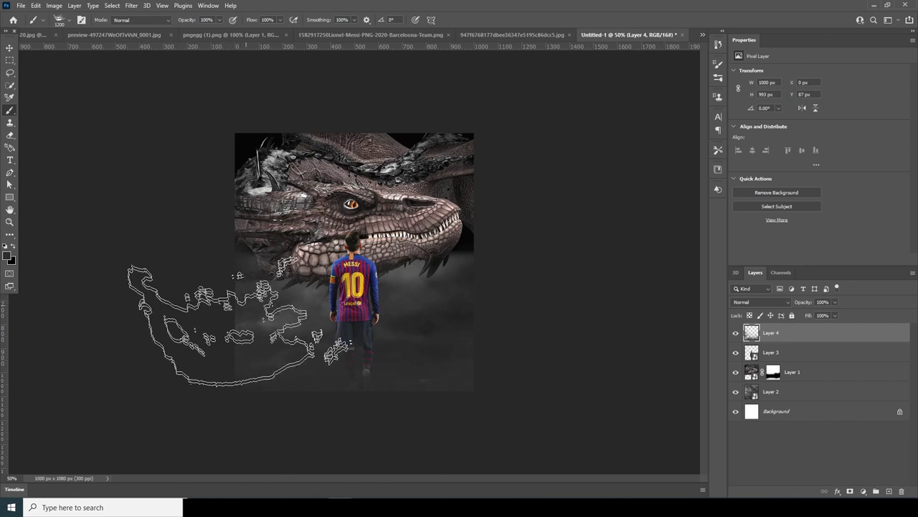
pyautogui.press('[')
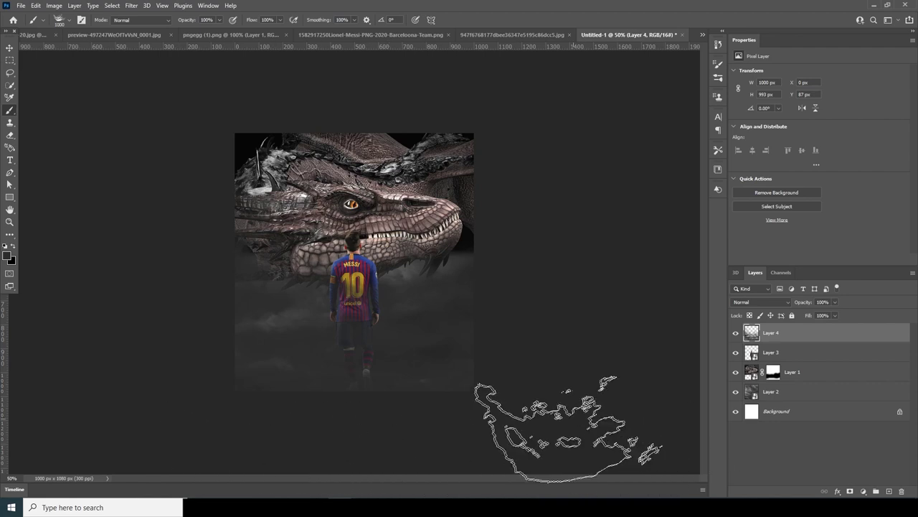
# Erase the fog over Messi's upper body with a soft 250 px eraser
pyautogui.press('e')
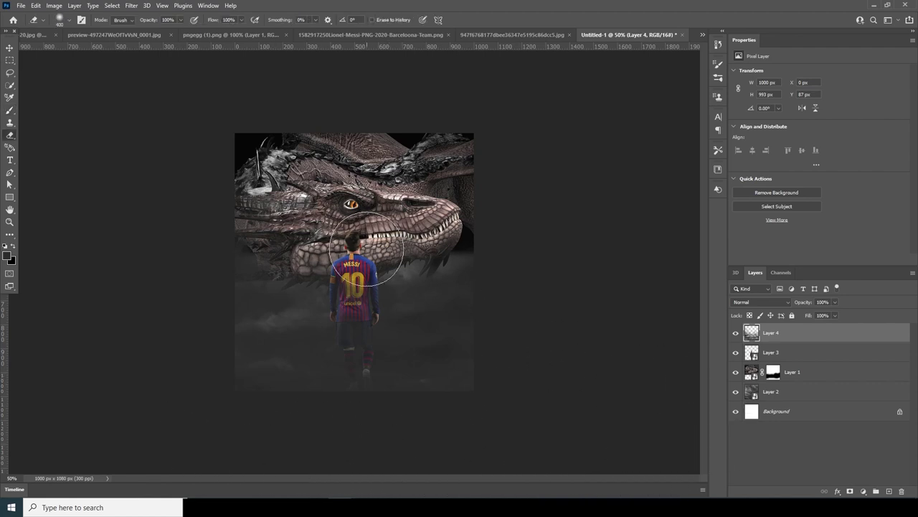
pyautogui.press('[')
pyautogui.press('[')
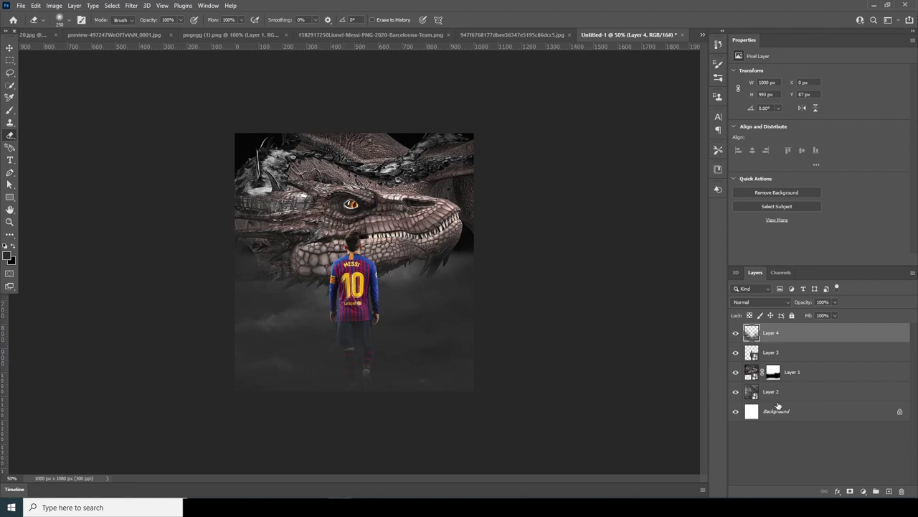
# Add an empty layer directly above the dragon layer and set the foreground colour to grey #4d4d4d
pyautogui.click(764, 380)
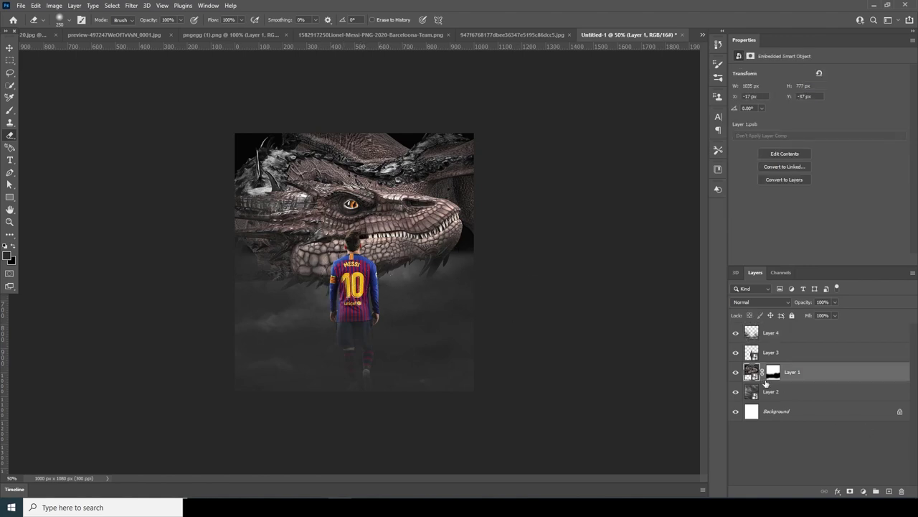
pyautogui.click(889, 491)
pyautogui.press('b')
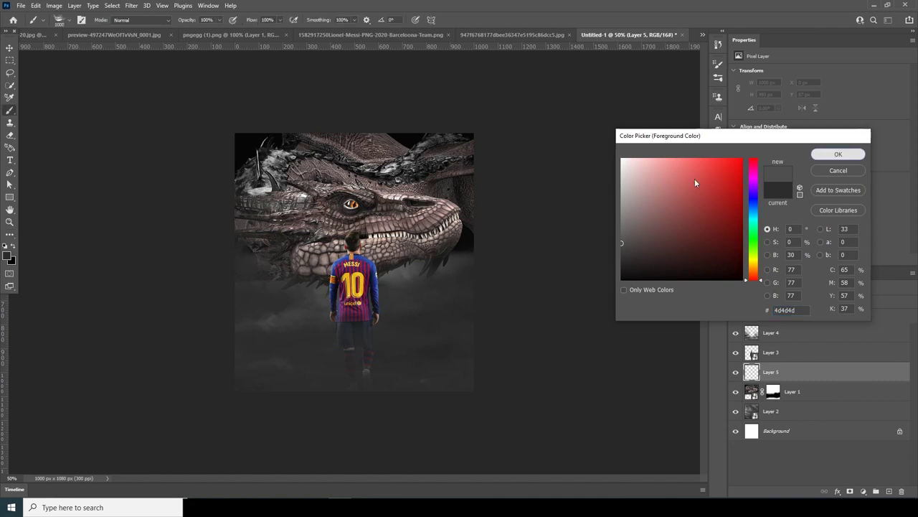
pyautogui.click(820, 157)
# Paint grey fog behind Messi over the dragon's lower jaw with the cloud brush at up to 1400 px, and compare with the layer hidden
pyautogui.press('b')
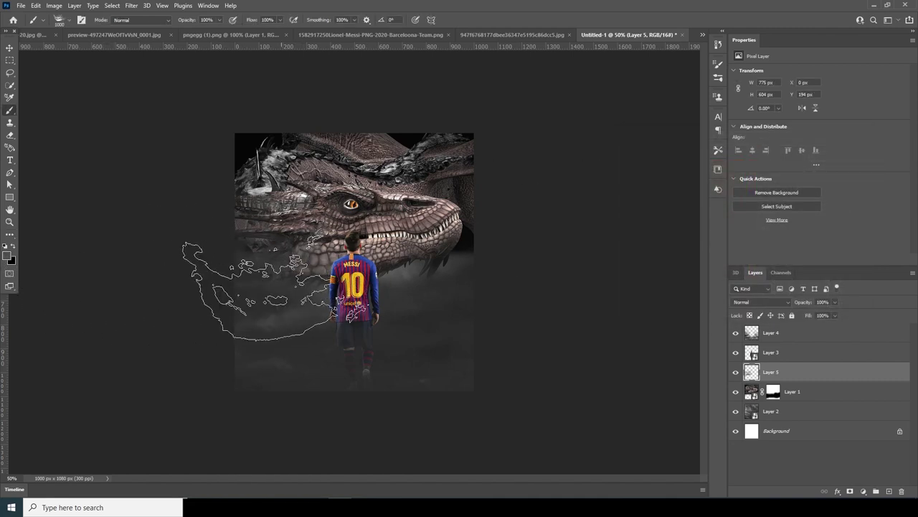
pyautogui.press(']')
pyautogui.press(']')
pyautogui.click(294, 235)
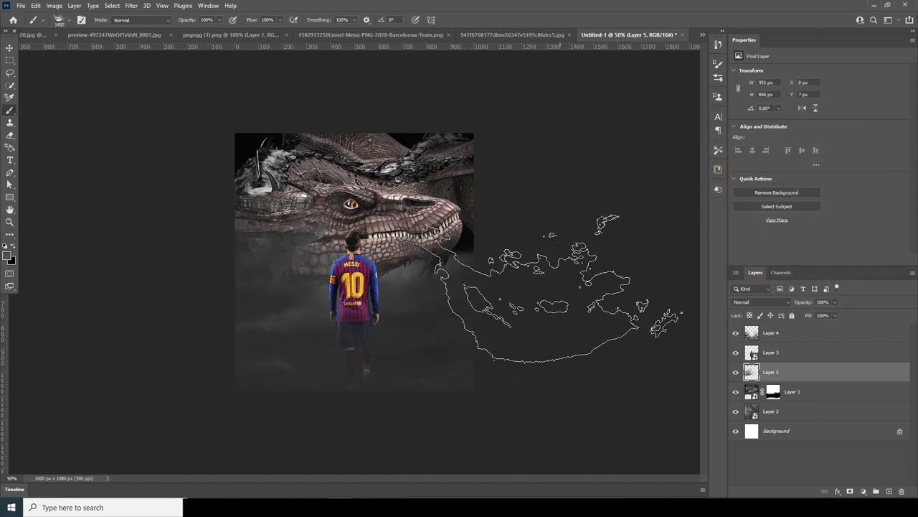
pyautogui.click(529, 267)
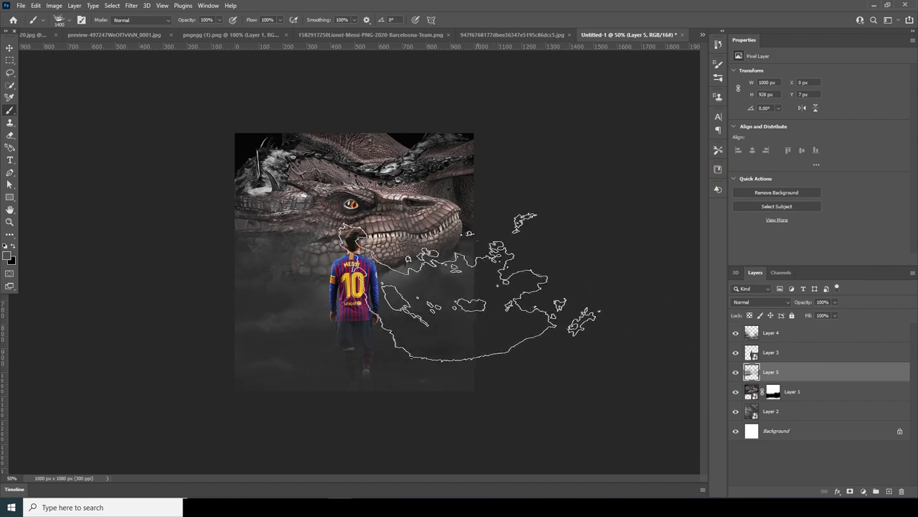
pyautogui.click(468, 281)
pyautogui.press('[')
pyautogui.press('[')
pyautogui.press('[')
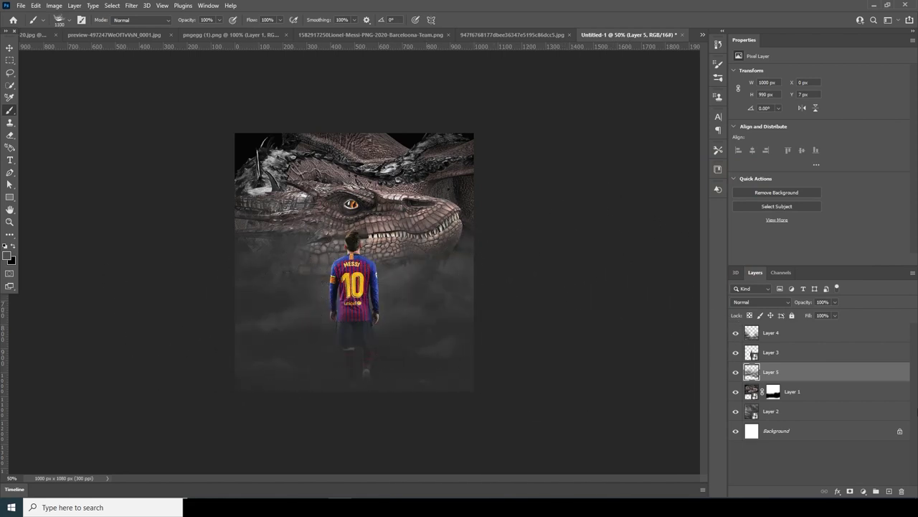
pyautogui.click(737, 373)
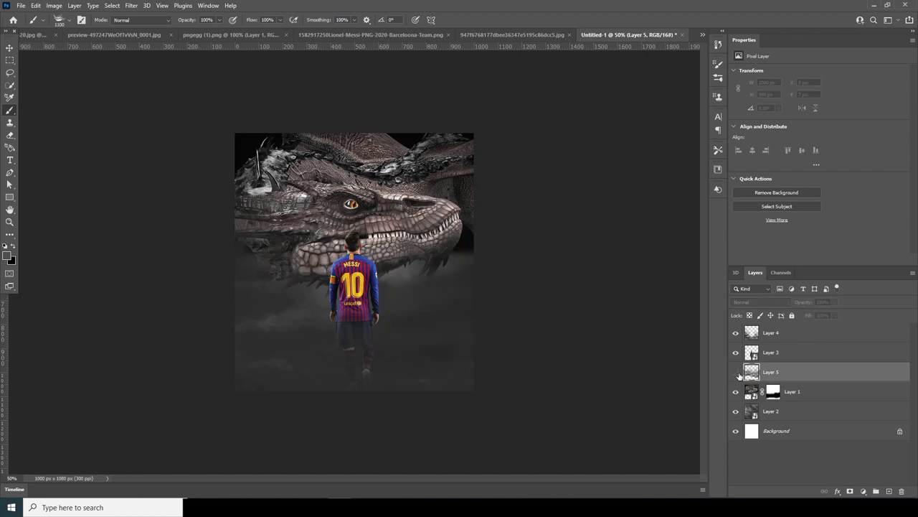
pyautogui.click(736, 373)
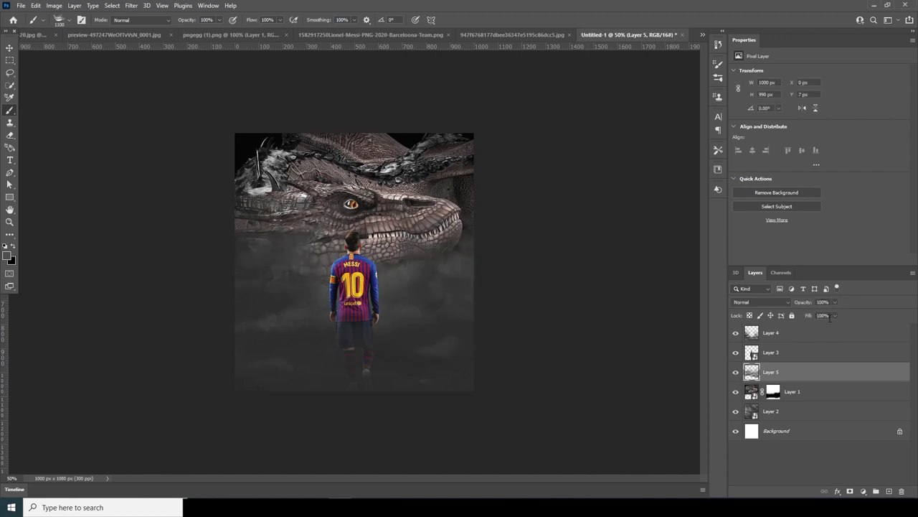
# Target the dragon layer's mask and switch to the Soft Round brush
pyautogui.click(751, 391)
pyautogui.click(773, 392)
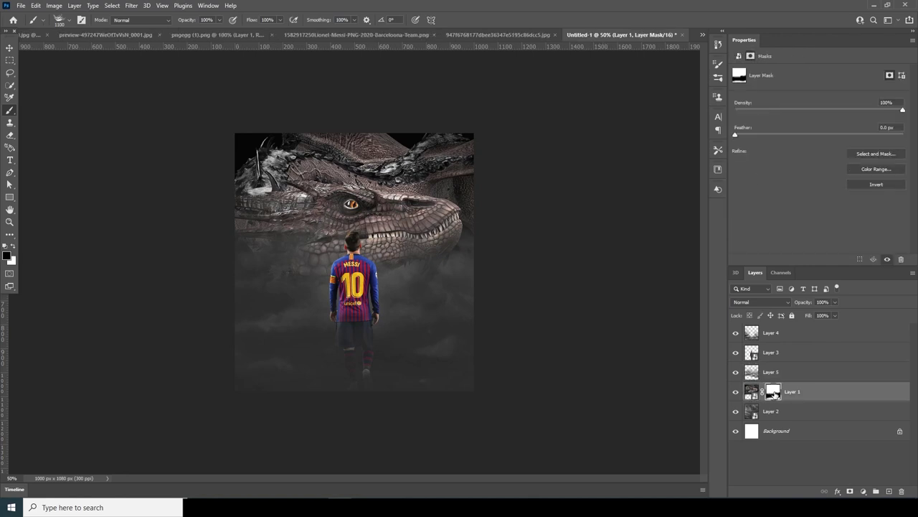
pyautogui.click(67, 25)
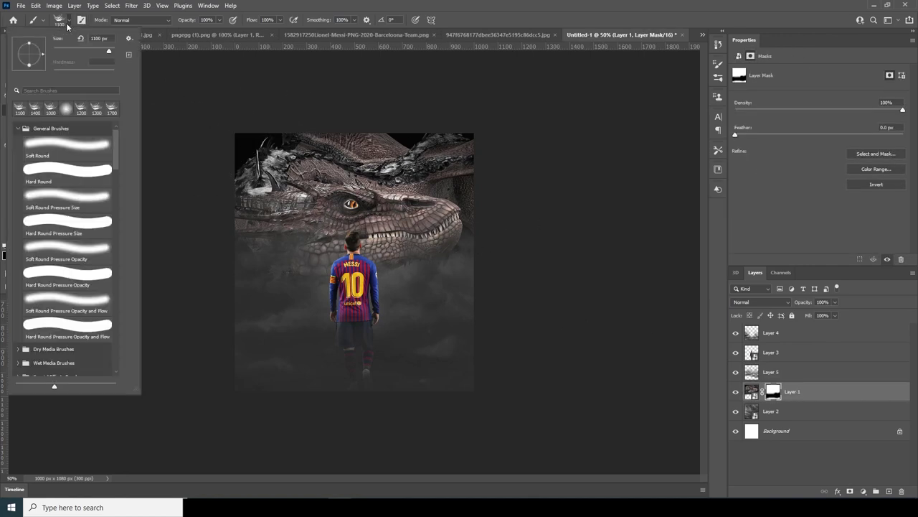
pyautogui.click(66, 110)
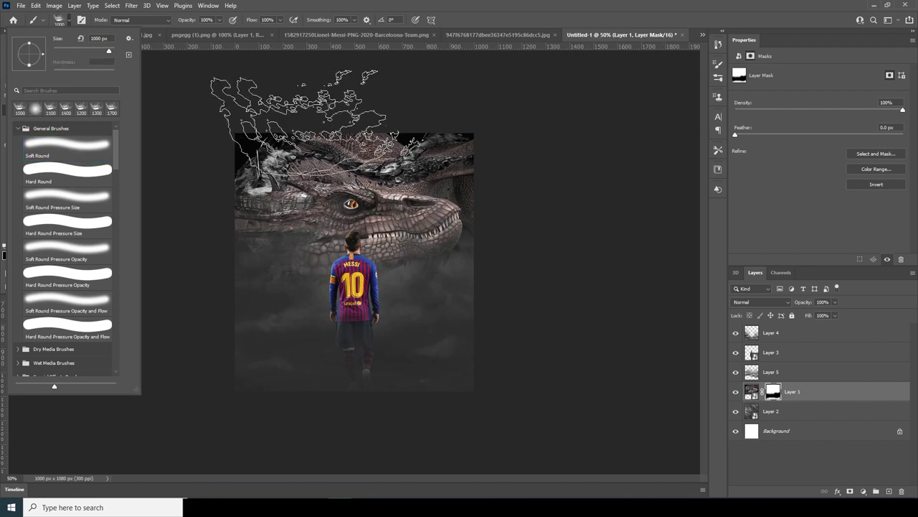
pyautogui.click(76, 147)
pyautogui.click(775, 395)
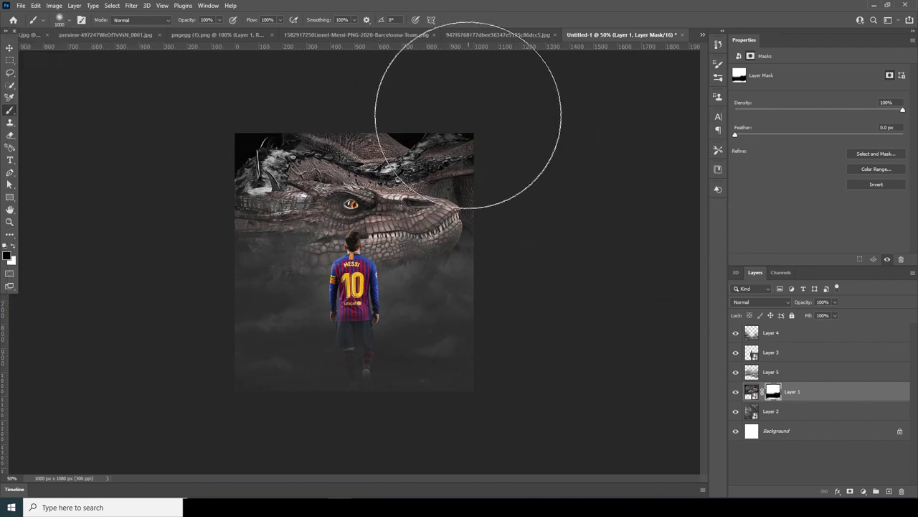
# Paint black on the dragon's mask around its upper and side edges with a 500 to 700 px soft brush, revealing the clouds
pyautogui.press('[')
pyautogui.press('[')
pyautogui.press('[')
pyautogui.press('[')
pyautogui.press('[')
pyautogui.press('[')
pyautogui.moveTo(477, 130)
pyautogui.mouseDown()
pyautogui.moveTo(406, 127)
pyautogui.moveTo(416, 129)
pyautogui.mouseUp()
pyautogui.moveTo(327, 124); pyautogui.dragTo(202, 174)
pyautogui.press(']')
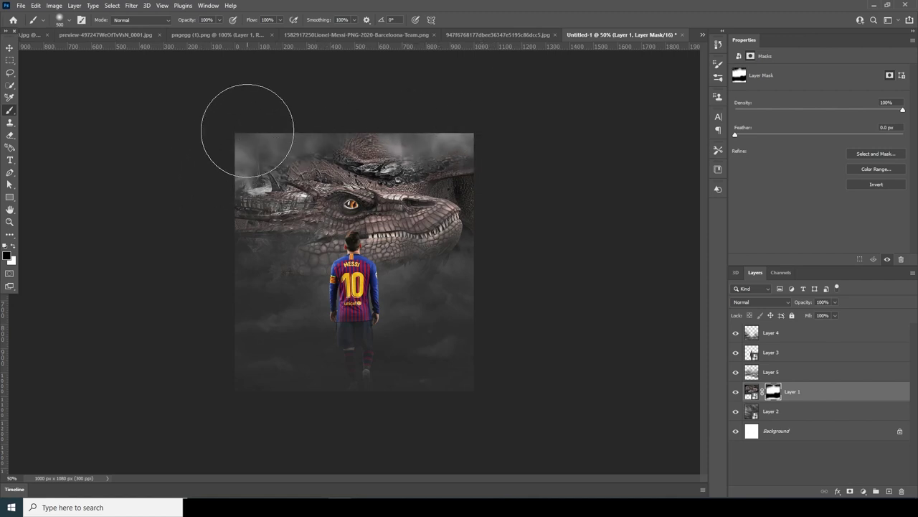
pyautogui.press(']')
pyautogui.press(']')
pyautogui.moveTo(276, 132)
pyautogui.mouseDown()
pyautogui.moveTo(183, 185)
pyautogui.moveTo(251, 147)
pyautogui.mouseUp()
pyautogui.moveTo(269, 140); pyautogui.dragTo(431, 105)
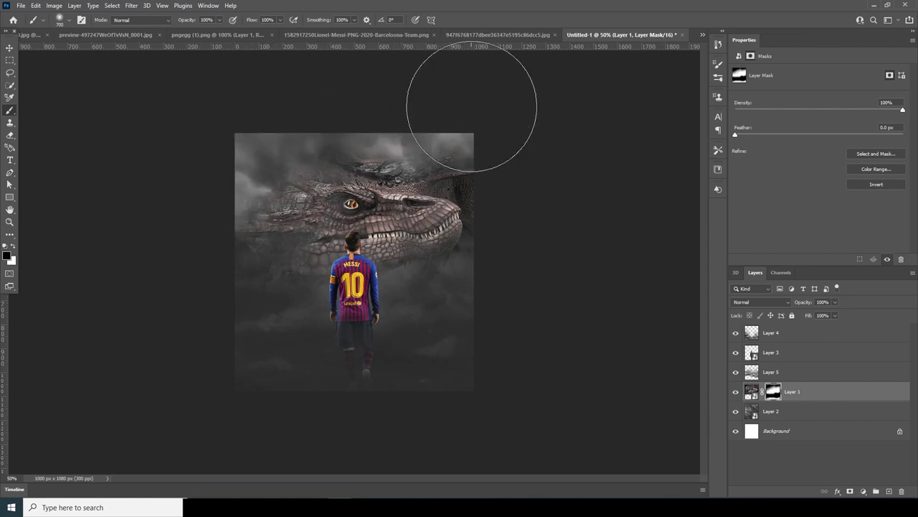
pyautogui.press('[')
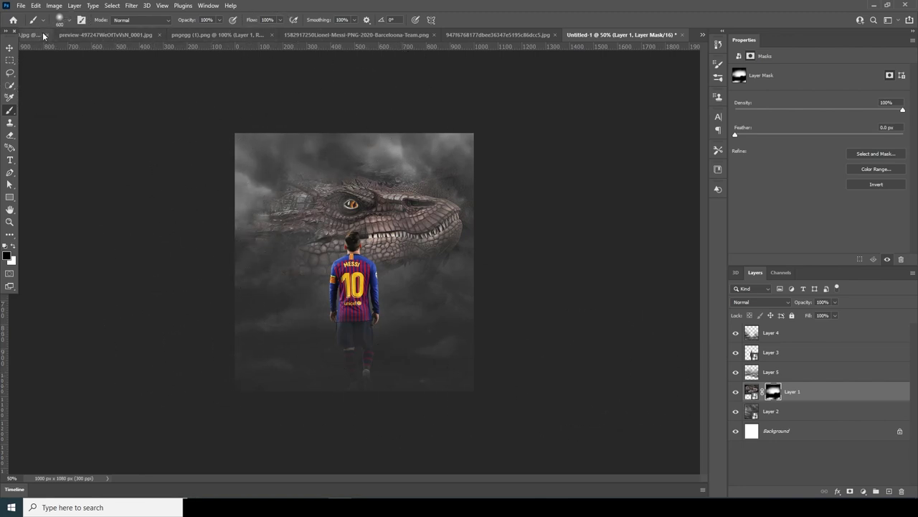
# Bring the chain image from pngegg (1).png into the Untitled-1 composition, accepting the different bit depth
pyautogui.click(8, 49)
pyautogui.click(121, 34)
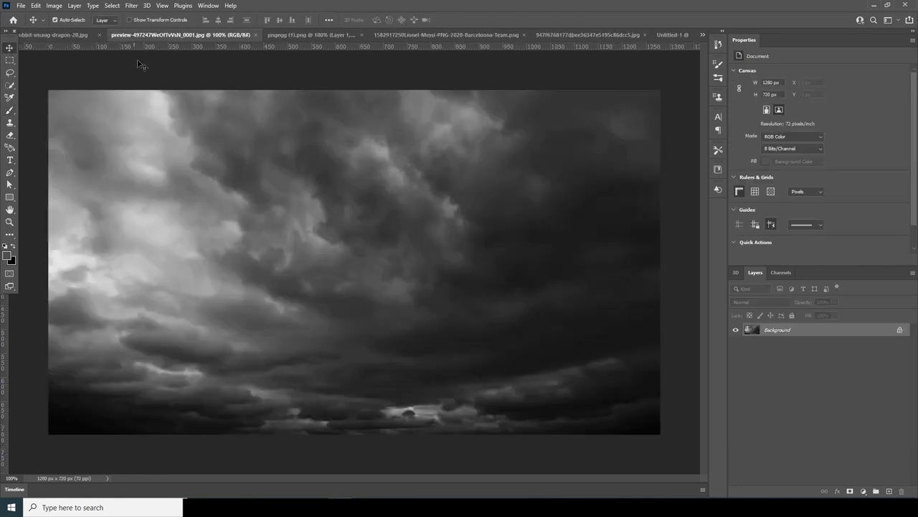
pyautogui.click(311, 35)
pyautogui.moveTo(244, 269); pyautogui.dragTo(601, 50)
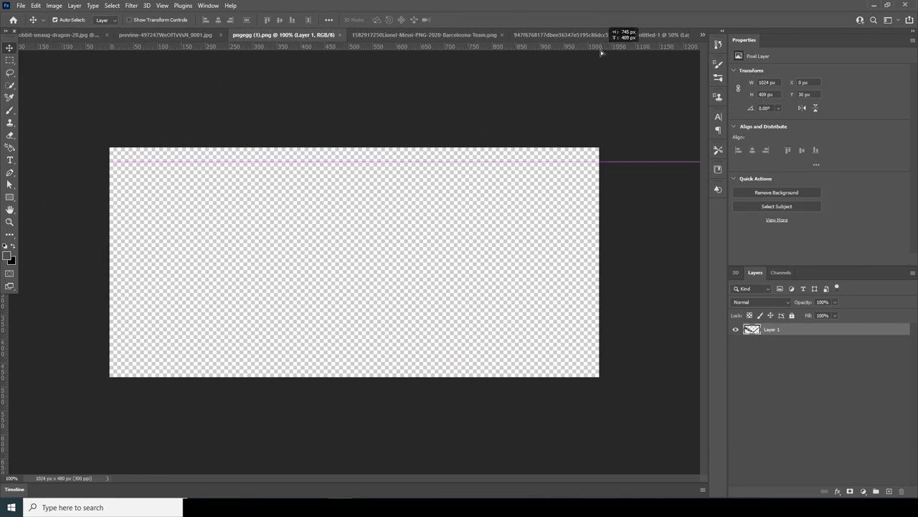
pyautogui.moveTo(648, 33); pyautogui.dragTo(543, 152)
pyautogui.moveTo(386, 294); pyautogui.dragTo(388, 295)
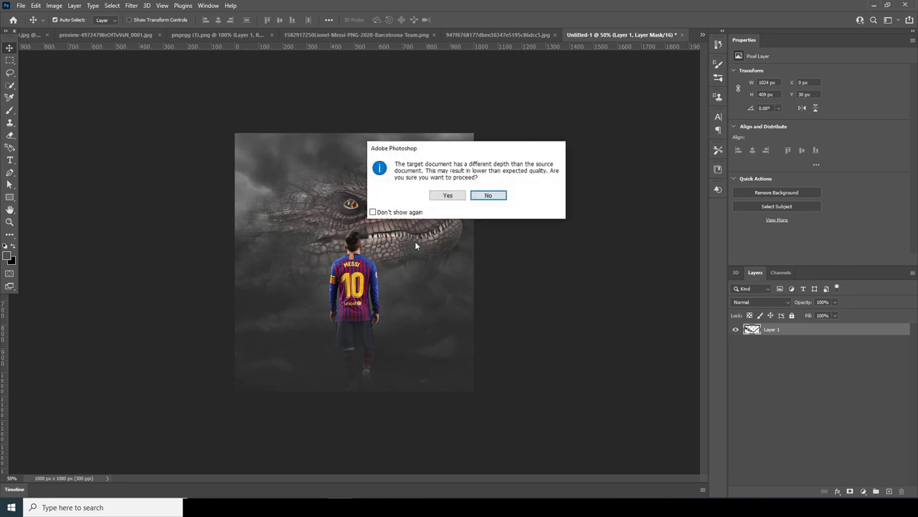
pyautogui.click(439, 198)
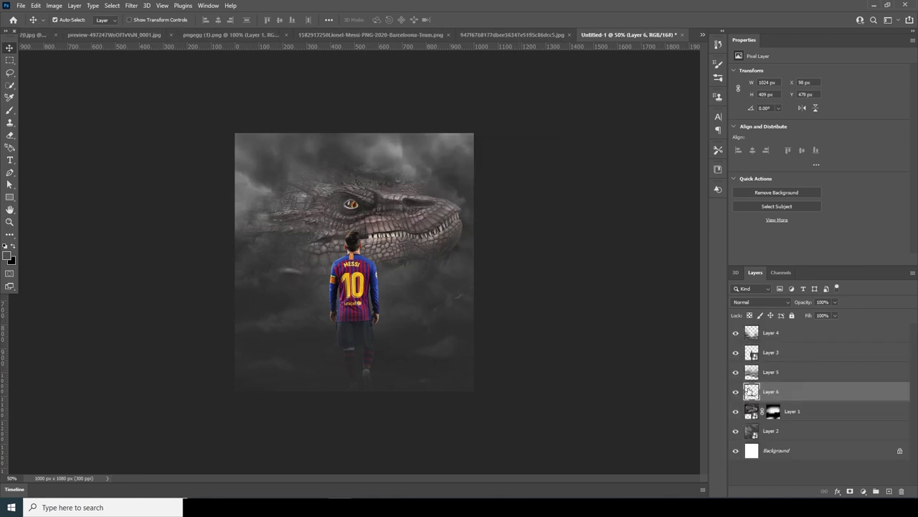
# Move the chain layer above the fog layer, Layer 5, and convert it to a smart object
pyautogui.moveTo(750, 391); pyautogui.dragTo(738, 363)
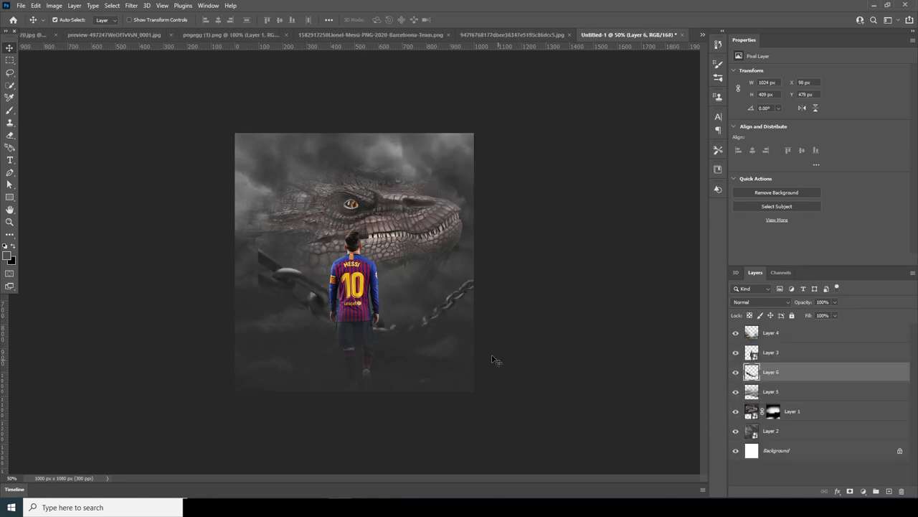
pyautogui.hotkey('ctrl', 't')
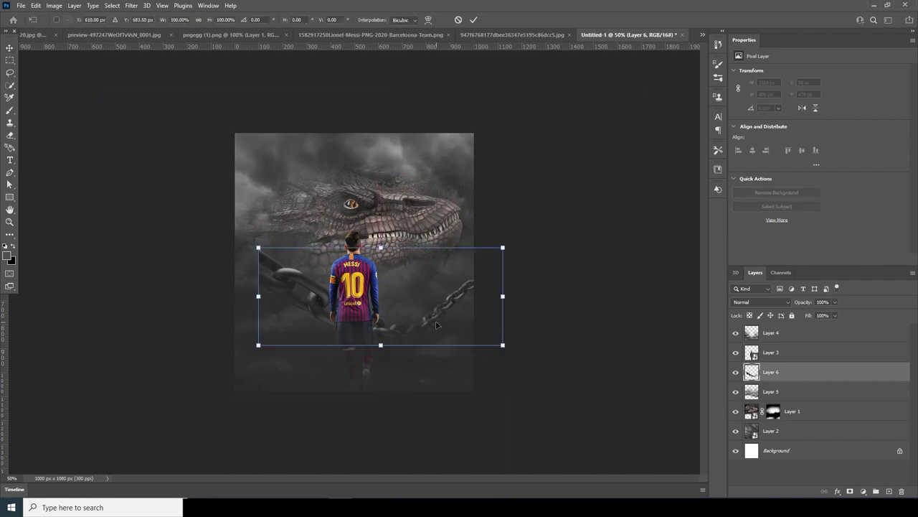
pyautogui.press('Return')
pyautogui.rightClick(795, 375)
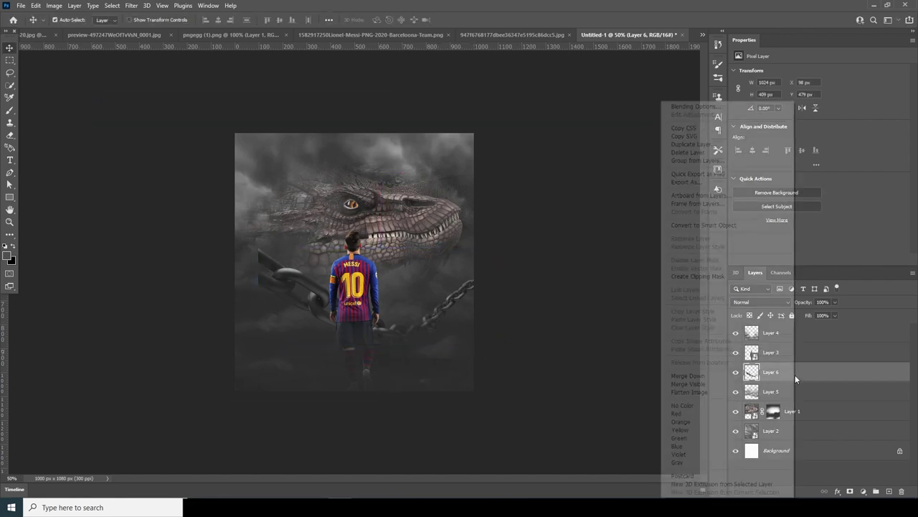
pyautogui.click(719, 226)
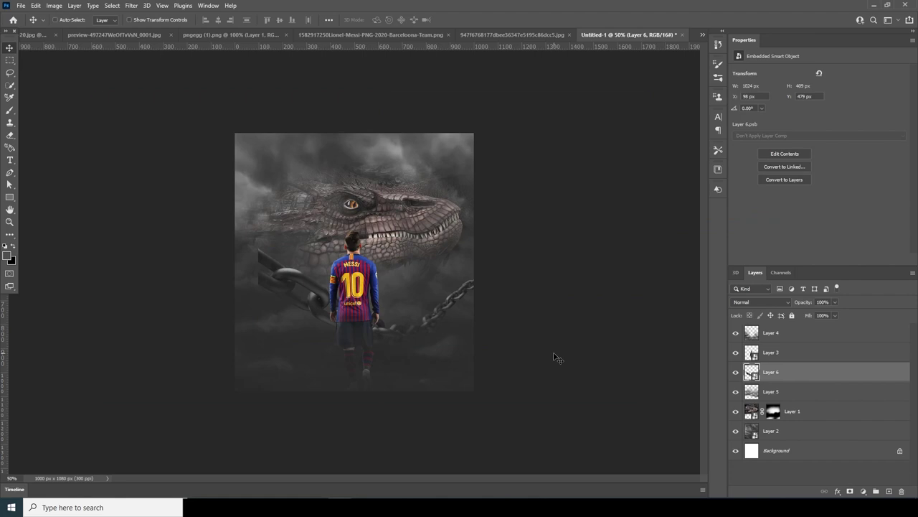
# Scale the chain to about 131%, position it behind Messi rising toward the dragon's snout, and place its layer below the fog layer
pyautogui.hotkey('ctrl', 't')
pyautogui.moveTo(427, 297); pyautogui.dragTo(365, 291)
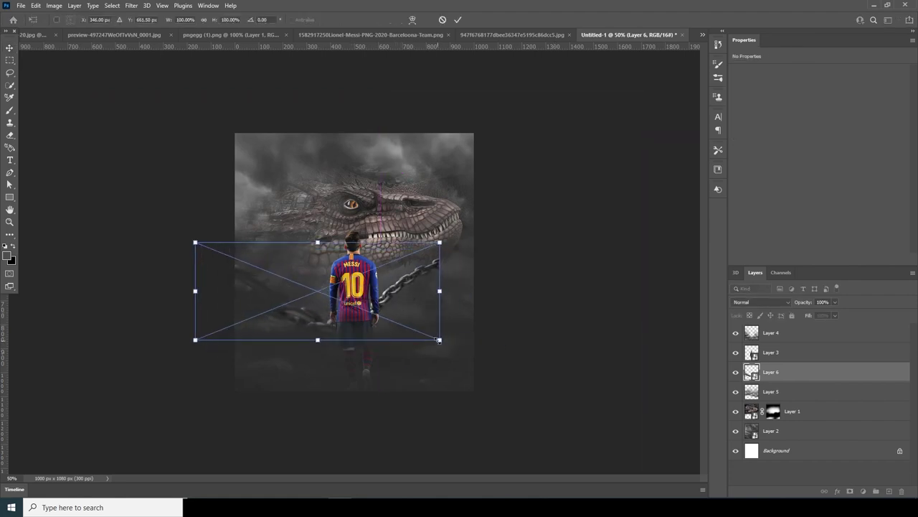
pyautogui.moveTo(439, 339); pyautogui.dragTo(477, 353)
pyautogui.moveTo(549, 218)
pyautogui.mouseDown()
pyautogui.moveTo(579, 250)
pyautogui.moveTo(552, 219)
pyautogui.mouseUp()
pyautogui.moveTo(434, 322); pyautogui.dragTo(450, 300)
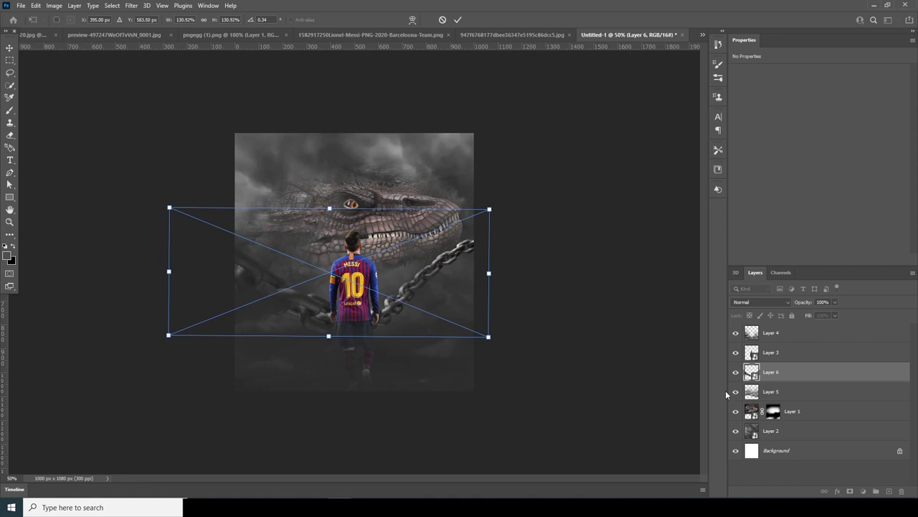
pyautogui.press('Return')
pyautogui.moveTo(751, 384); pyautogui.dragTo(754, 402)
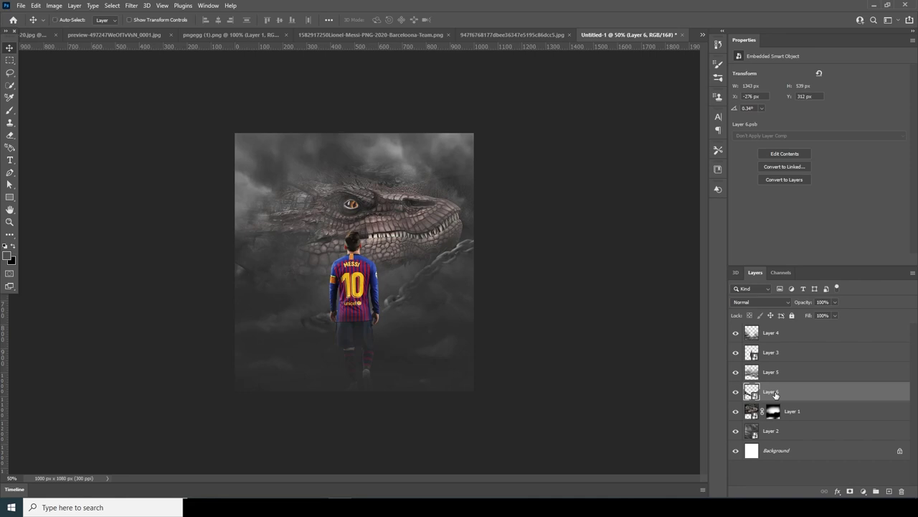
# Duplicate the chain layer, rotate the copy to about 12.2°, and place it in the canvas's lower-left area
pyautogui.hotkey('ctrl', 'j')
pyautogui.hotkey('ctrl', 't')
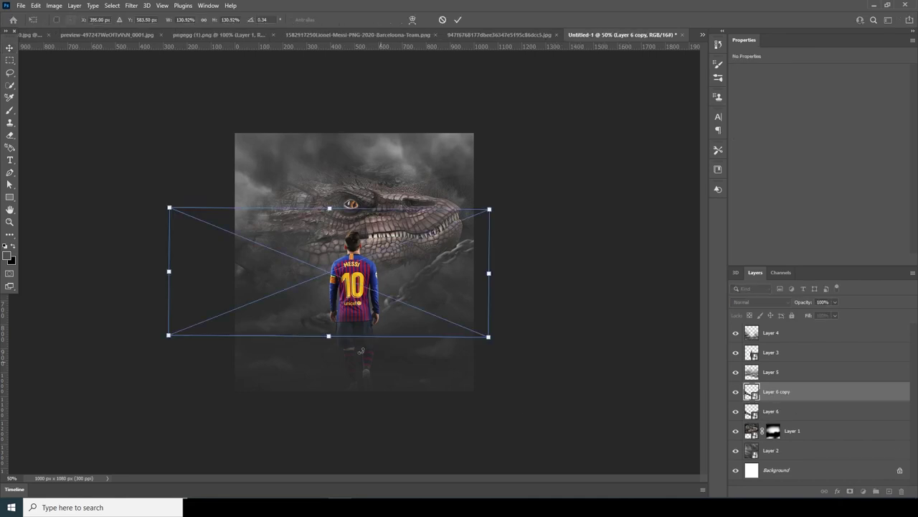
pyautogui.moveTo(538, 196); pyautogui.dragTo(452, 278)
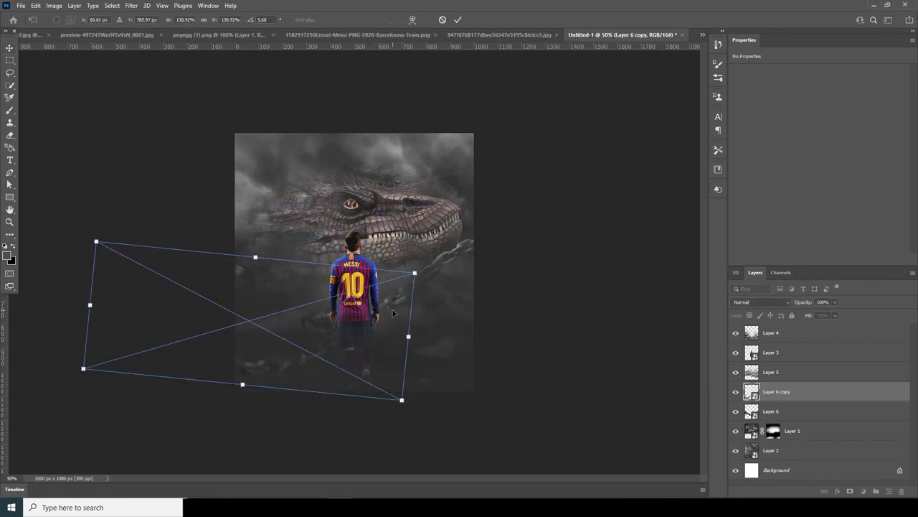
pyautogui.moveTo(393, 313); pyautogui.dragTo(361, 314)
pyautogui.moveTo(383, 273); pyautogui.dragTo(403, 275)
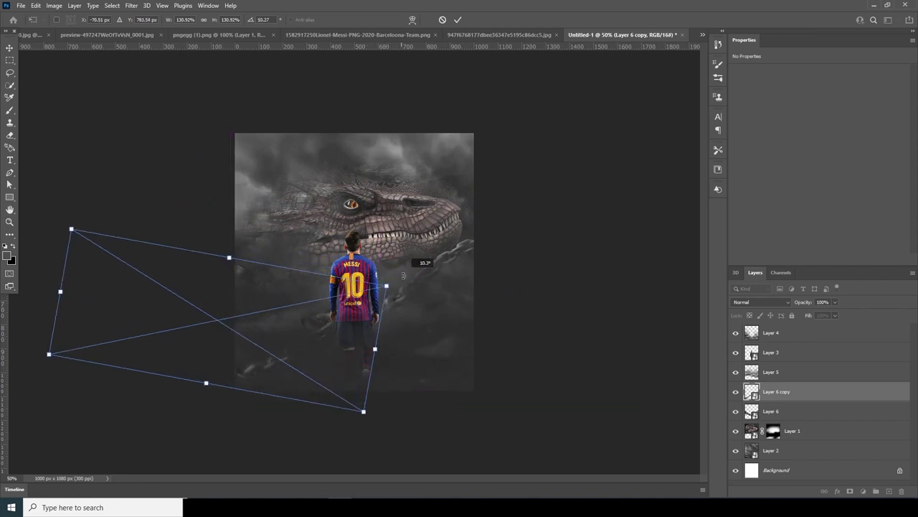
pyautogui.moveTo(362, 318); pyautogui.dragTo(357, 316)
pyautogui.moveTo(393, 284); pyautogui.dragTo(405, 271)
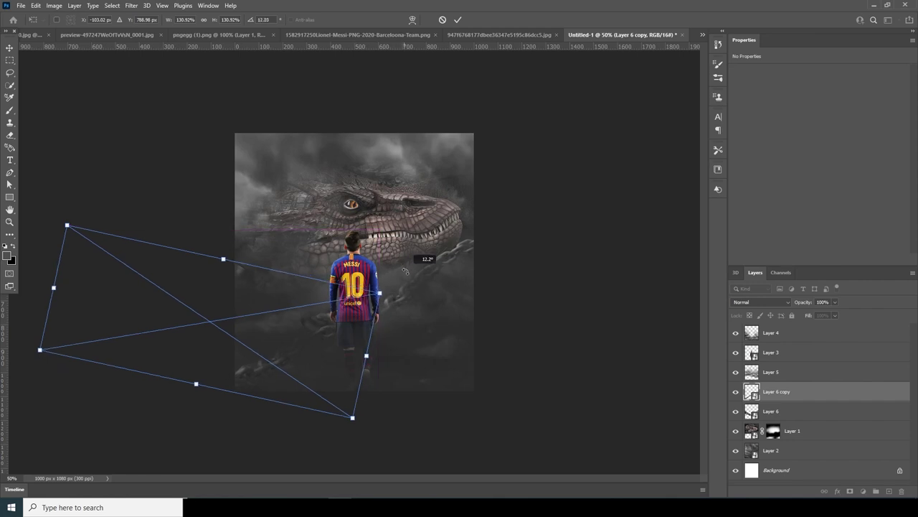
pyautogui.press('Return')
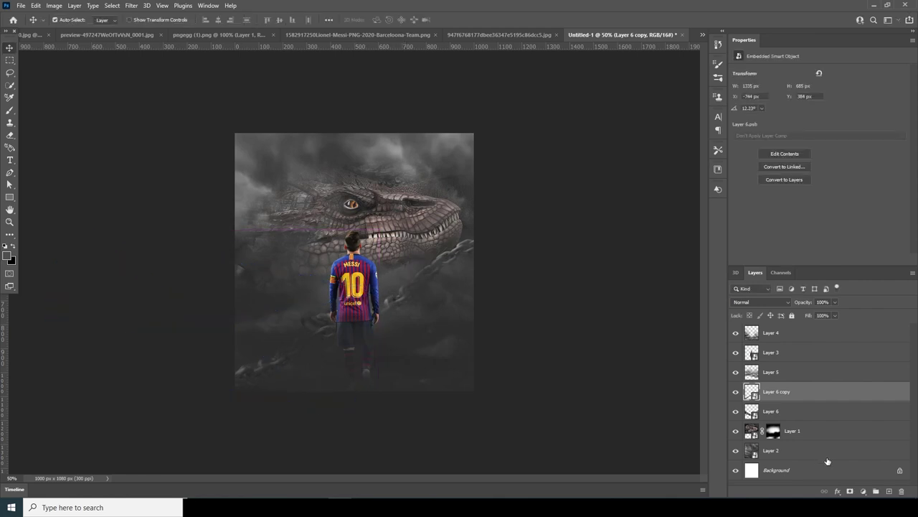
# Duplicate the lower-left chain, rotate the copy to about 13.1°, and place it diagonally from the canvas's upper-left corner across the dragon's mouth
pyautogui.click(759, 452)
pyautogui.click(753, 393)
pyautogui.hotkey('ctrl', 'j')
pyautogui.hotkey('ctrl', 't')
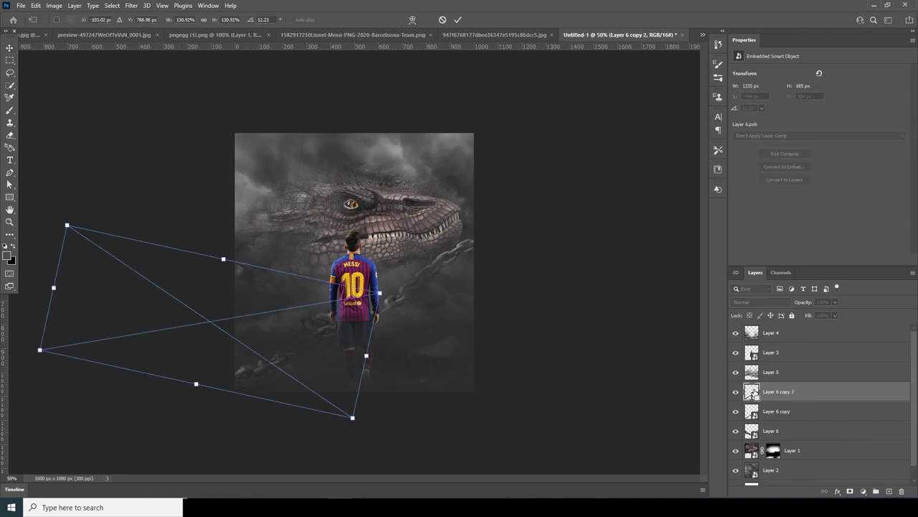
pyautogui.moveTo(292, 349); pyautogui.dragTo(457, 229)
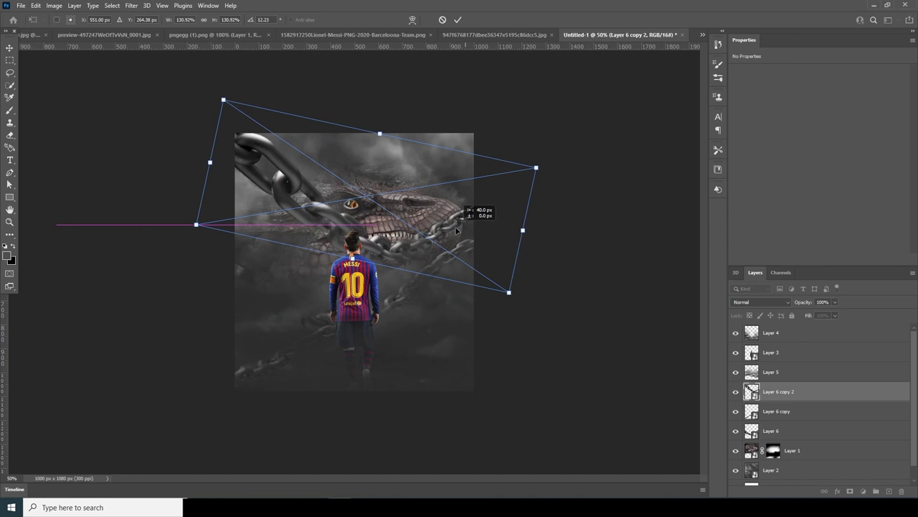
pyautogui.moveTo(557, 152); pyautogui.dragTo(559, 154)
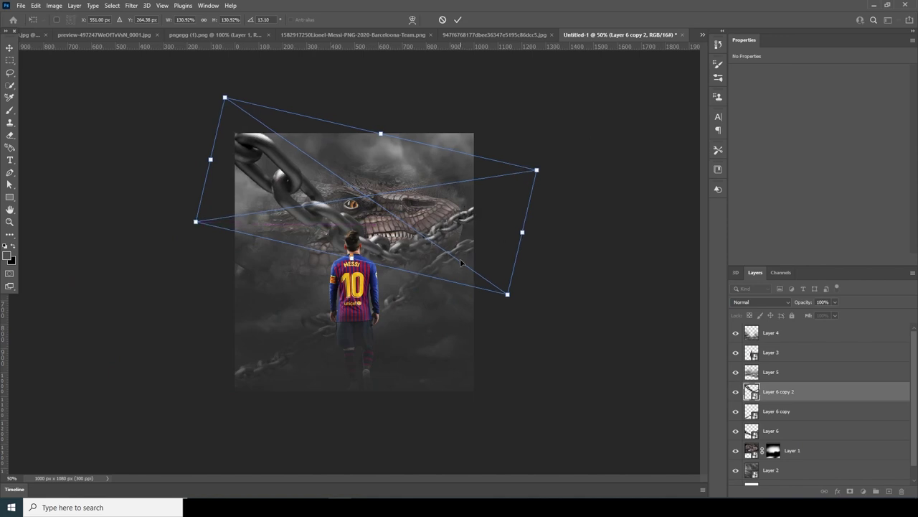
pyautogui.moveTo(461, 263); pyautogui.dragTo(461, 251)
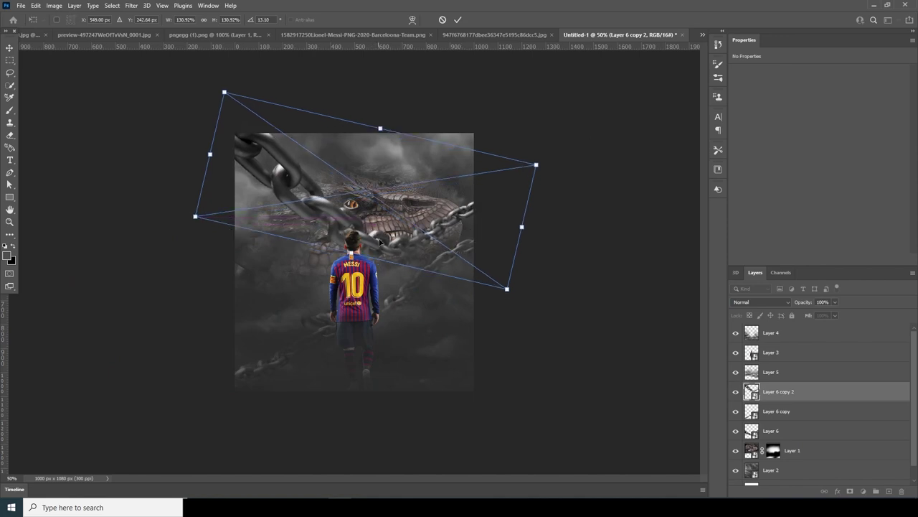
pyautogui.press('Return')
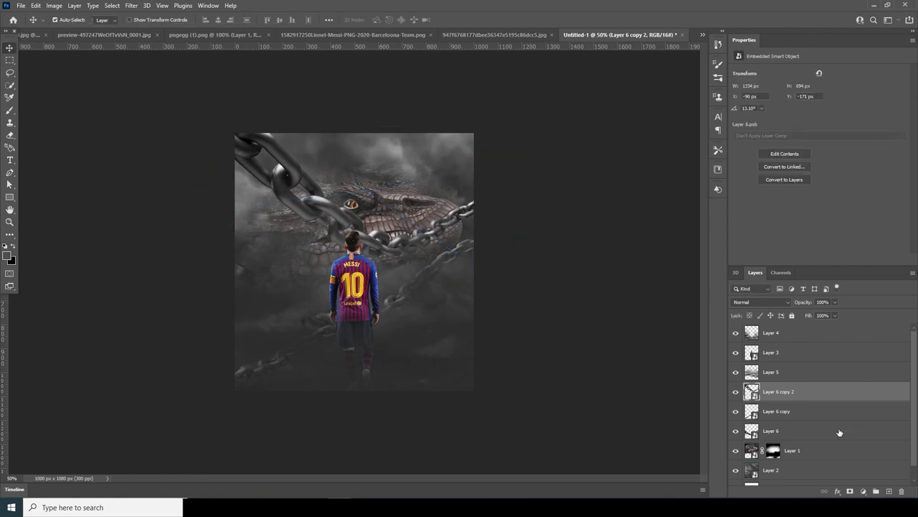
# Add a layer mask to the upper chain copy and choose the 002_Explosion brush for painting on it
pyautogui.click(850, 491)
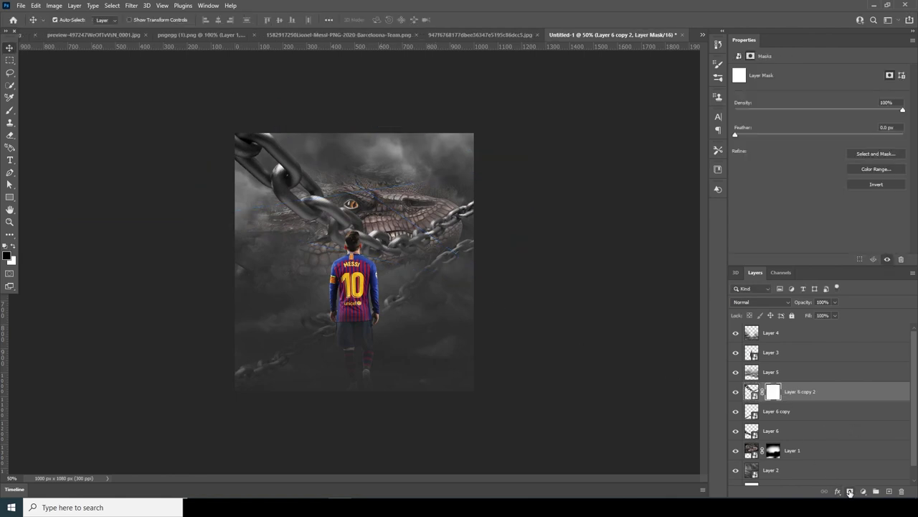
pyautogui.press('b')
pyautogui.click(70, 20)
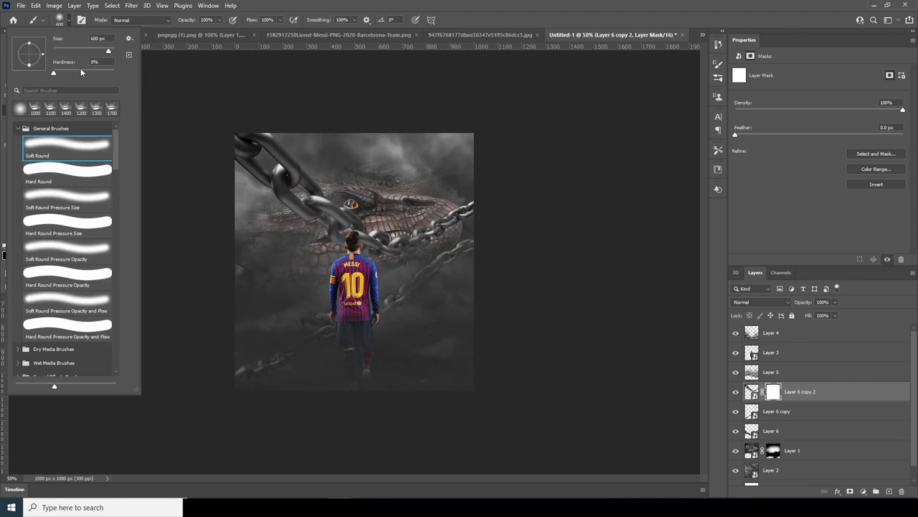
pyautogui.moveTo(114, 151); pyautogui.dragTo(123, 313)
pyautogui.click(63, 166)
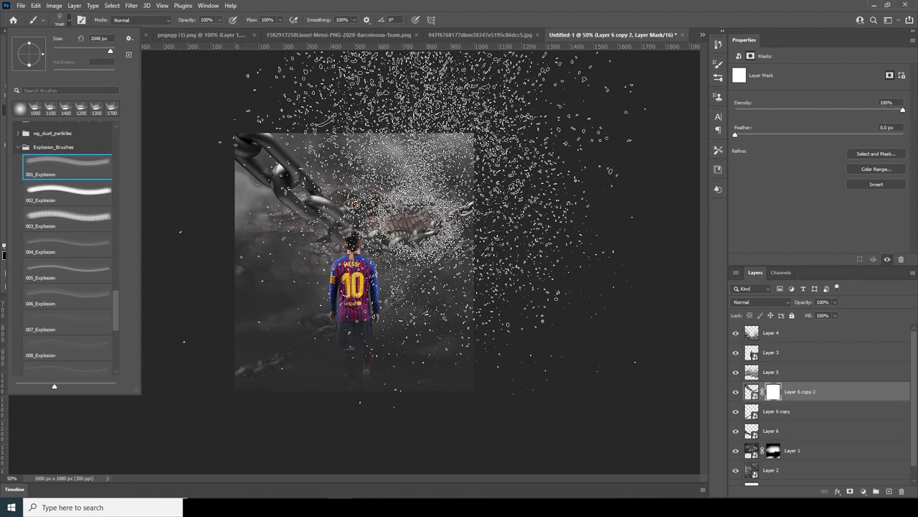
pyautogui.click(772, 400)
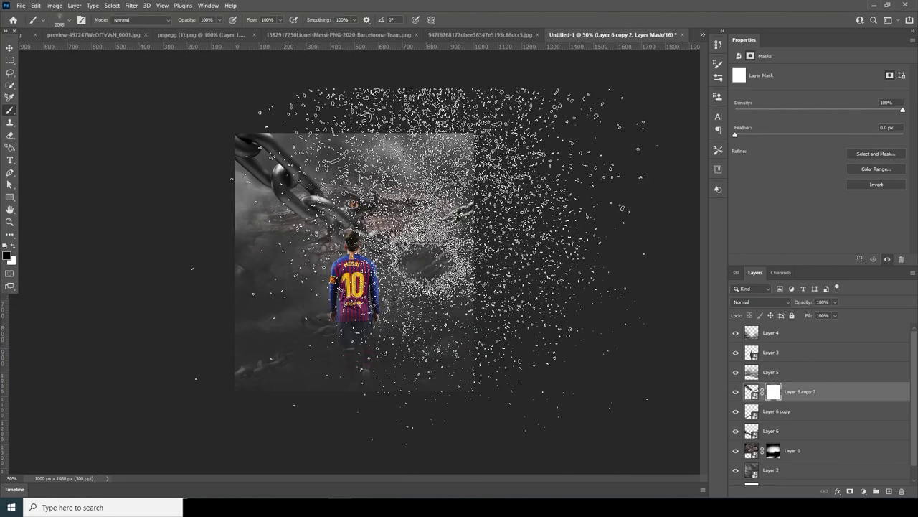
pyautogui.click(61, 20)
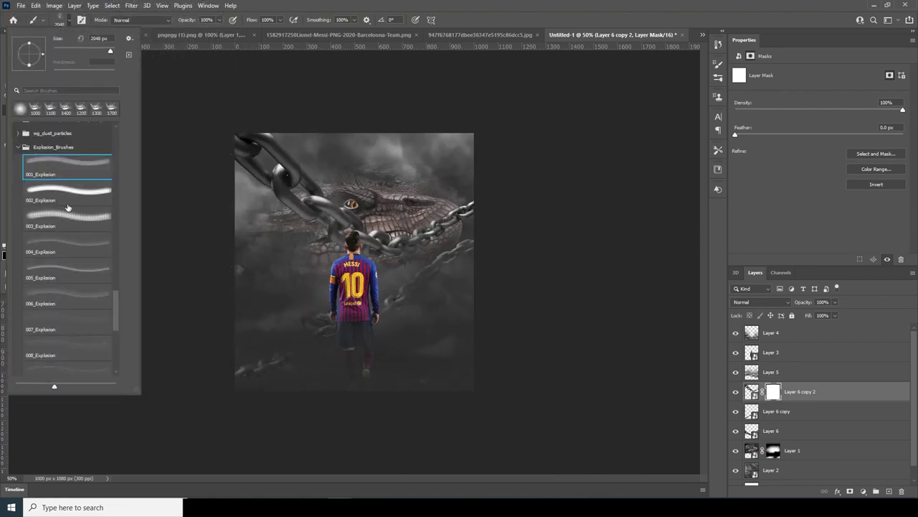
pyautogui.click(67, 191)
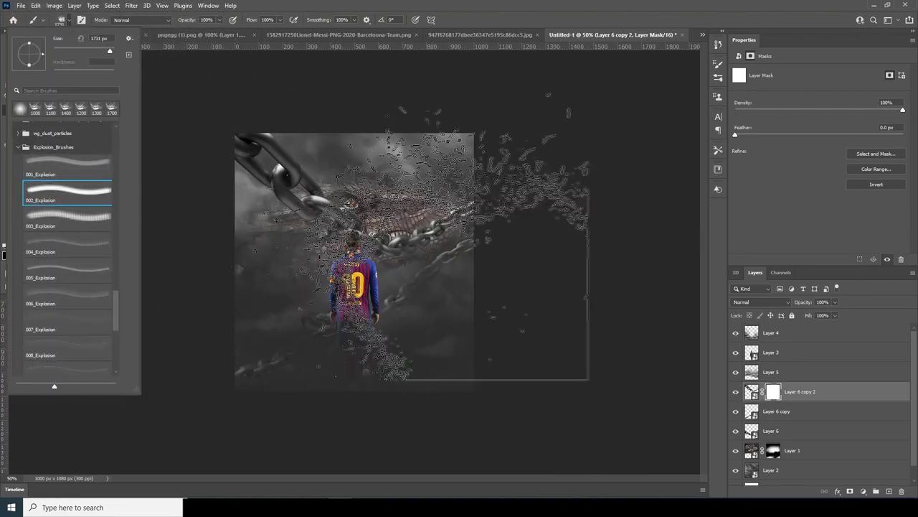
pyautogui.click(779, 394)
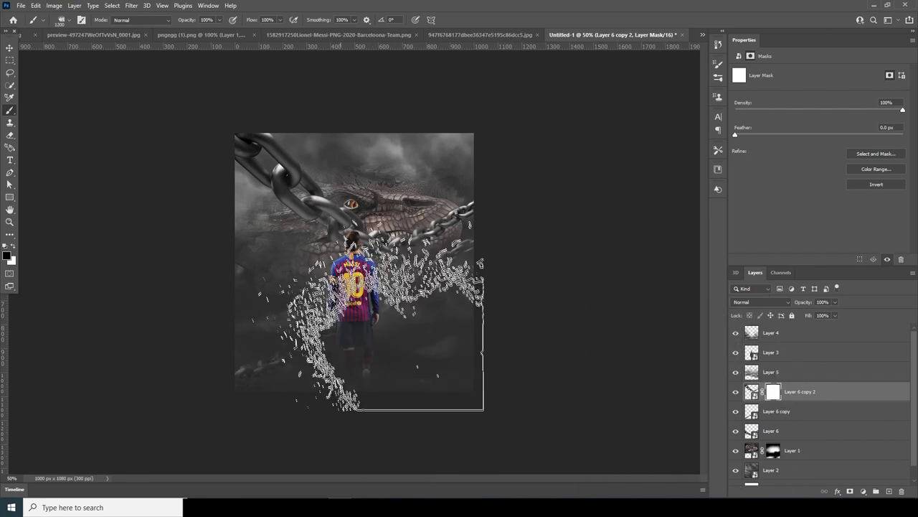
# Paint black on the upper chain's mask beside Messi's head with the explosion brush at 600 and 400 px, hiding links below the jaw
pyautogui.press('[')
pyautogui.press('[')
pyautogui.press('[')
pyautogui.press('[')
pyautogui.press('[')
pyautogui.press('[')
pyautogui.click(373, 256)
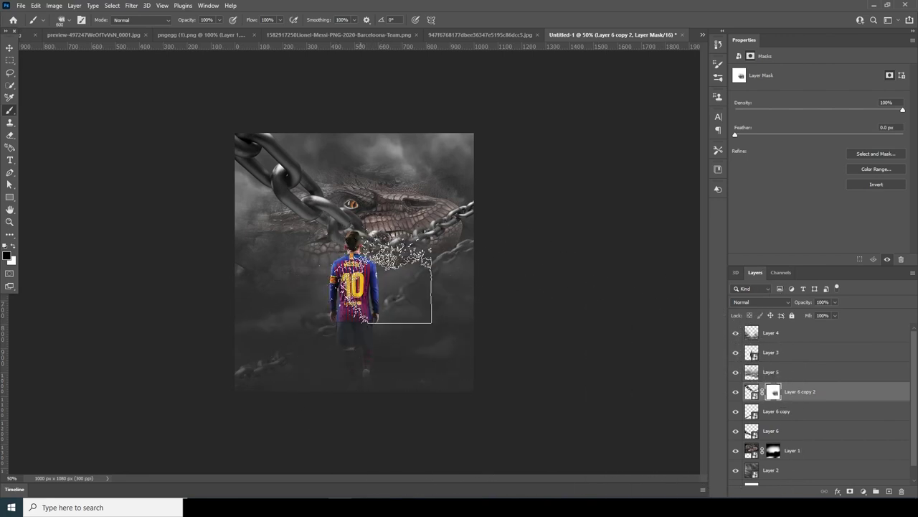
pyautogui.press('[')
pyautogui.press('[')
pyautogui.click(377, 237)
# Mask out the remaining upper chain links across the dragon's mouth and below its eye with the explosion brush at 400 to 600 px
pyautogui.press('[')
pyautogui.press(']')
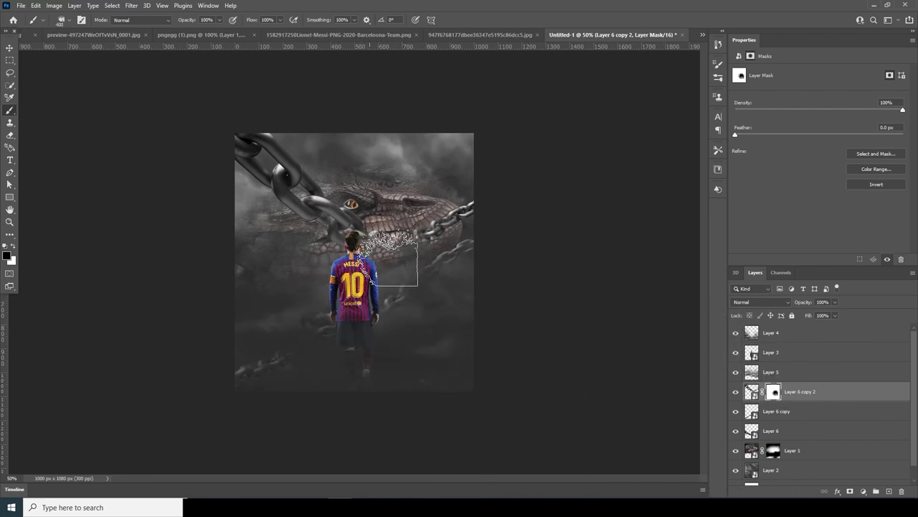
pyautogui.press(']')
pyautogui.press(']')
pyautogui.click(368, 218)
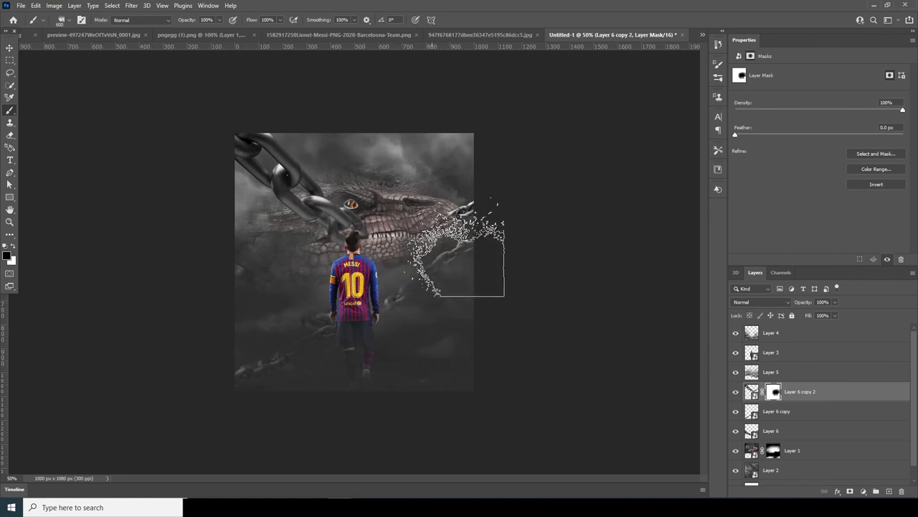
pyautogui.click(355, 225)
pyautogui.press('[')
pyautogui.press('[')
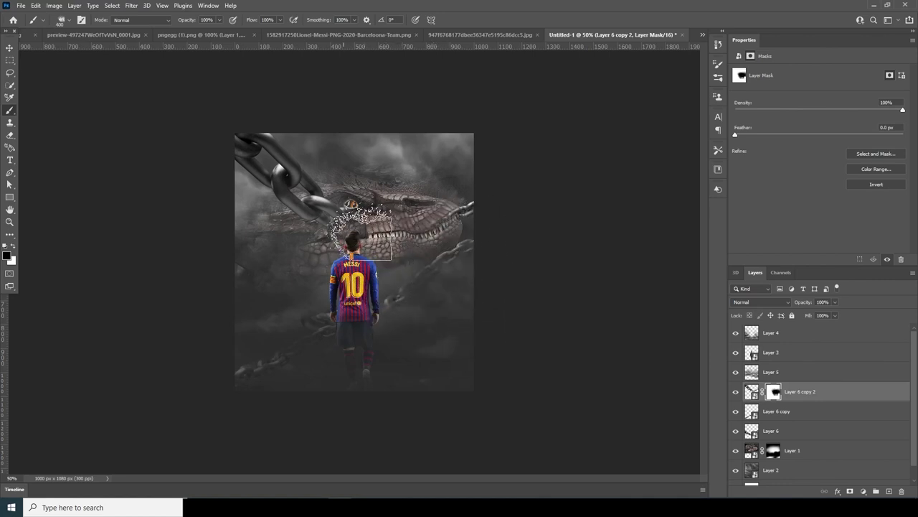
pyautogui.click(346, 208)
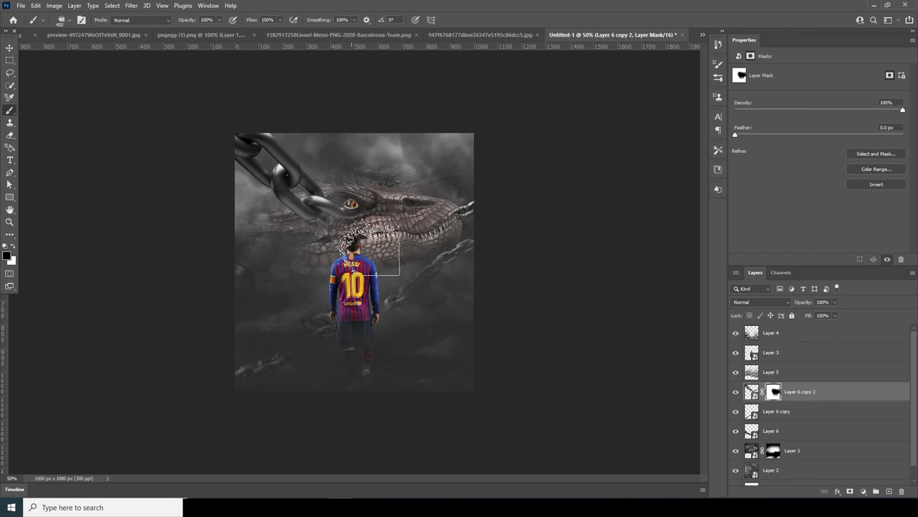
# Mask out the upper chain's links around the dragon's snout with the 002_Explosion brush at 300 px, angled -50°
pyautogui.press('[')
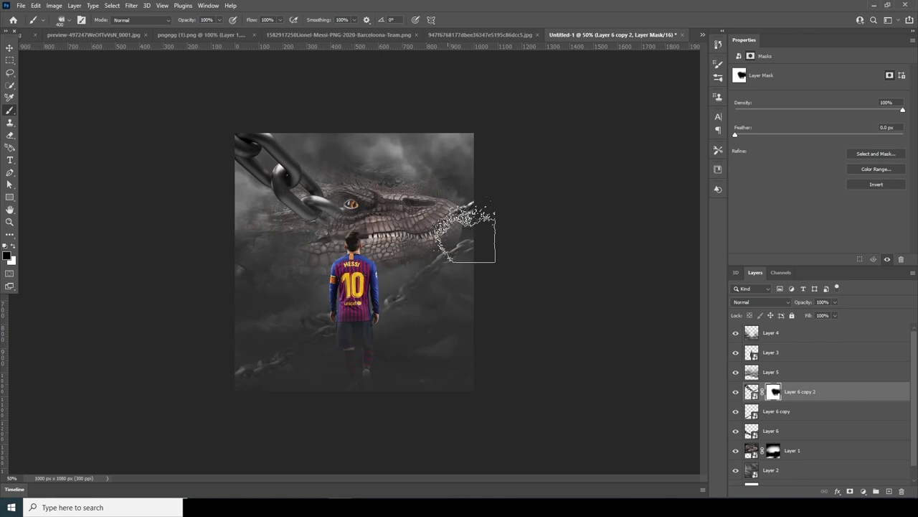
pyautogui.click(68, 21)
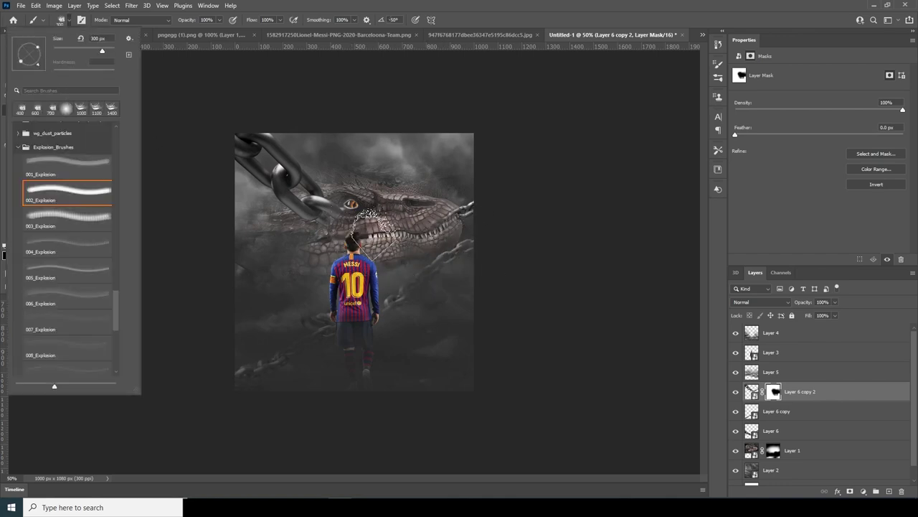
pyautogui.click(442, 230)
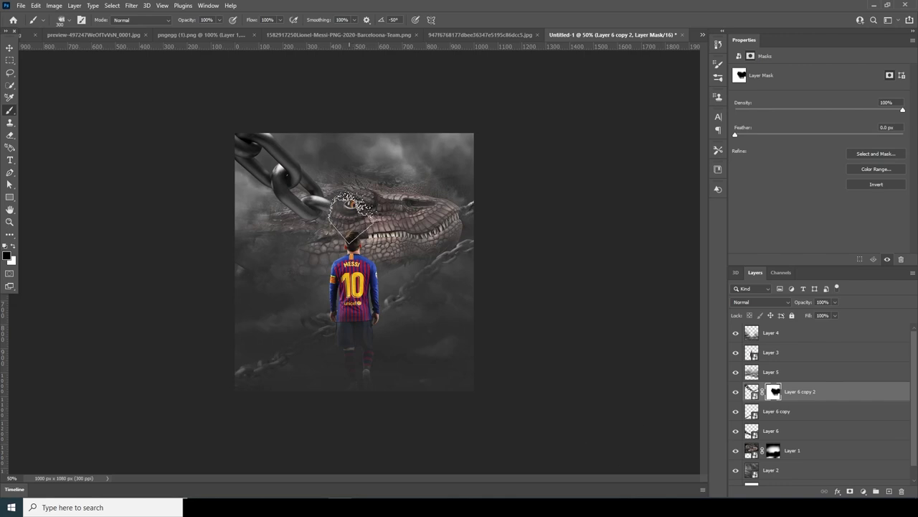
# Add a new layer above the upper chain copy and set up the 004_Explosion brush with an angle of -134°
pyautogui.click(751, 391)
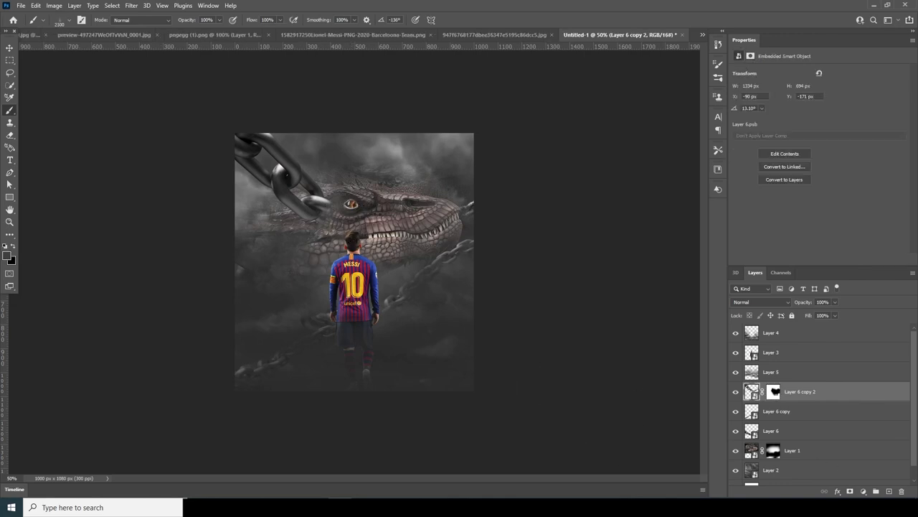
pyautogui.click(890, 492)
pyautogui.click(69, 20)
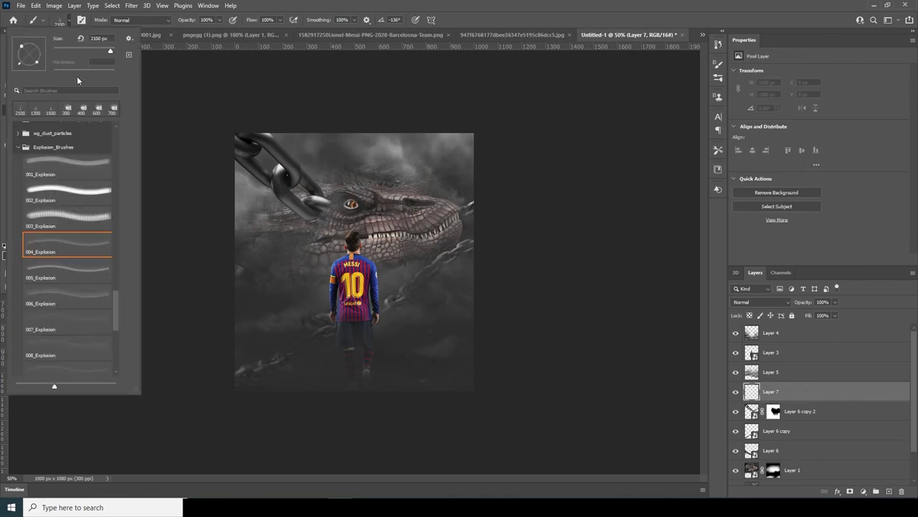
pyautogui.doubleClick(72, 248)
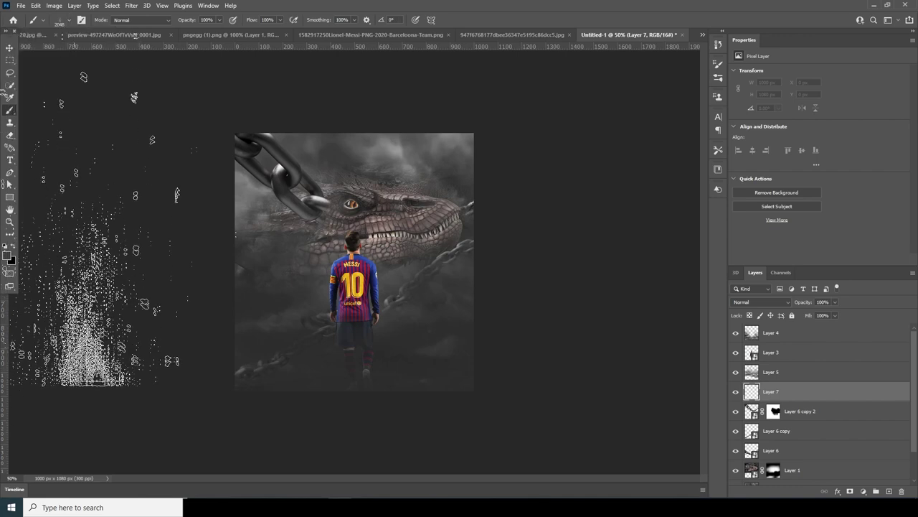
pyautogui.click(68, 22)
pyautogui.moveTo(42, 63); pyautogui.dragTo(38, 64)
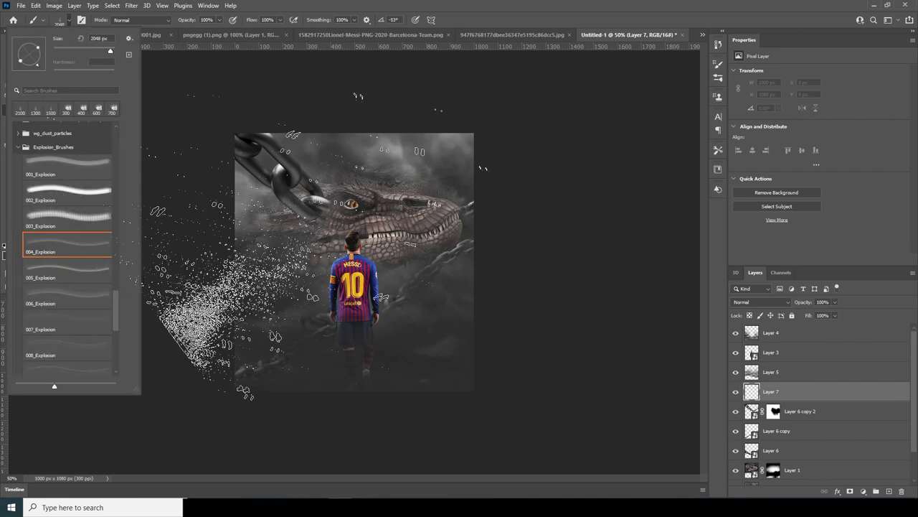
pyautogui.click(19, 69)
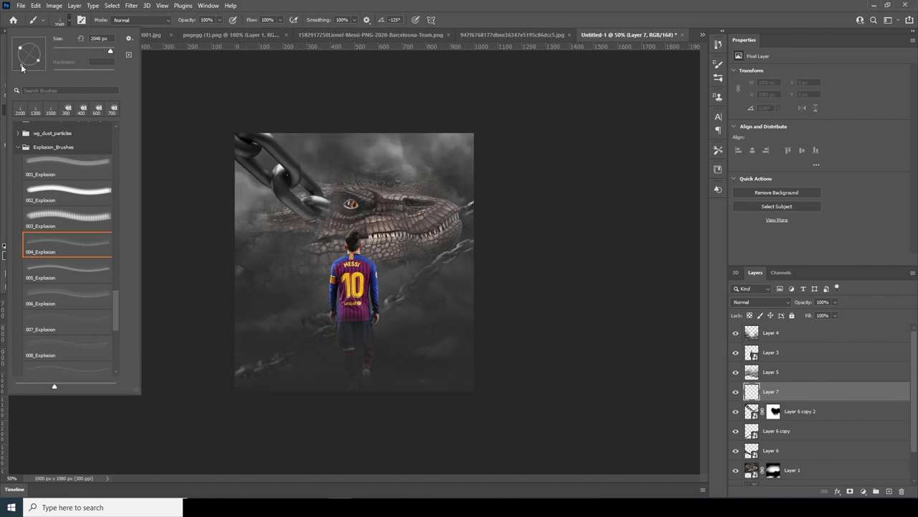
pyautogui.click(19, 65)
# Stamp dark gray debris over the upper-left chain and sky on the new layer, varying the explosion brush up to 2500 px
pyautogui.click(361, 260)
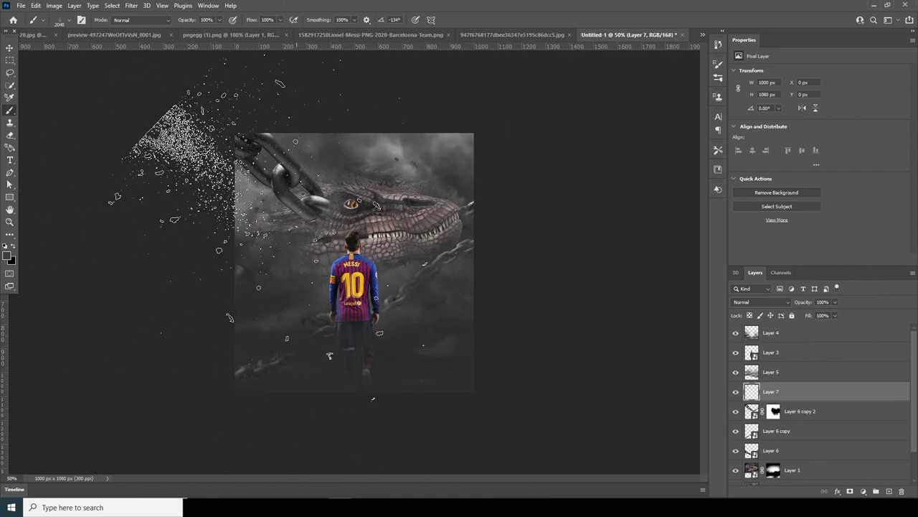
pyautogui.press('[')
pyautogui.press('[')
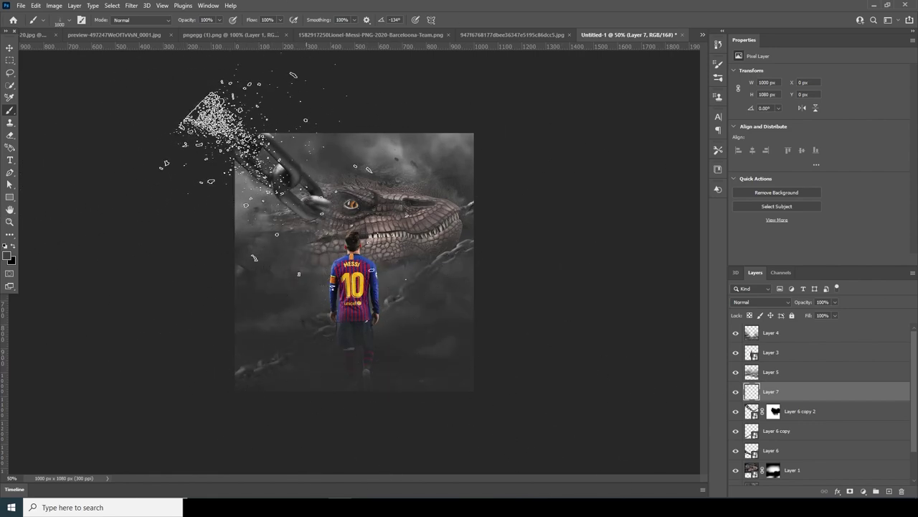
pyautogui.press('[')
pyautogui.press(']')
pyautogui.press(']')
pyautogui.press(']')
pyautogui.press(']')
pyautogui.press(']')
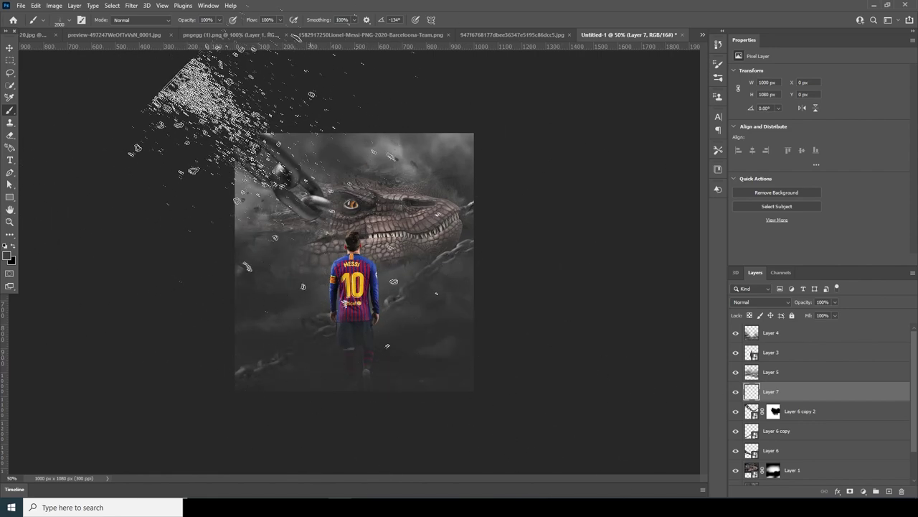
pyautogui.press(']')
pyautogui.press(']')
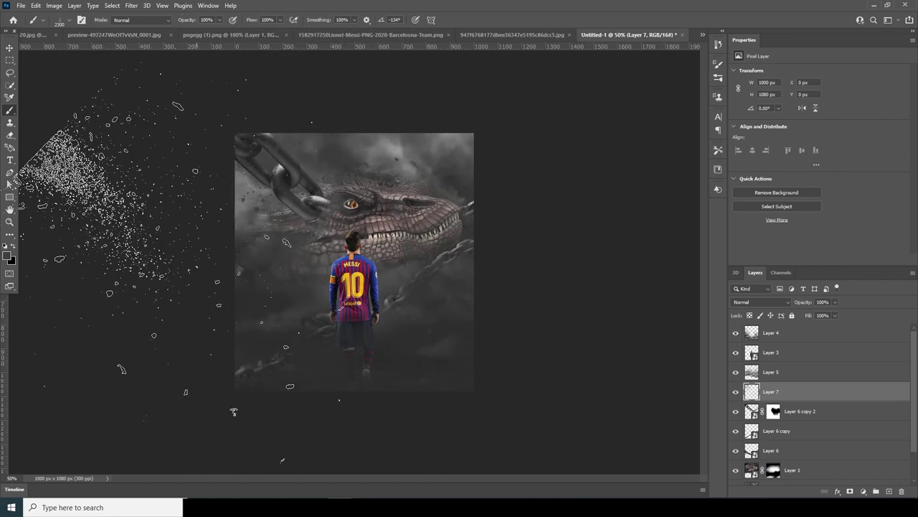
pyautogui.press(']')
pyautogui.press(']')
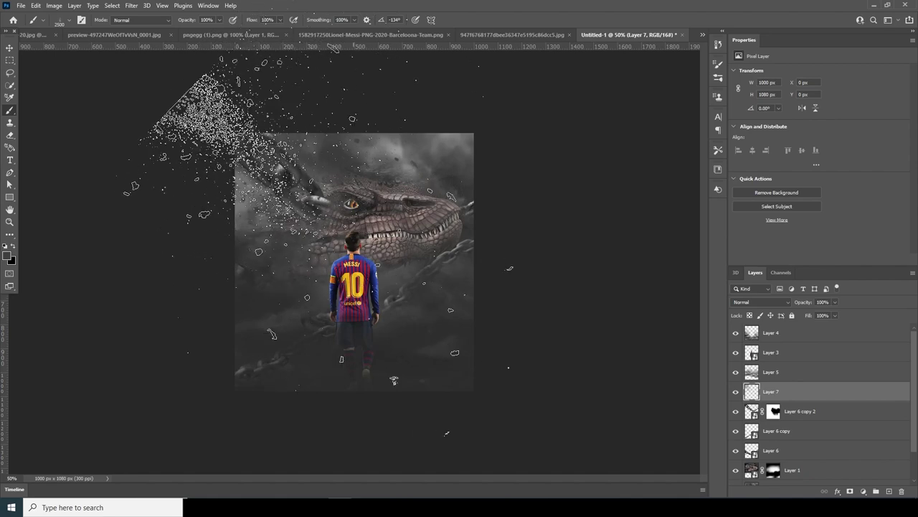
pyautogui.click(345, 238)
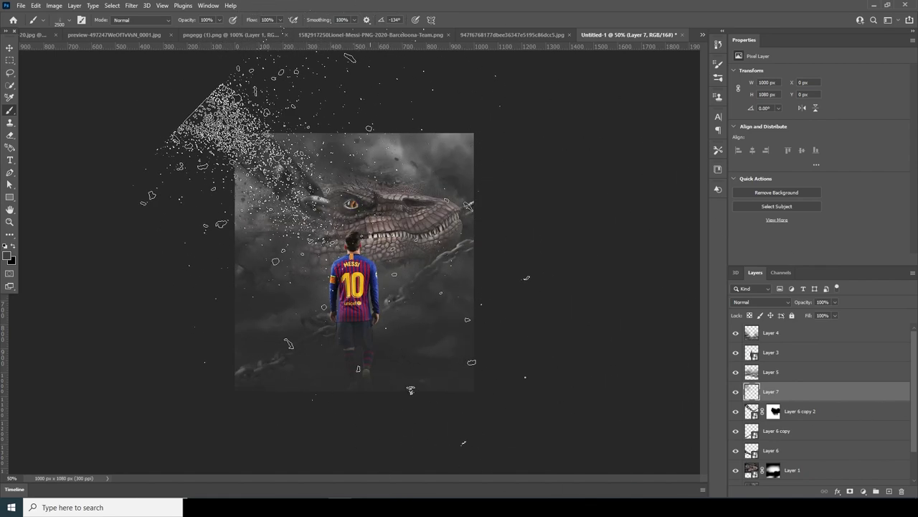
# Add another layer directly above the upper chain copy and paint fine debris over the broken link beside the dragon's eye at about 200 to 300 px
pyautogui.click(862, 413)
pyautogui.click(889, 491)
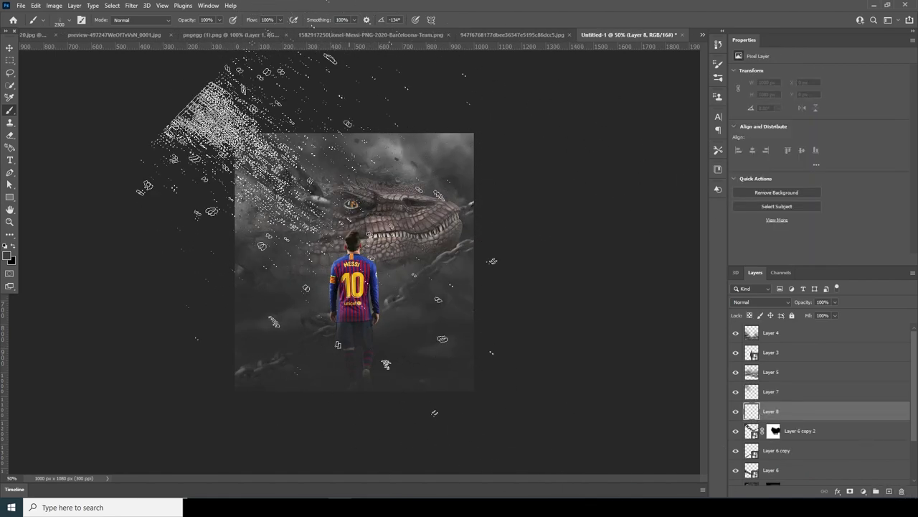
pyautogui.press('[')
pyautogui.press('[')
pyautogui.press('[')
pyautogui.press('[')
pyautogui.press('[')
pyautogui.press('[')
pyautogui.press('[')
pyautogui.press('[')
pyautogui.press('[')
pyautogui.press('[')
pyautogui.press('[')
pyautogui.press('[')
pyautogui.press('[')
pyautogui.press('[')
pyautogui.press('[')
pyautogui.press('[')
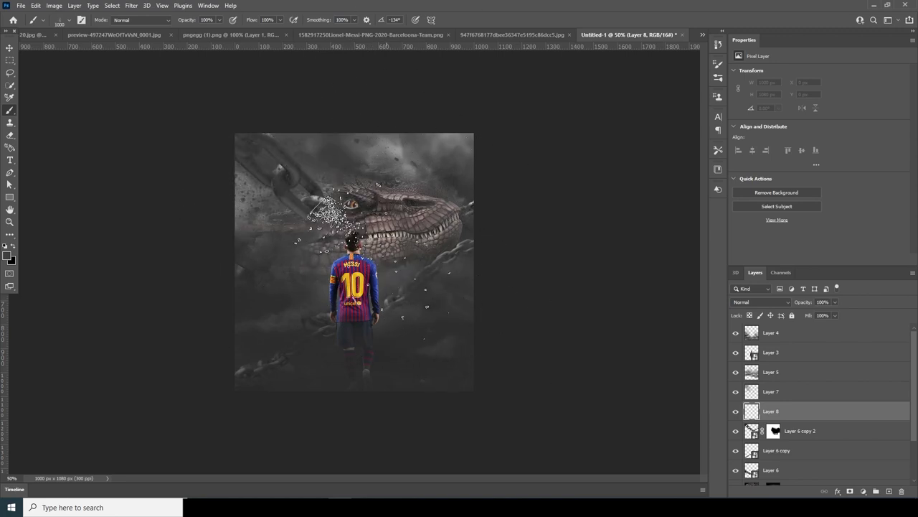
pyautogui.hotkey('ctrl', '=')
pyautogui.hotkey('ctrl', '=')
pyautogui.hotkey('ctrl', '=')
pyautogui.hotkey('ctrl', '=')
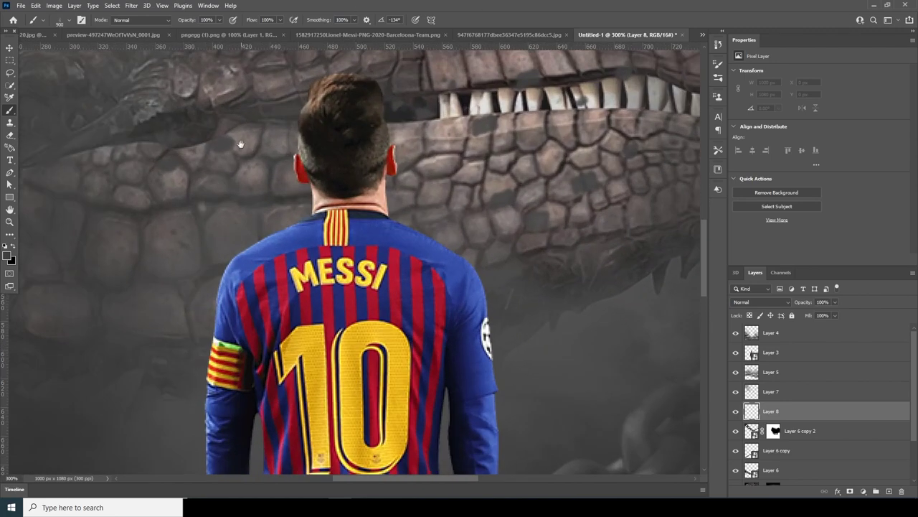
pyautogui.moveTo(240, 143); pyautogui.dragTo(427, 428)
pyautogui.moveTo(379, 295); pyautogui.dragTo(392, 329)
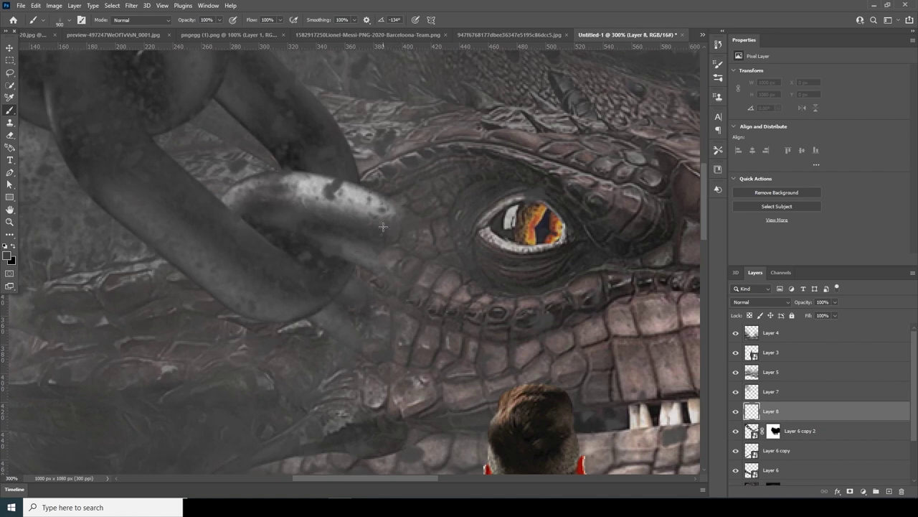
pyautogui.press('[')
pyautogui.press('[')
pyautogui.press('[')
pyautogui.press('[')
pyautogui.press('[')
pyautogui.press('[')
pyautogui.press('[')
pyautogui.press('[')
pyautogui.press('[')
pyautogui.press('[')
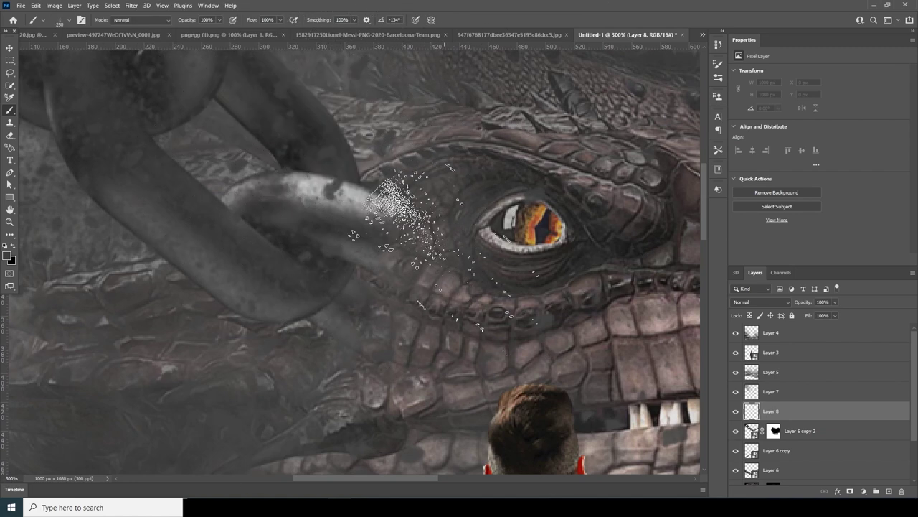
pyautogui.press(']')
pyautogui.press(']')
pyautogui.press(']')
pyautogui.press(']')
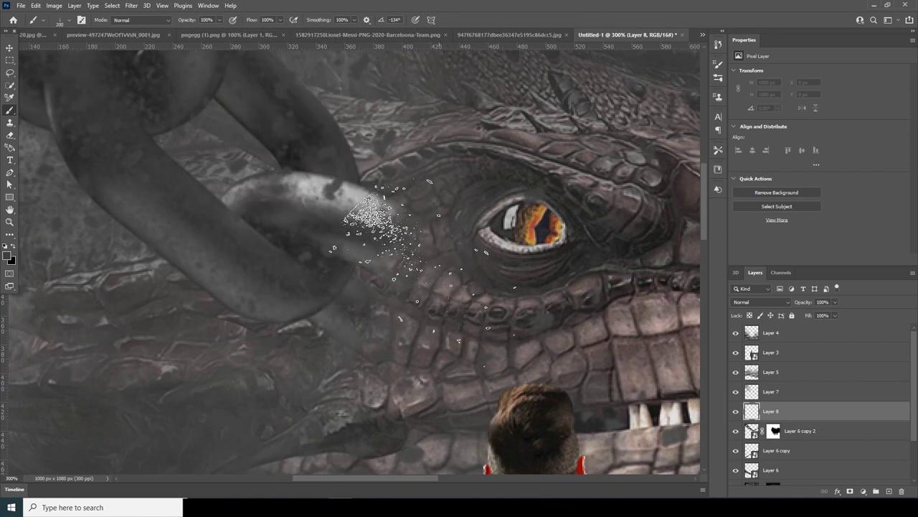
# Add a new layer above Messi's layer and scatter debris around the dragon's face, enlarging the explosion brush to 600 px
pyautogui.click(806, 355)
pyautogui.click(889, 491)
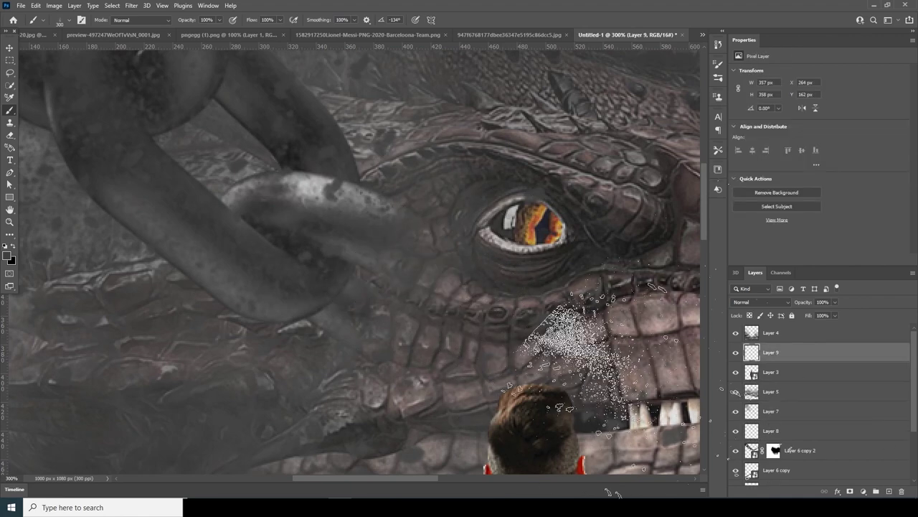
pyautogui.press(']')
pyautogui.press(']')
pyautogui.press(']')
pyautogui.hotkey('ctrl', '1')
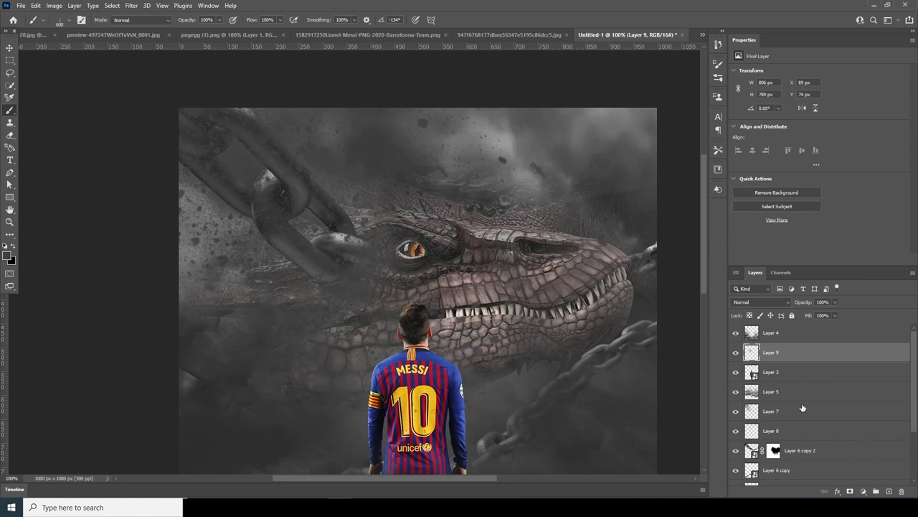
# Add a new layer, move it to the top of the layer stack, and undo the trial debris stroke
pyautogui.click(890, 493)
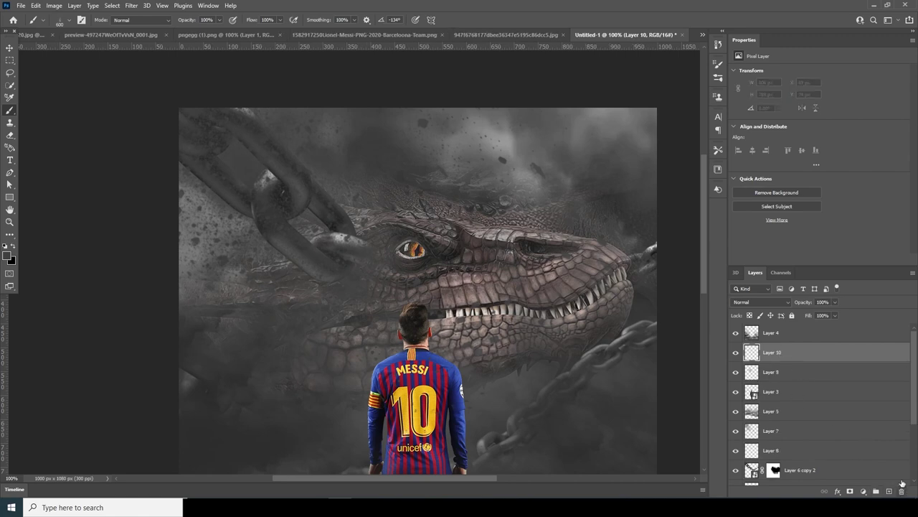
pyautogui.moveTo(784, 352); pyautogui.dragTo(782, 328)
pyautogui.moveTo(574, 244)
pyautogui.mouseDown()
pyautogui.moveTo(617, 276)
pyautogui.moveTo(681, 391)
pyautogui.mouseUp()
pyautogui.hotkey('ctrl', 'z')
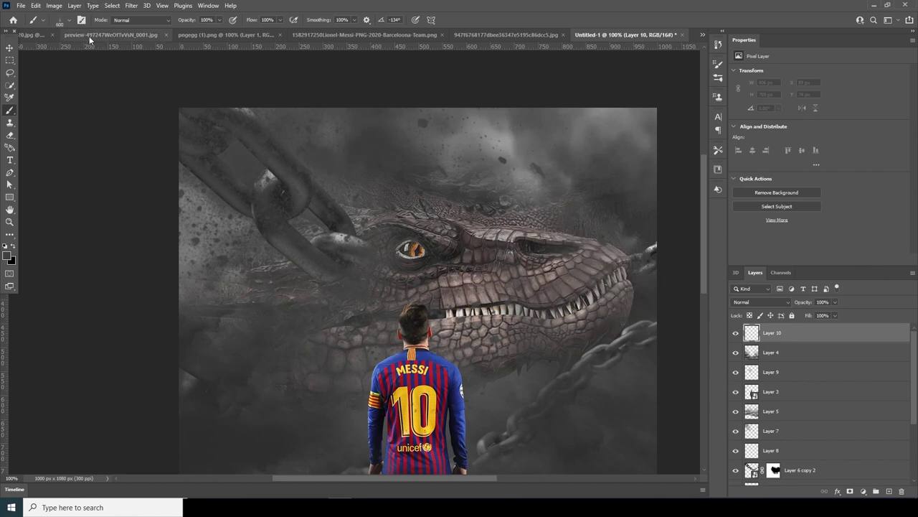
# Set the explosion brush angle to 112° and stamp debris over the dragon's snout on the top layer at 600 and 900 px
pyautogui.click(63, 20)
pyautogui.moveTo(20, 66); pyautogui.dragTo(3, 50)
pyautogui.moveTo(17, 50); pyautogui.dragTo(25, 43)
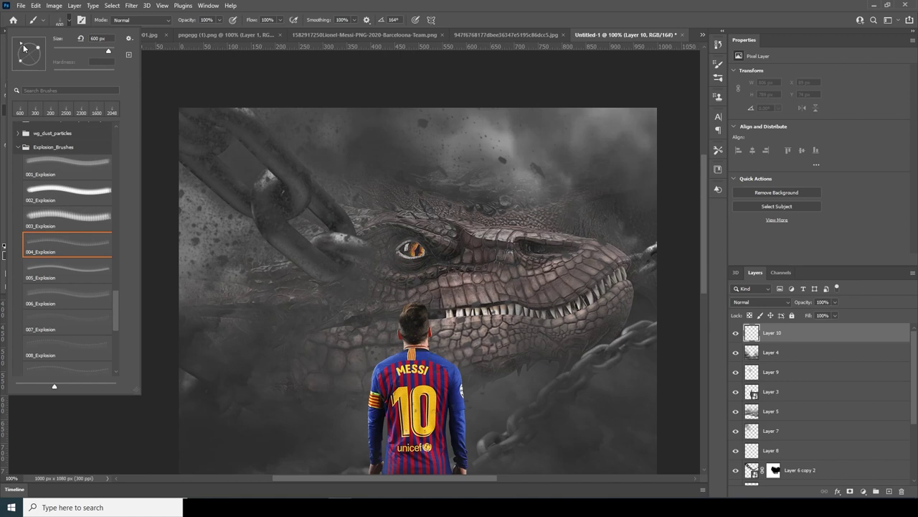
pyautogui.click(548, 322)
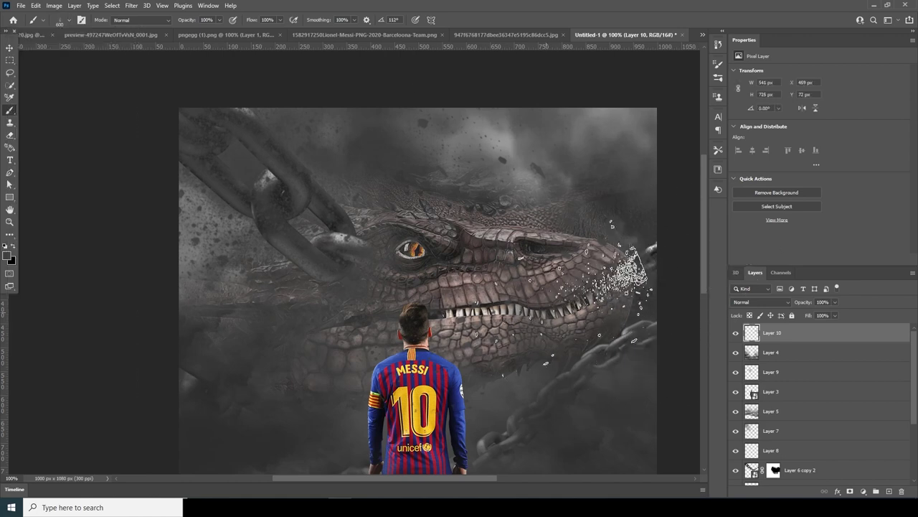
pyautogui.press(']')
pyautogui.press(']')
pyautogui.press(']')
pyautogui.click(558, 314)
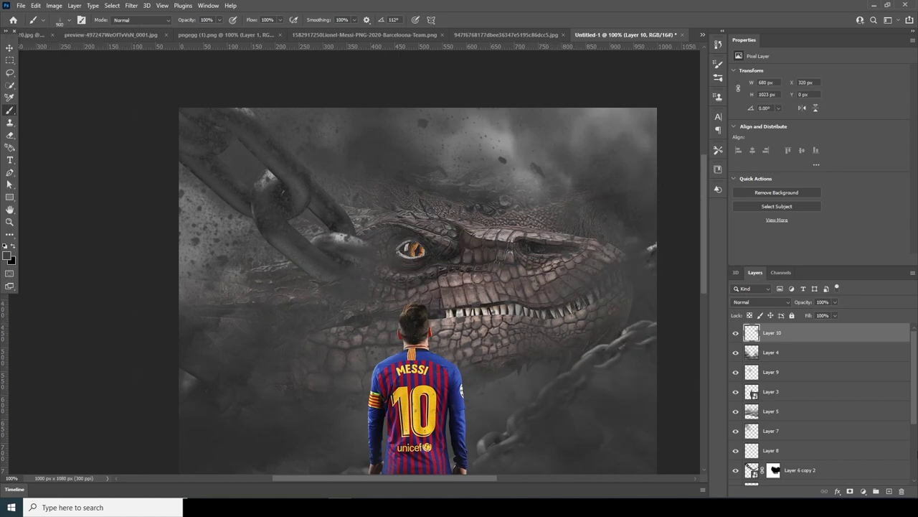
# Add a new empty layer directly above the upper chain copy, beneath the other debris layers
pyautogui.hotkey('ctrl', '-')
pyautogui.click(822, 472)
pyautogui.click(875, 492)
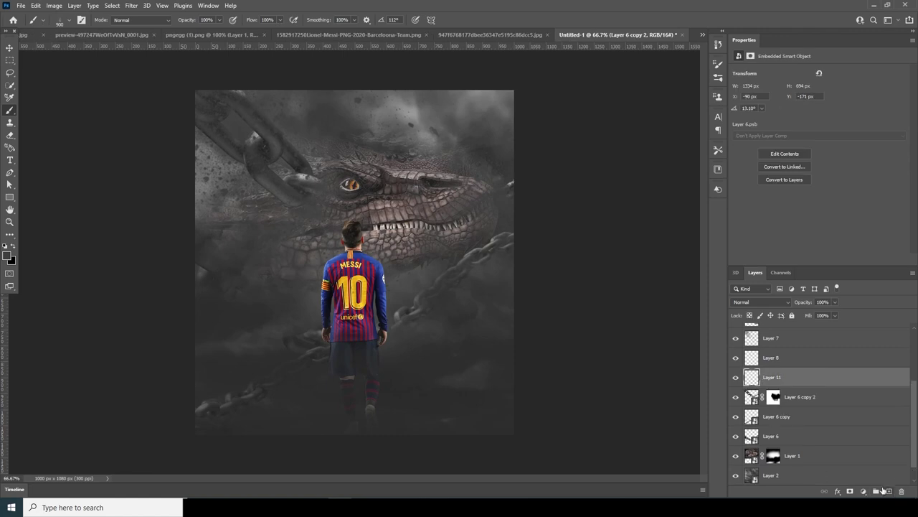
pyautogui.click(69, 21)
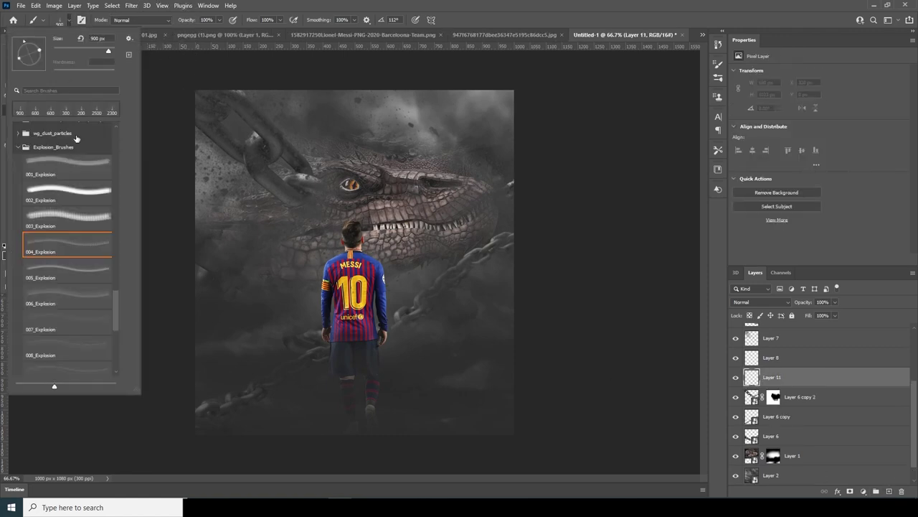
pyautogui.click(755, 378)
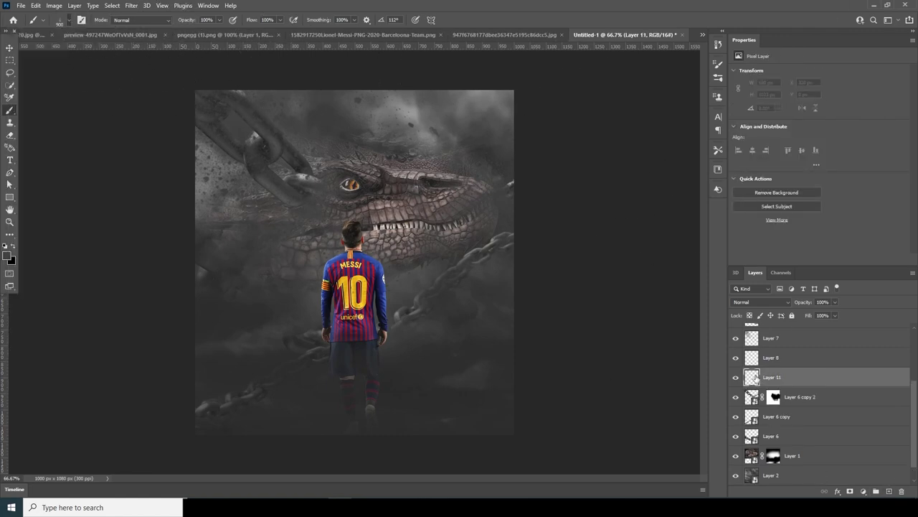
# Set the foreground color to light gray #9d9d9d and stamp 900 px debris around the dragon's snout and the chain end beside it
pyautogui.click(8, 256)
pyautogui.moveTo(621, 213); pyautogui.dragTo(619, 205)
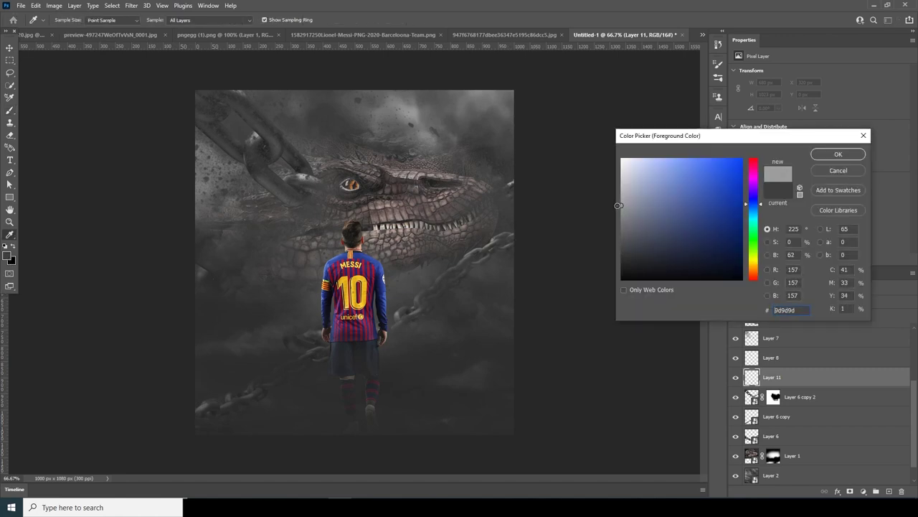
pyautogui.click(837, 155)
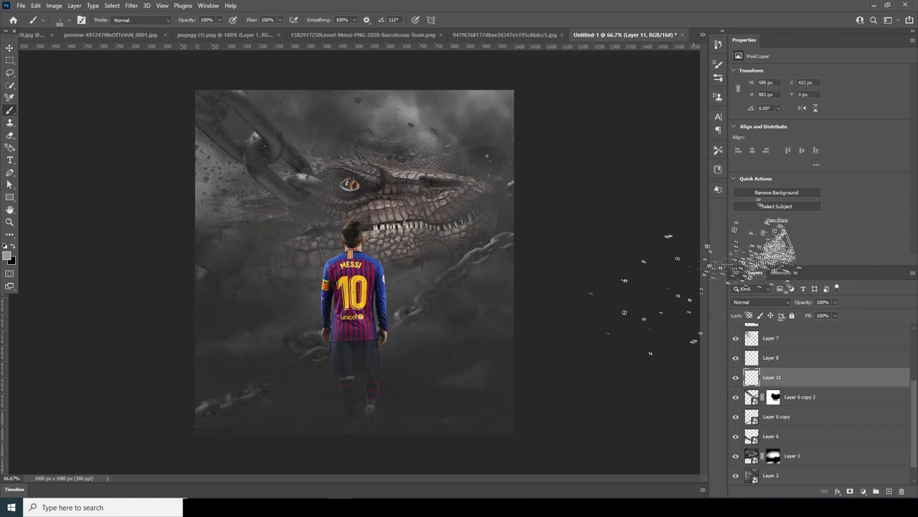
pyautogui.click(464, 191)
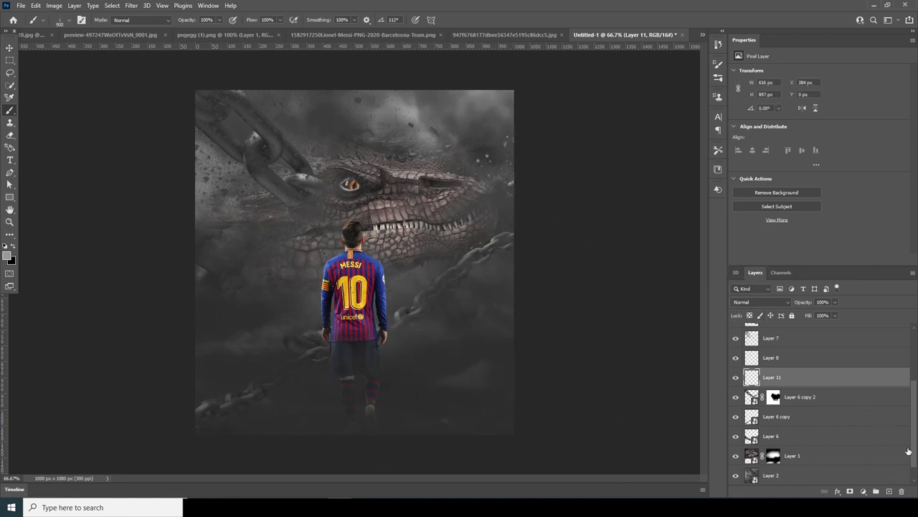
# Add a new empty layer directly above Layer 5, beneath the Messi cutout
pyautogui.scroll(3, 790, 368)
pyautogui.click(791, 368)
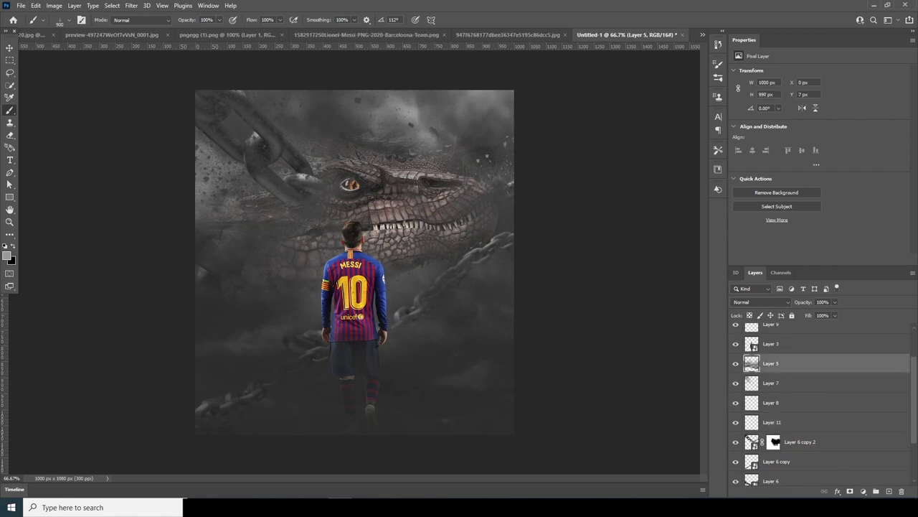
pyautogui.click(890, 490)
# Set the explosion brush angle to -140° and stamp debris between the broken chain end and the dragon's eye at 900 and 1200 px
pyautogui.click(70, 22)
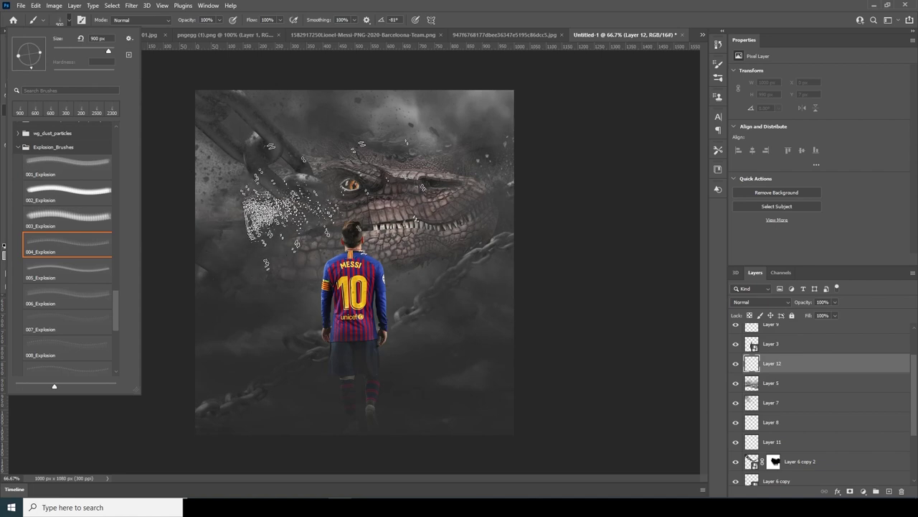
pyautogui.moveTo(25, 68); pyautogui.dragTo(19, 63)
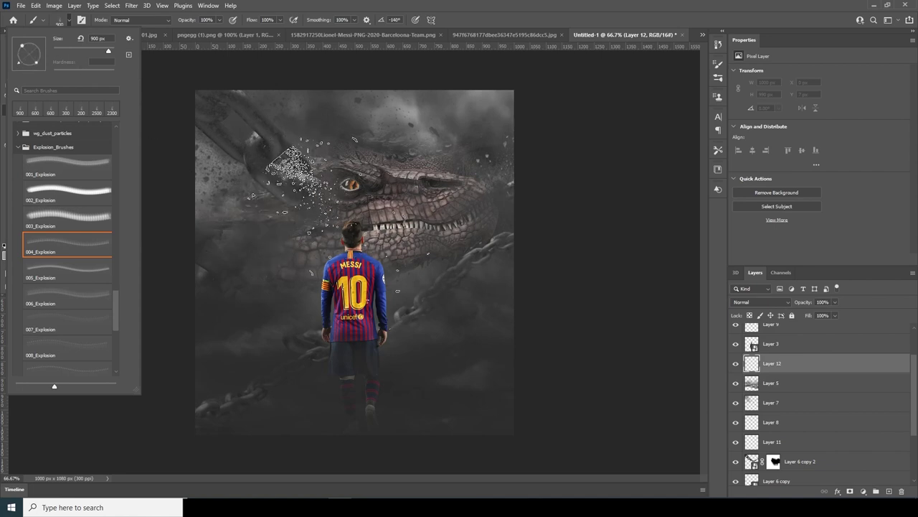
pyautogui.click(309, 183)
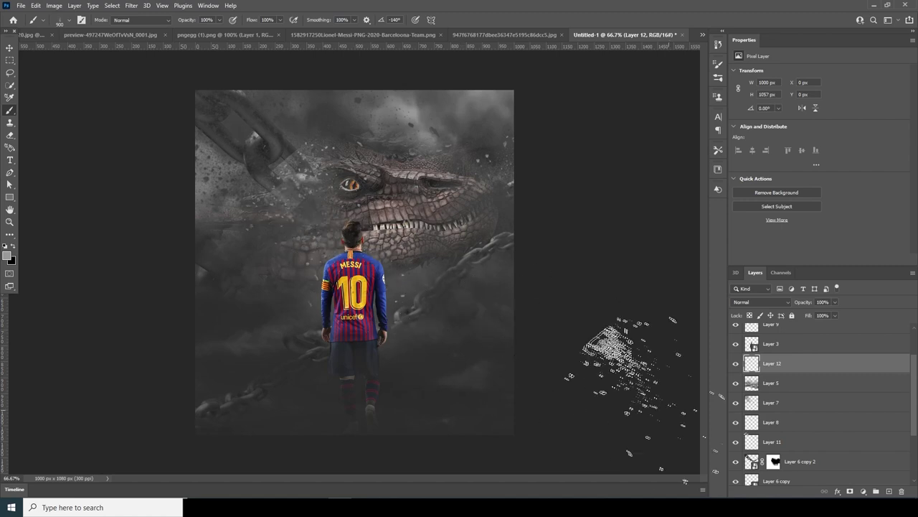
pyautogui.click(357, 224)
pyautogui.press(']')
pyautogui.press(']')
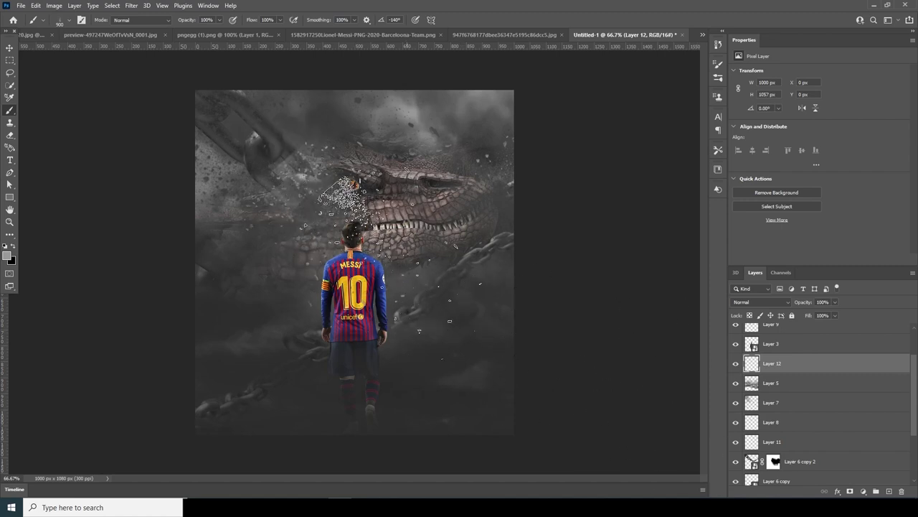
pyautogui.press(']')
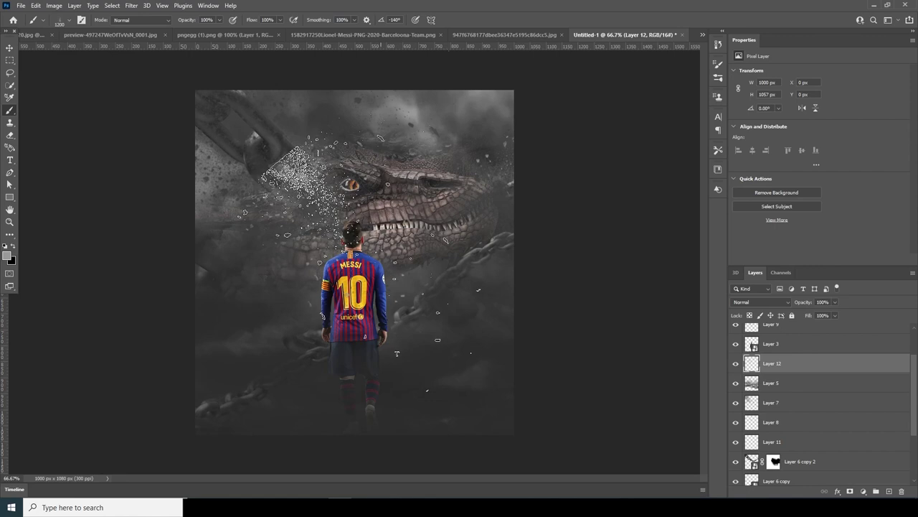
pyautogui.click(308, 187)
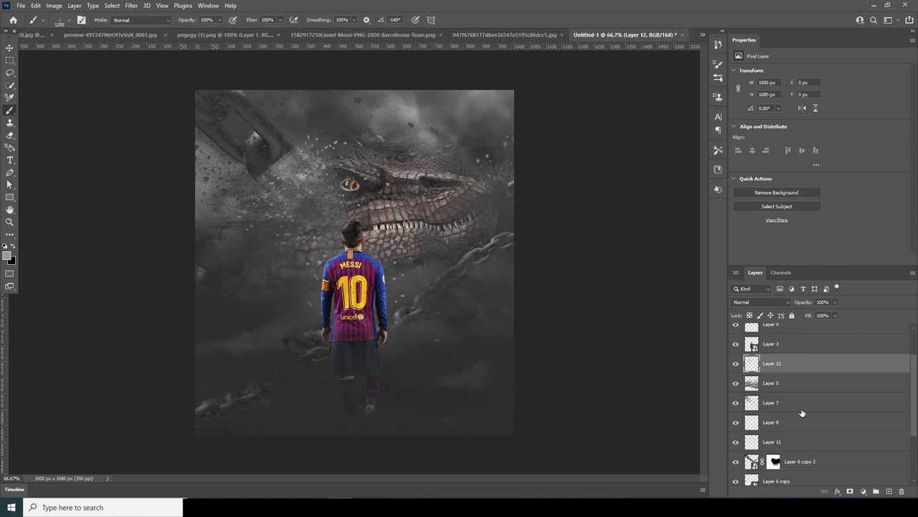
# Add a layer mask to the new debris layer and hide debris over the chain end with the black explosion brush, reducing its size to 400 px
pyautogui.click(850, 491)
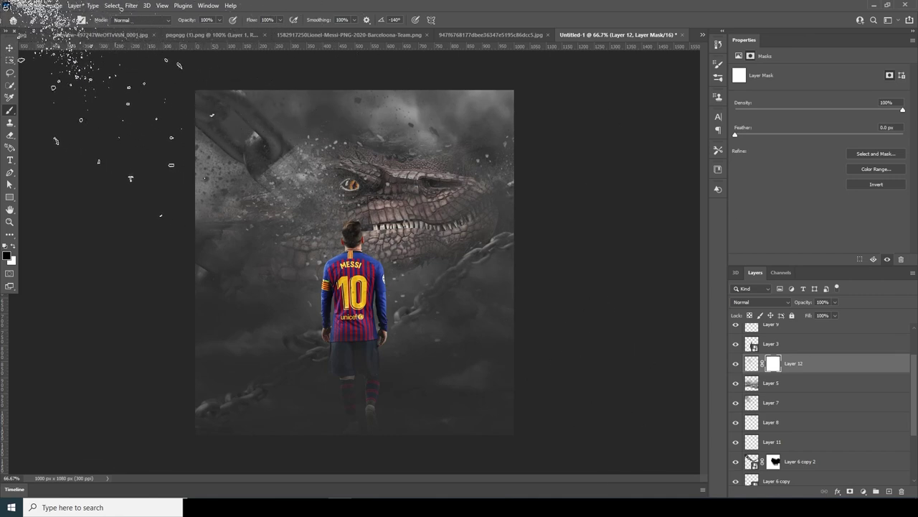
pyautogui.click(68, 22)
pyautogui.click(70, 22)
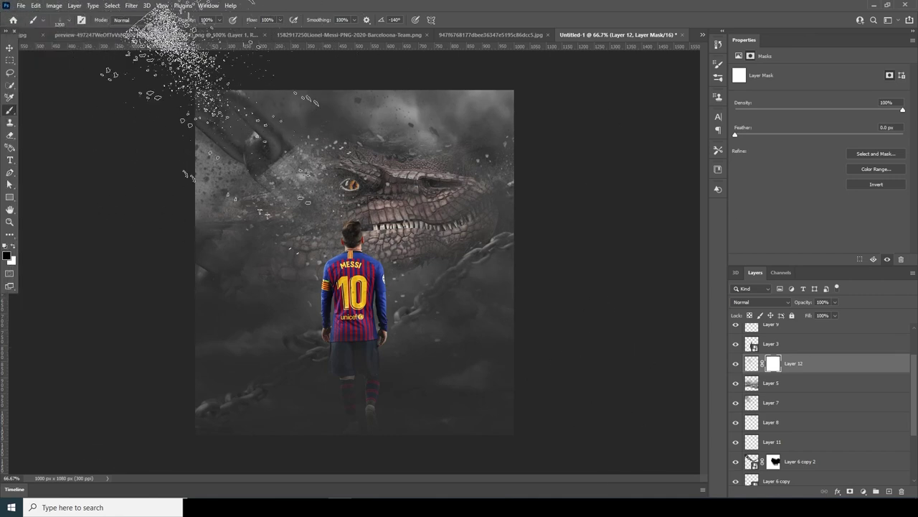
pyautogui.press('[')
pyautogui.press('[')
pyautogui.press('[')
pyautogui.press('[')
pyautogui.press('[')
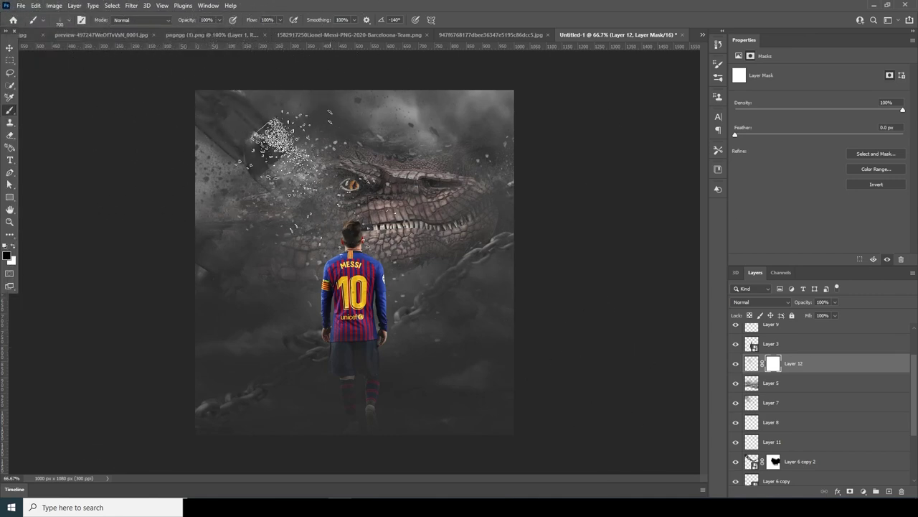
pyautogui.press('[')
pyautogui.press('[')
pyautogui.press('[')
pyautogui.press('[')
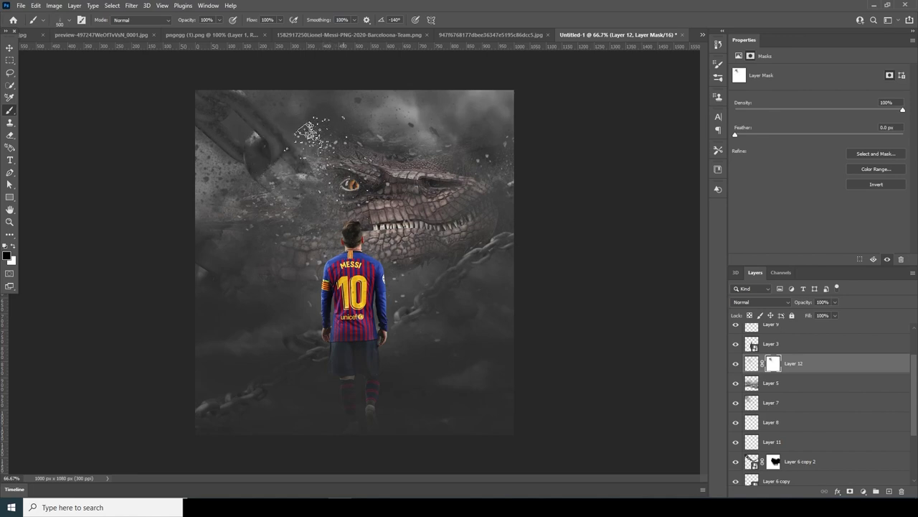
pyautogui.press(']')
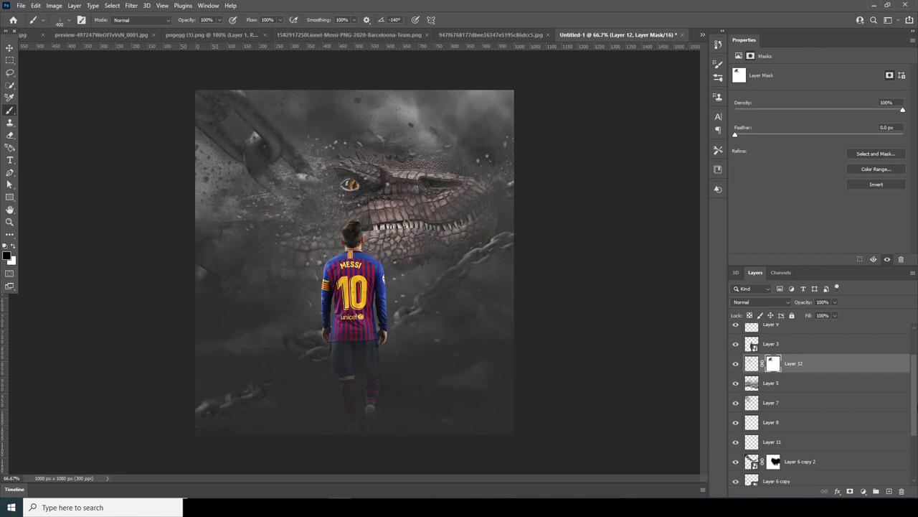
# Apply the Camera Raw Filter to the dragon layer with Clarity +89, Shadows +71, Highlights -93 and reduced Vibrance
pyautogui.moveTo(915, 410); pyautogui.dragTo(915, 456)
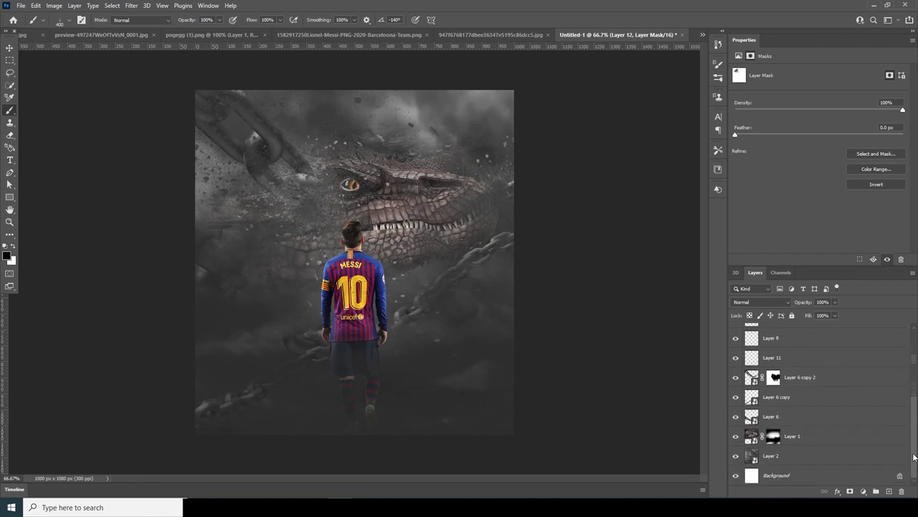
pyautogui.click(750, 436)
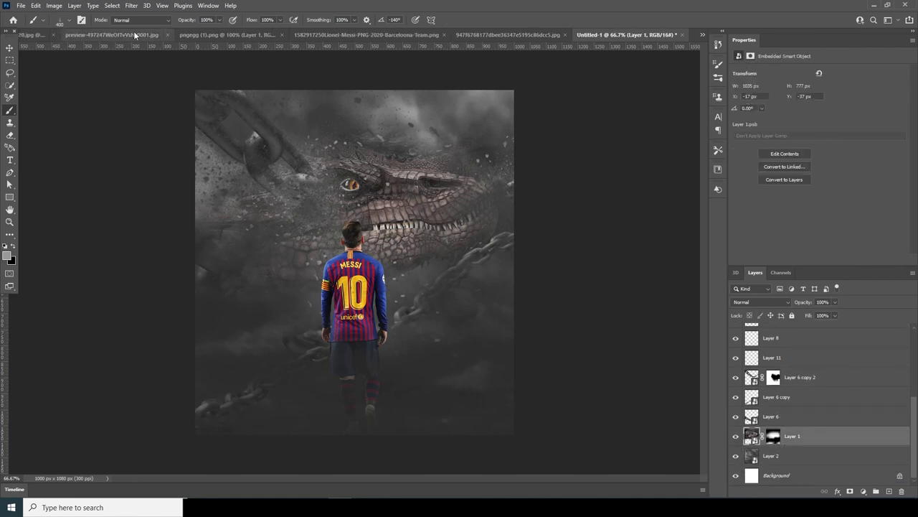
pyautogui.click(132, 5)
pyautogui.click(145, 77)
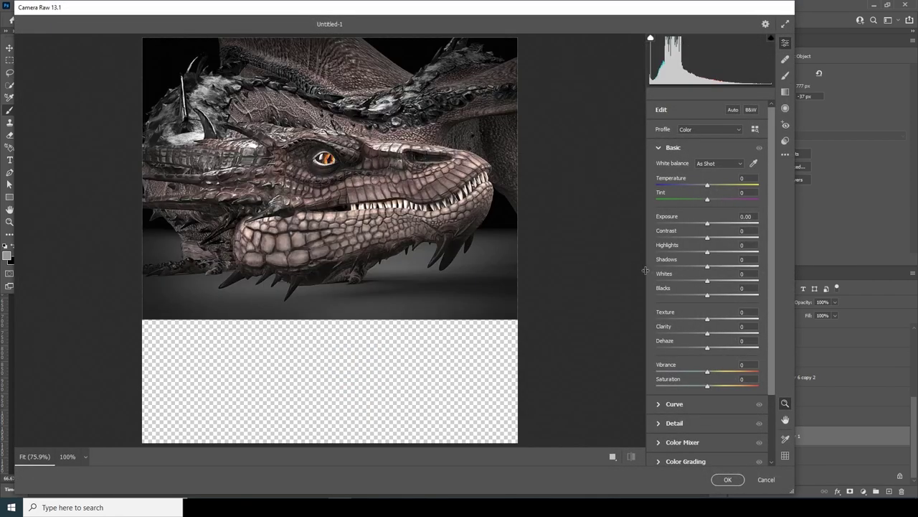
pyautogui.click(755, 334)
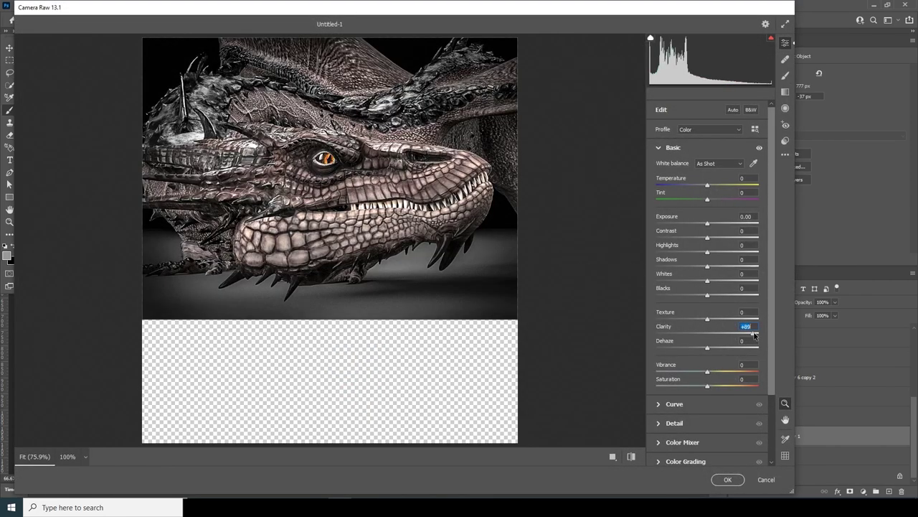
pyautogui.click(746, 266)
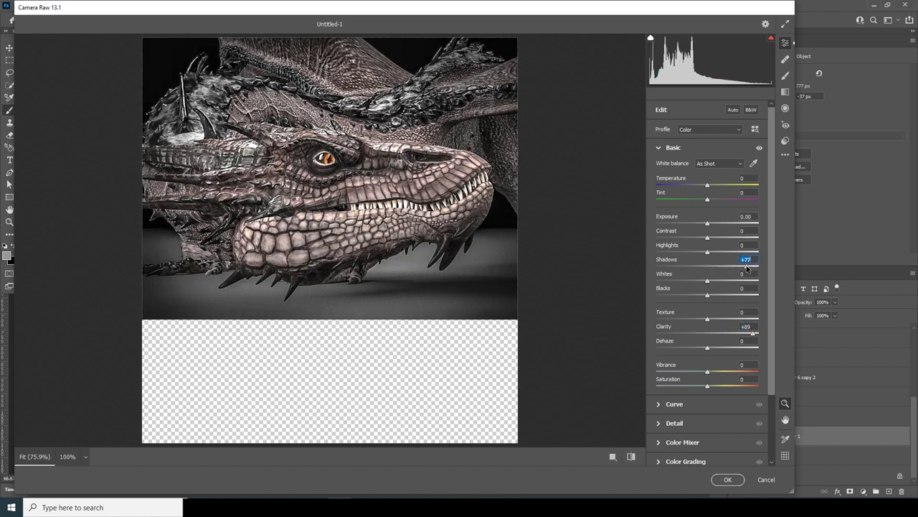
pyautogui.moveTo(746, 266); pyautogui.dragTo(743, 266)
pyautogui.click(659, 252)
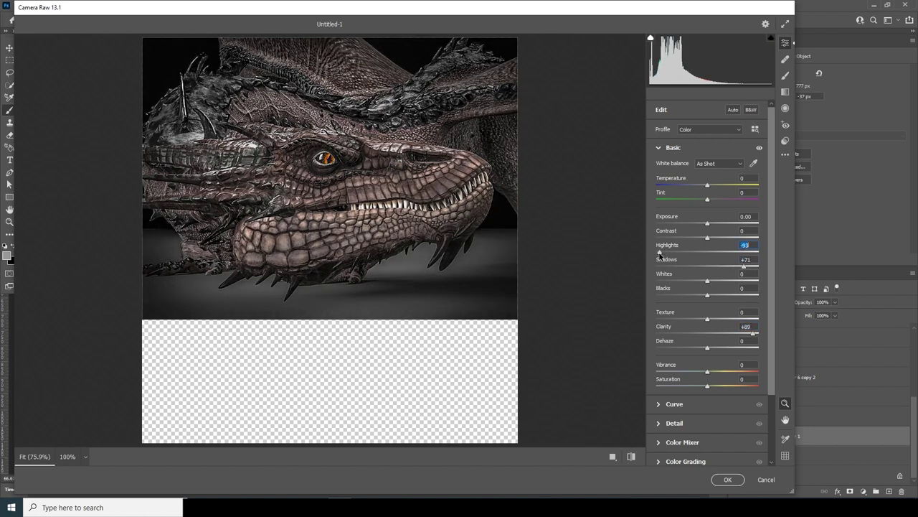
pyautogui.click(682, 372)
pyautogui.click(728, 479)
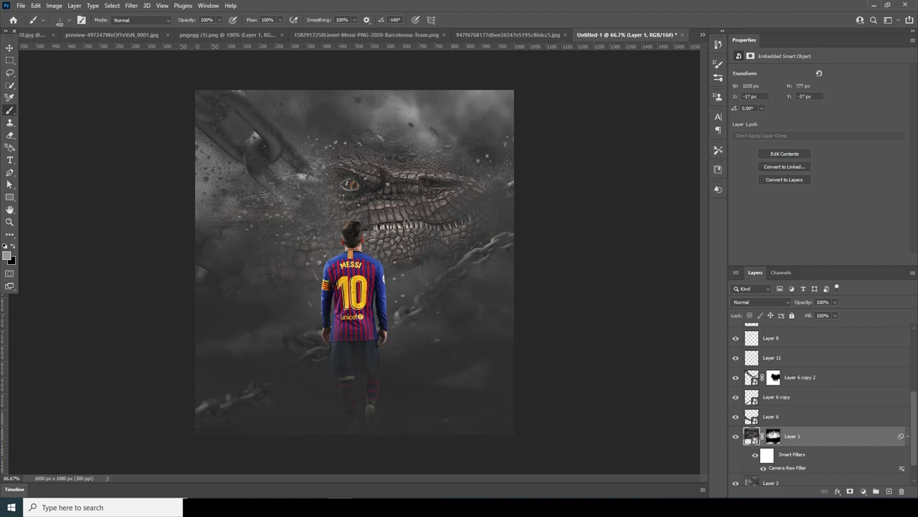
# Open the Messi layer in the Camera Raw Filter and set Clarity +54, Texture +55, Highlights -93, Shadows +40 and Vibrance -84
pyautogui.moveTo(915, 426); pyautogui.dragTo(914, 362)
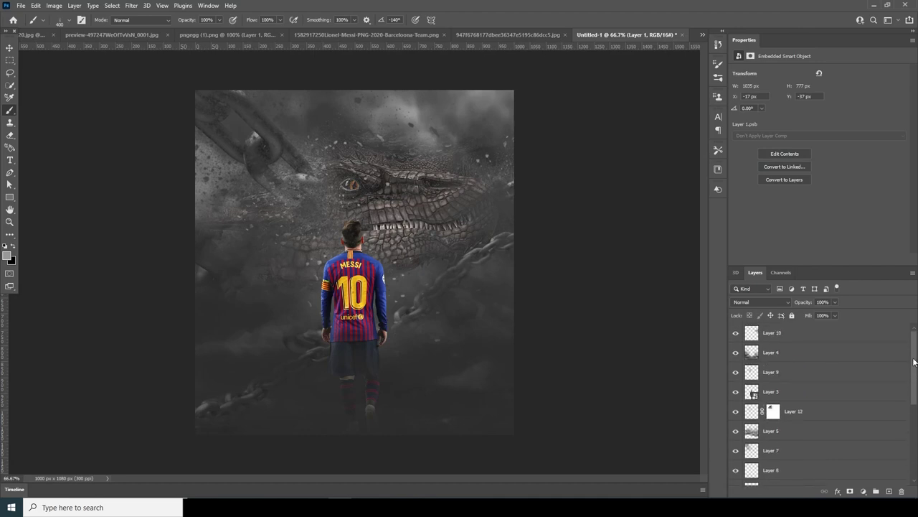
pyautogui.click(749, 394)
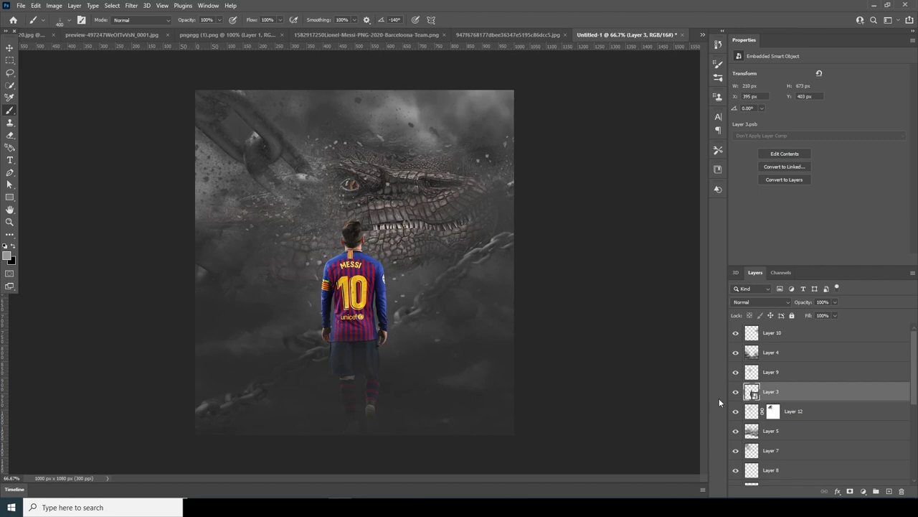
pyautogui.click(132, 7)
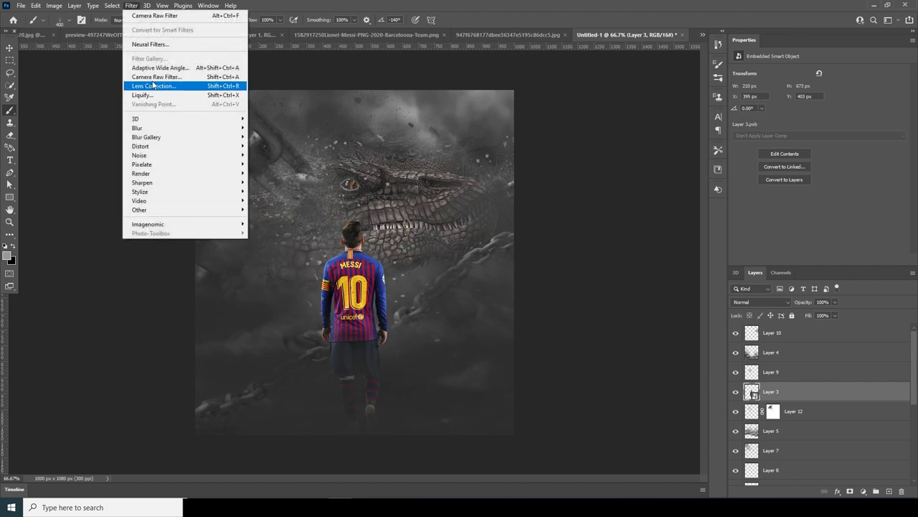
pyautogui.click(154, 77)
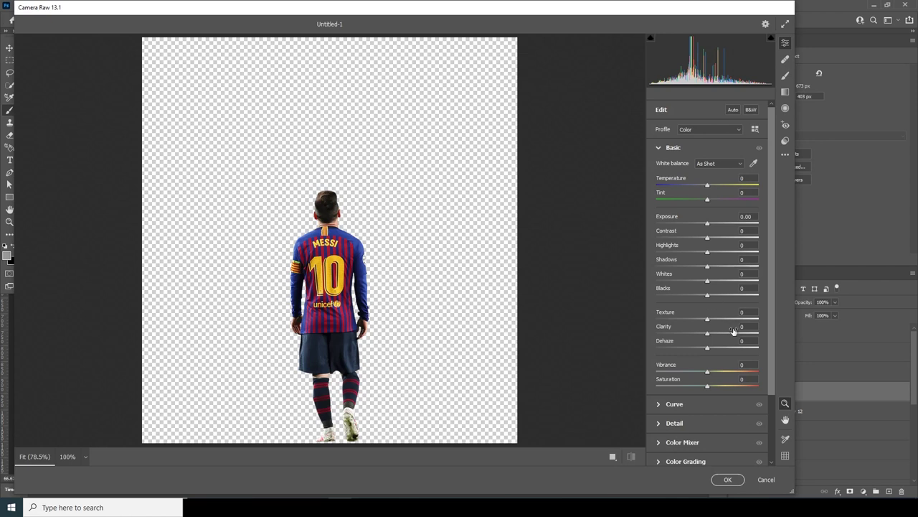
pyautogui.click(735, 333)
pyautogui.click(736, 320)
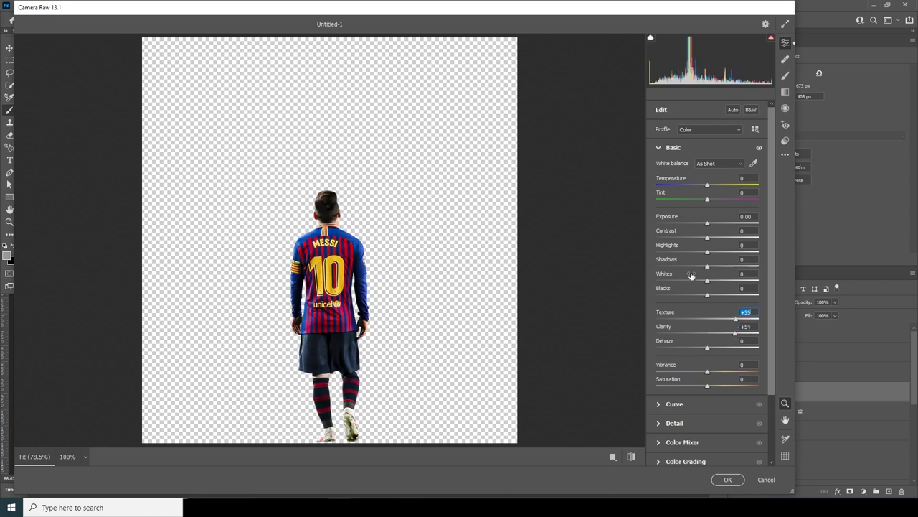
pyautogui.click(660, 254)
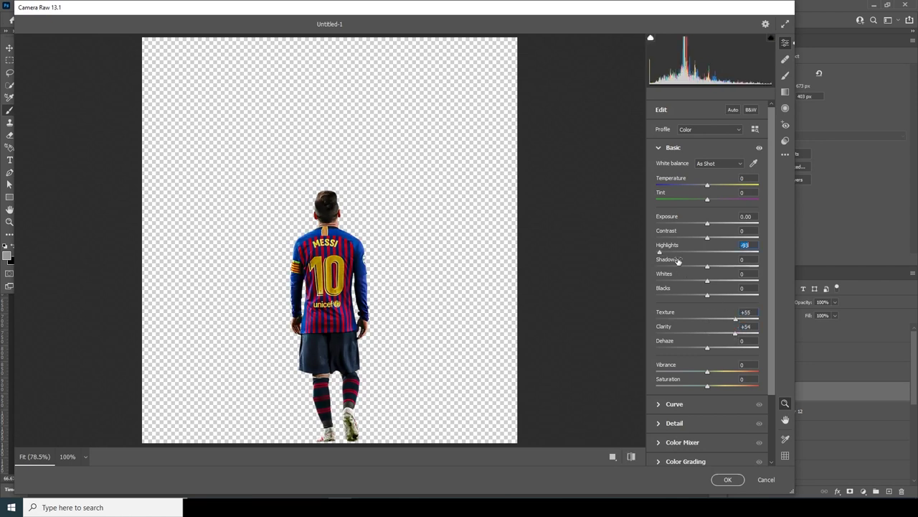
pyautogui.click(726, 266)
pyautogui.click(664, 371)
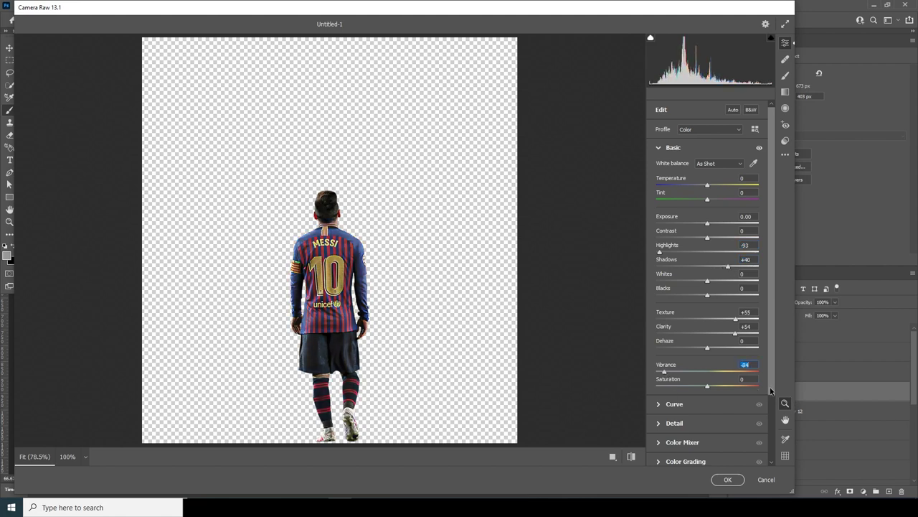
# Set the Messi cutout's Camera Raw detail values to Noise Reduction 70, Color Noise Reduction 51 and Sharpening 43
pyautogui.scroll(-2, 772, 390)
pyautogui.click(659, 364)
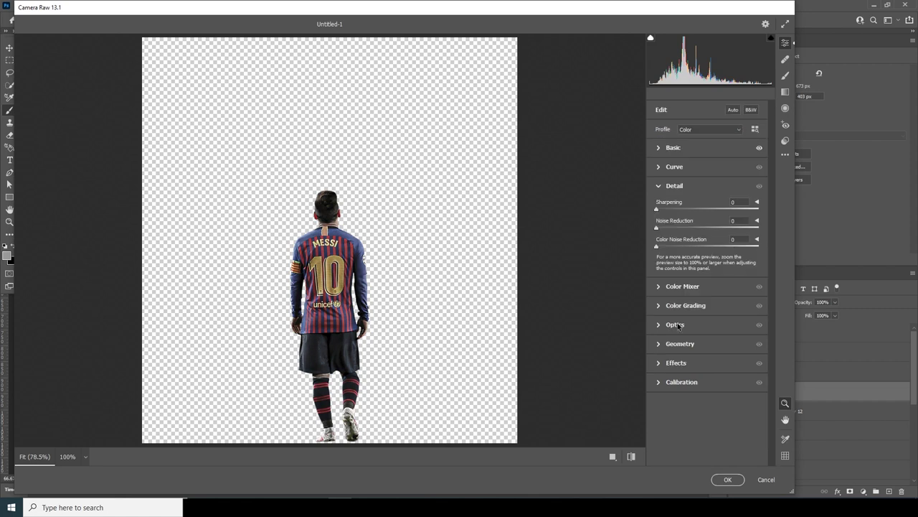
pyautogui.click(714, 229)
pyautogui.click(730, 228)
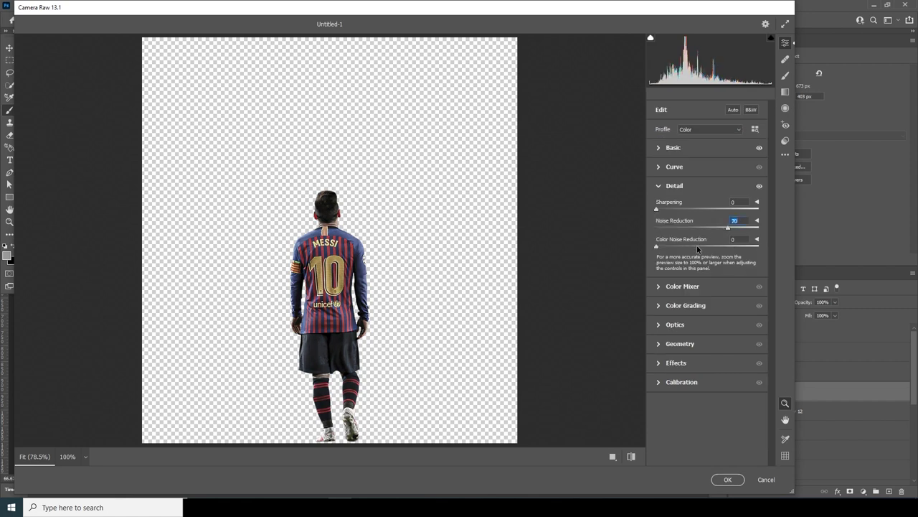
pyautogui.click(709, 248)
pyautogui.click(681, 210)
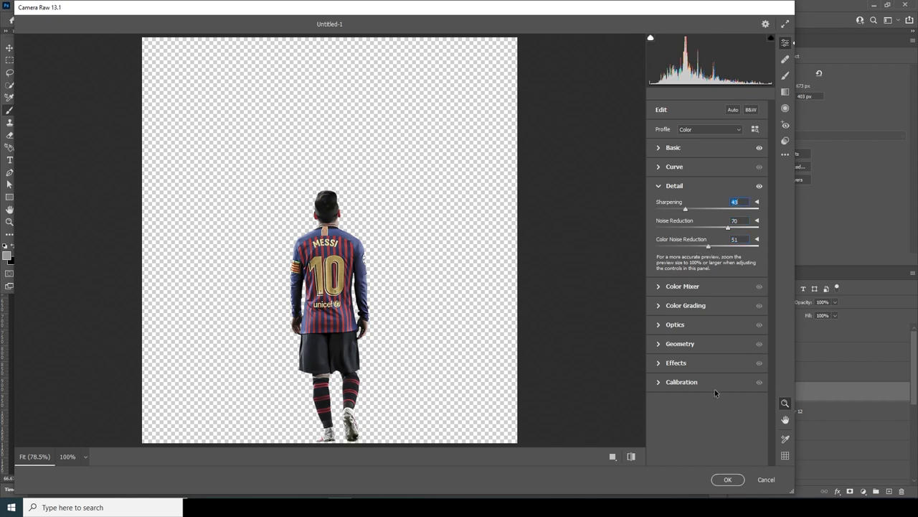
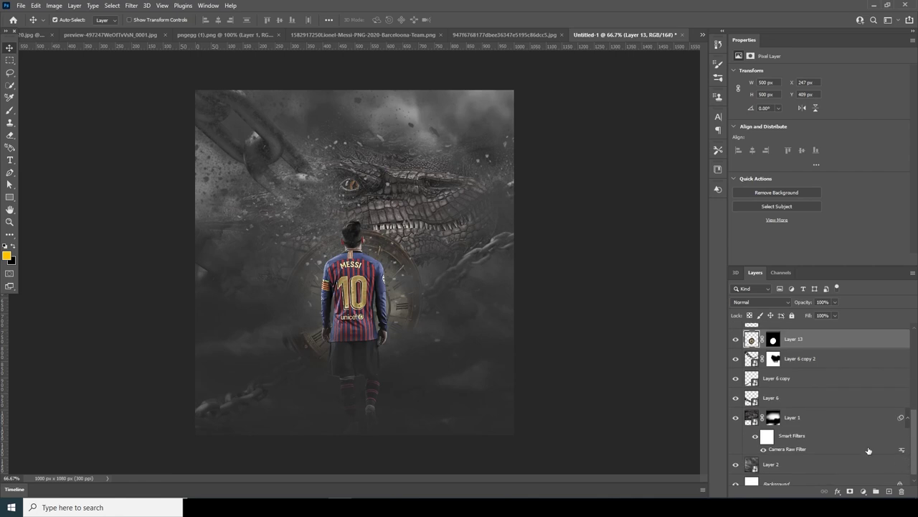
# Move the masked clock layer directly above the dragon layer and enlarge it to about 813 × 814 px behind Messi
pyautogui.moveTo(751, 344); pyautogui.dragTo(755, 402)
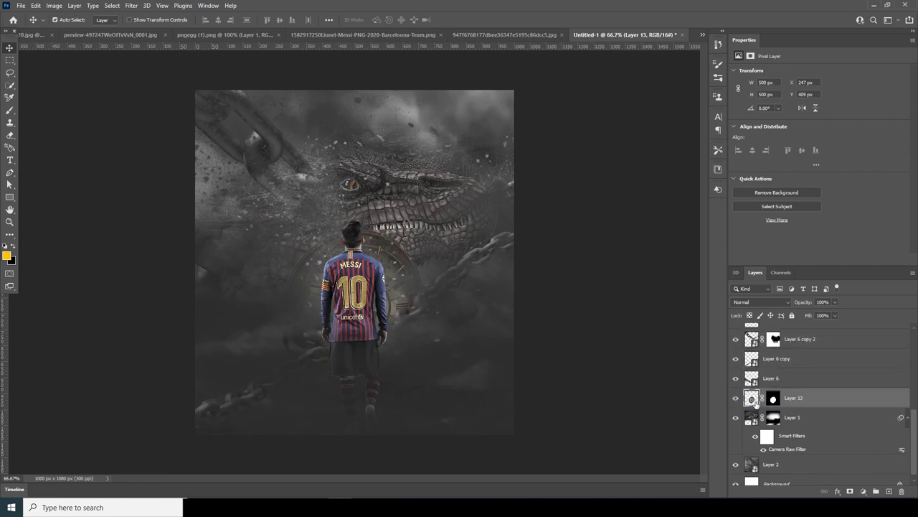
pyautogui.hotkey('ctrl', 't')
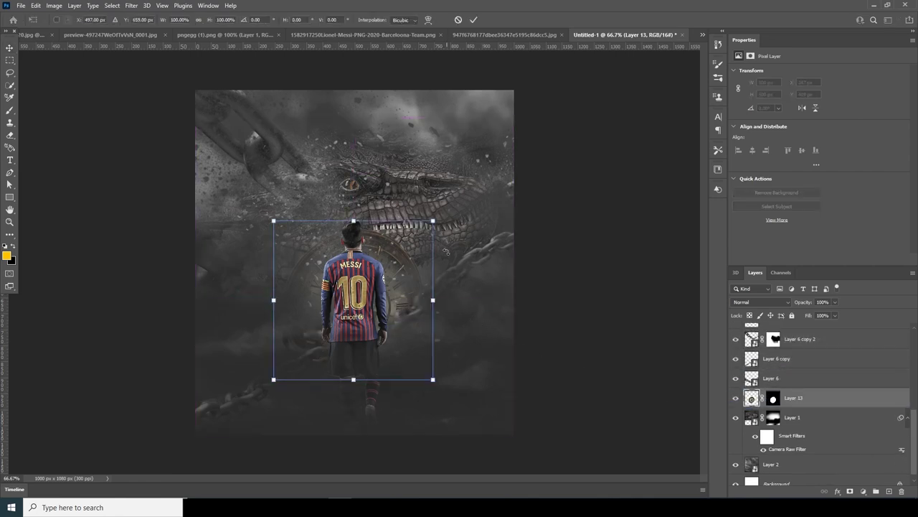
pyautogui.moveTo(437, 222); pyautogui.dragTo(425, 148)
pyautogui.moveTo(393, 249); pyautogui.dragTo(384, 253)
pyautogui.press('Return')
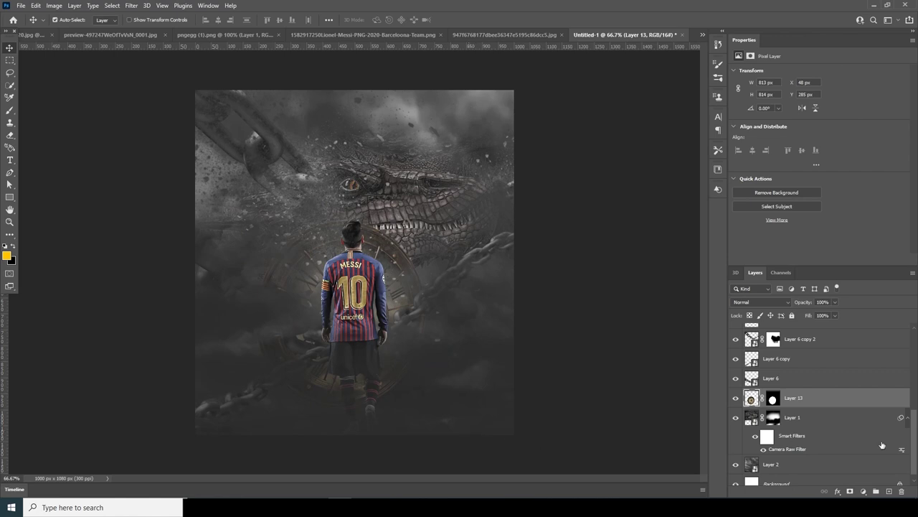
# Add a Color Lookup adjustment layer above all layers and load the 3D LUT file WindyCine LUT.cube
pyautogui.moveTo(913, 452); pyautogui.dragTo(912, 366)
pyautogui.click(893, 334)
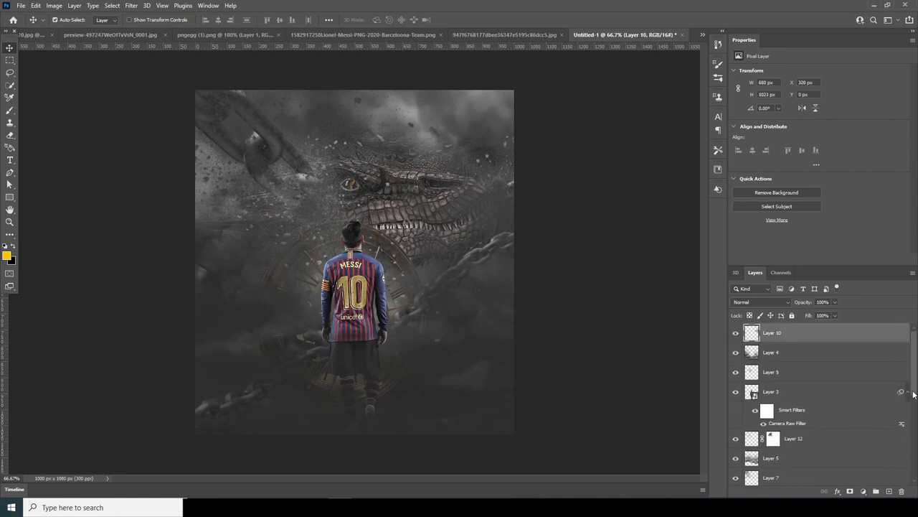
pyautogui.click(863, 491)
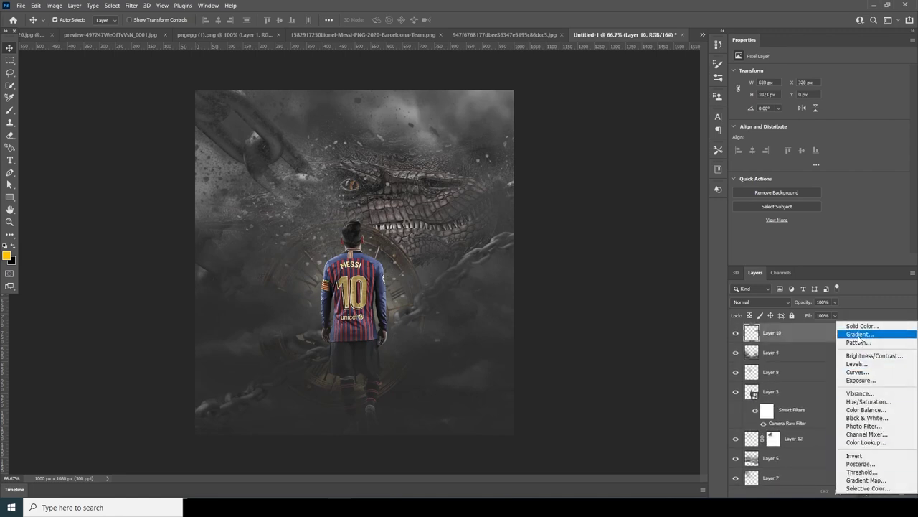
pyautogui.click(863, 442)
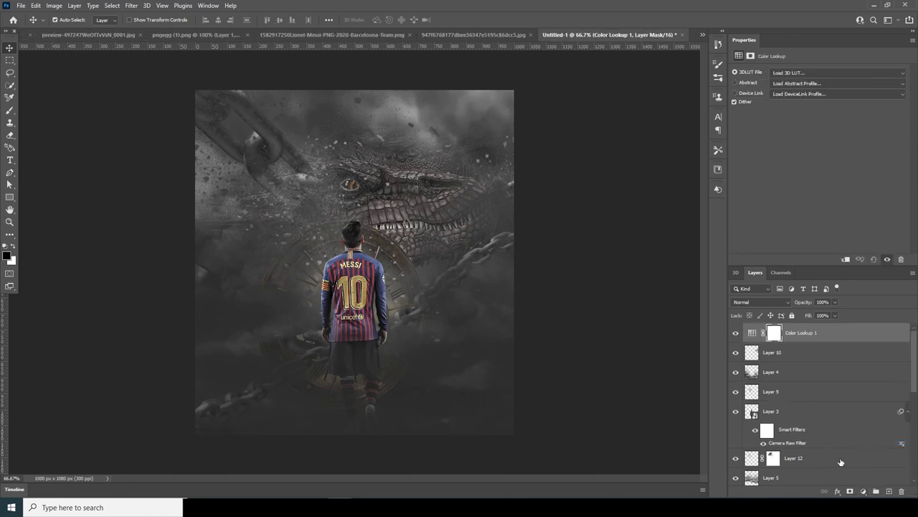
pyautogui.click(804, 74)
pyautogui.click(801, 79)
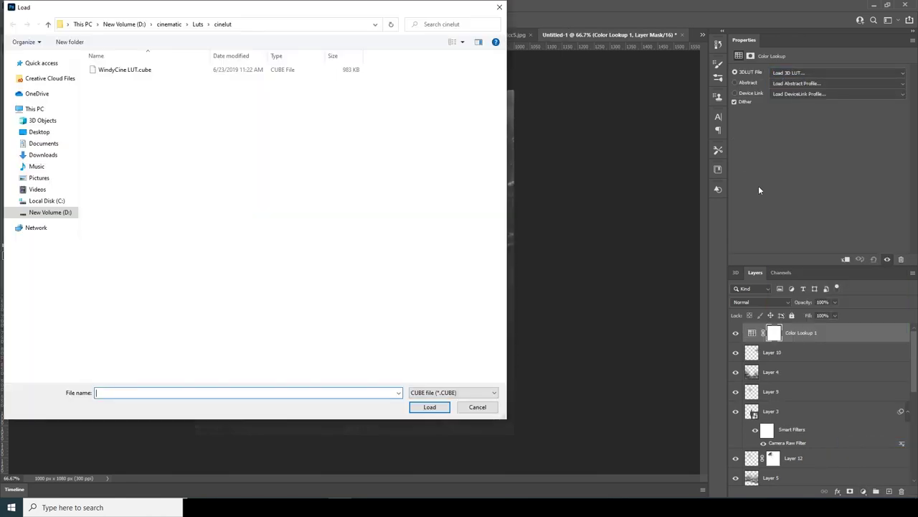
pyautogui.moveTo(180, 6); pyautogui.dragTo(208, 74)
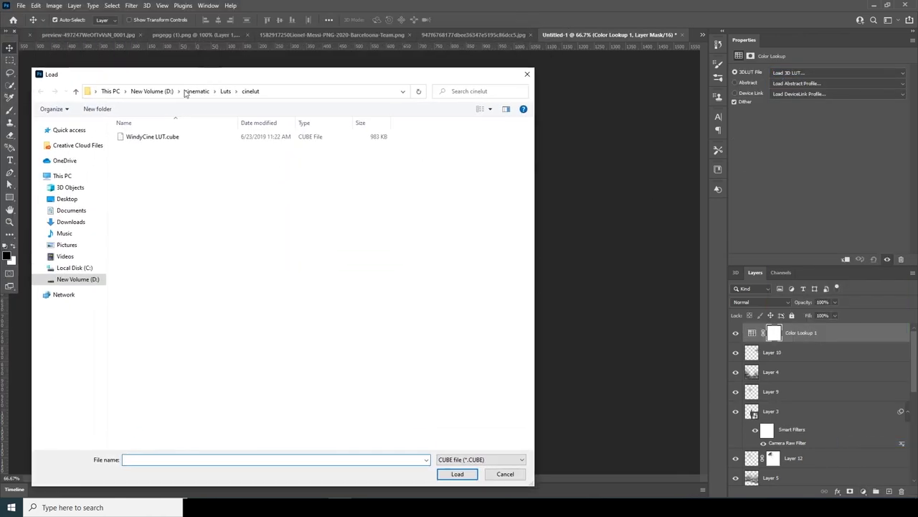
pyautogui.click(156, 136)
pyautogui.click(457, 473)
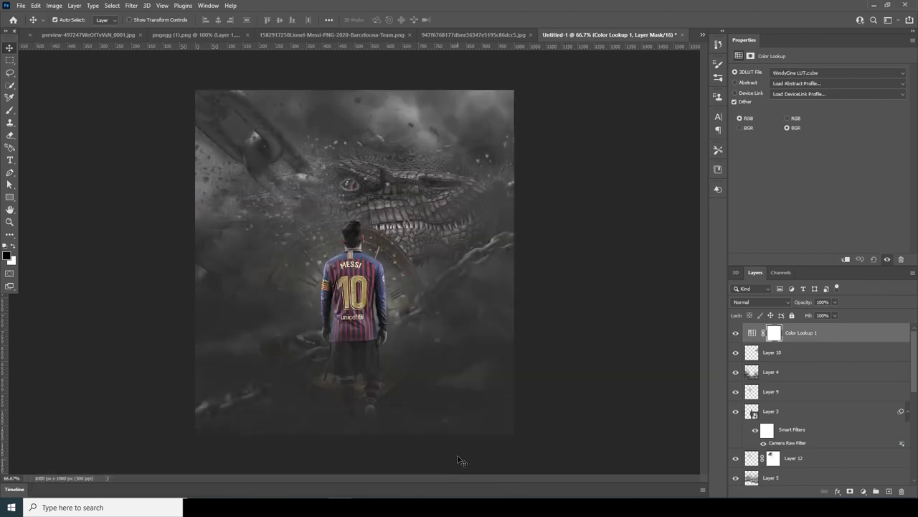
# Add a Color Balance adjustment layer with midtones at Cyan–Red +34, Magenta–Green +30 and Yellow–Blue +30
pyautogui.click(863, 491)
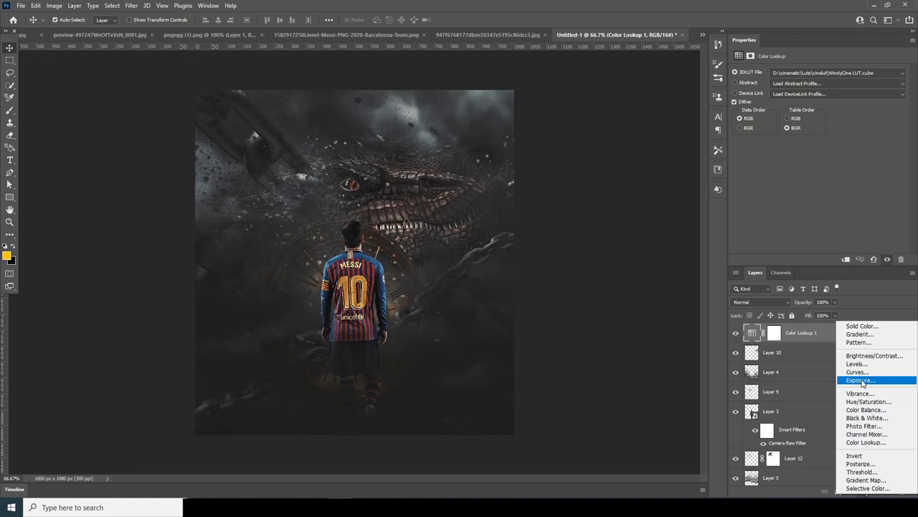
pyautogui.click(864, 409)
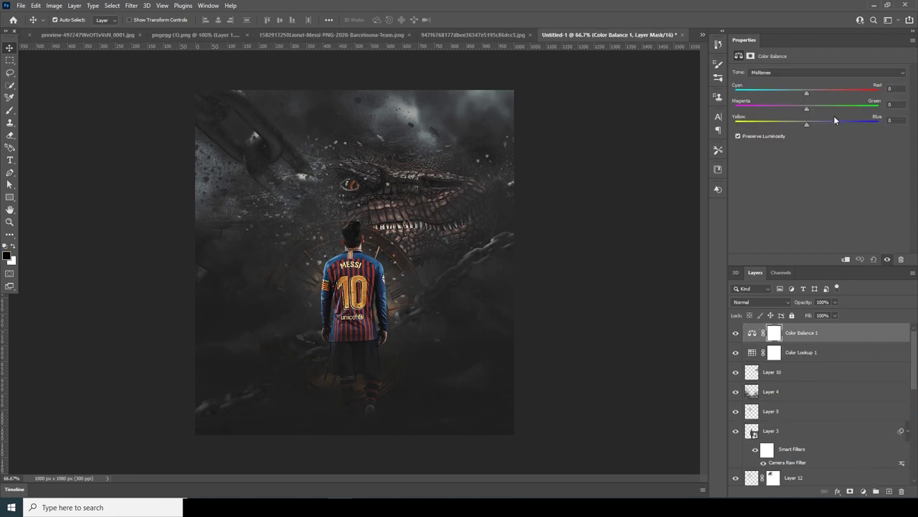
pyautogui.click(830, 92)
pyautogui.moveTo(818, 110); pyautogui.dragTo(826, 113)
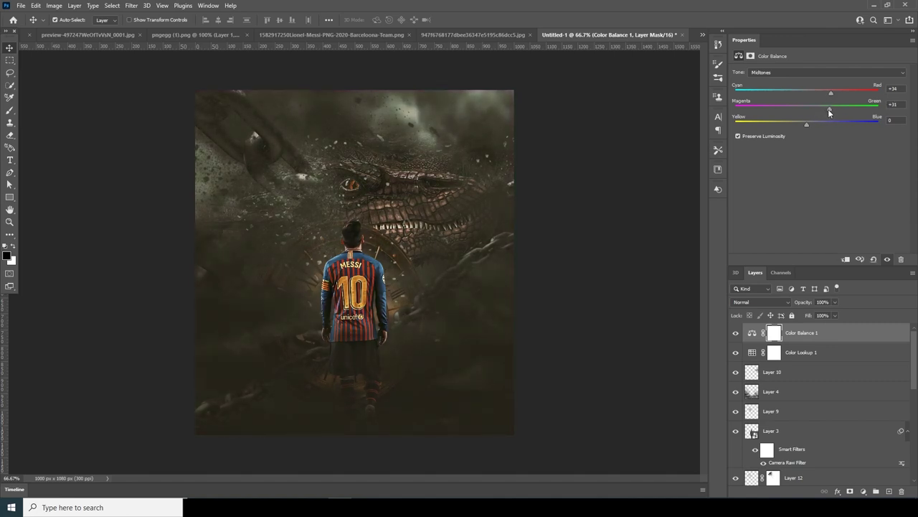
pyautogui.moveTo(795, 124); pyautogui.dragTo(825, 125)
pyautogui.click(750, 334)
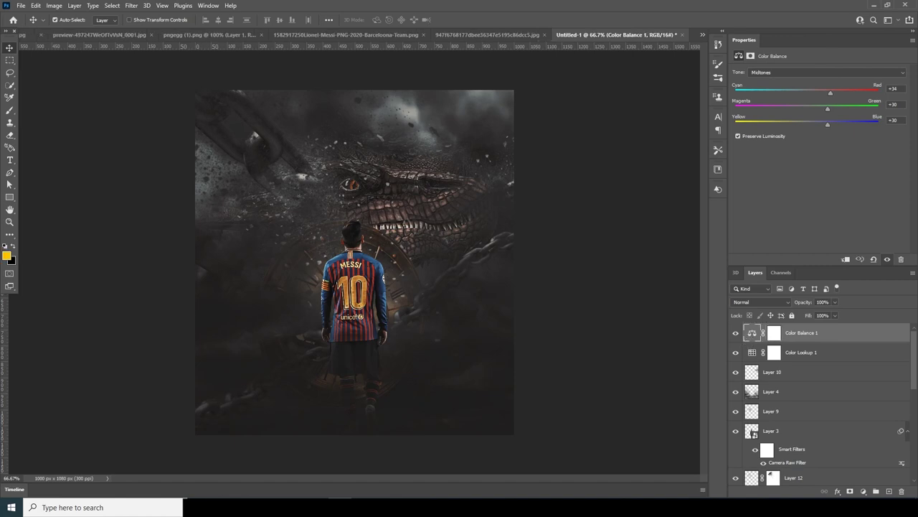
# Create a new layer on top, fill it with 50% Gray and set its blend mode to Soft Light
pyautogui.click(889, 492)
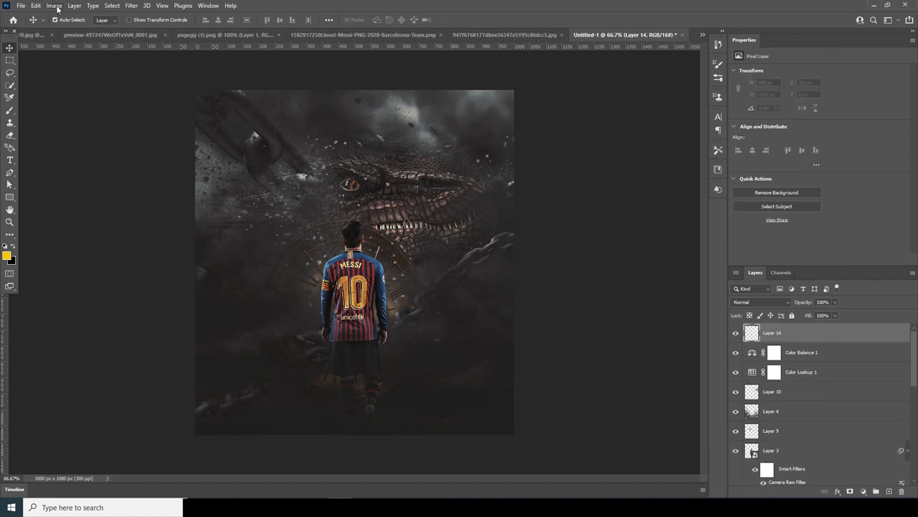
pyautogui.click(35, 6)
pyautogui.click(42, 151)
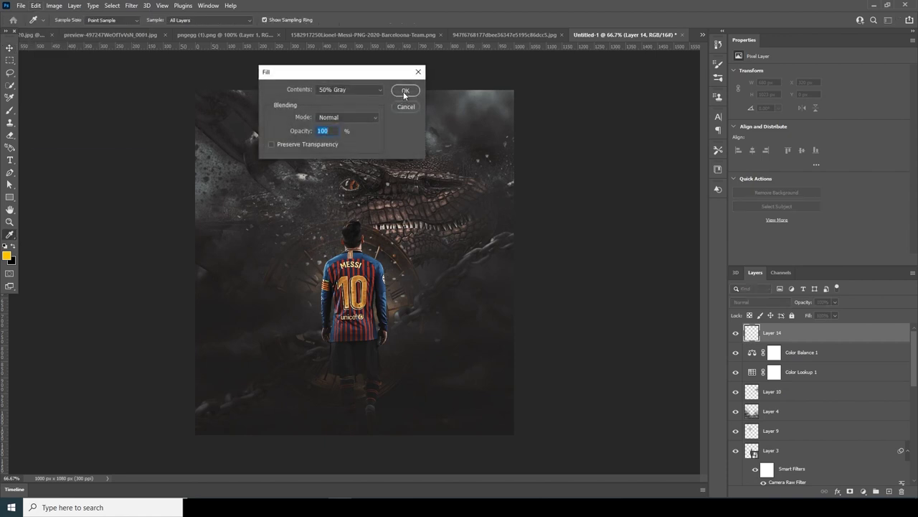
pyautogui.click(404, 92)
pyautogui.click(757, 302)
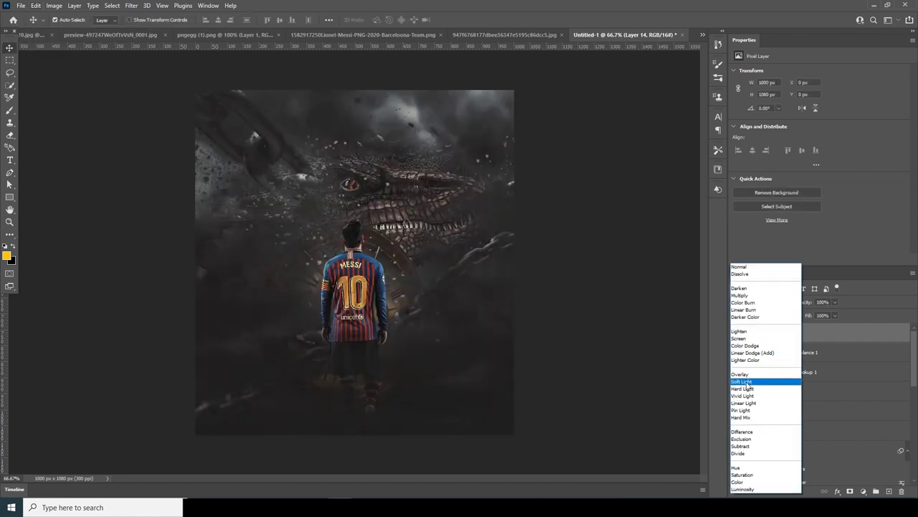
pyautogui.click(743, 382)
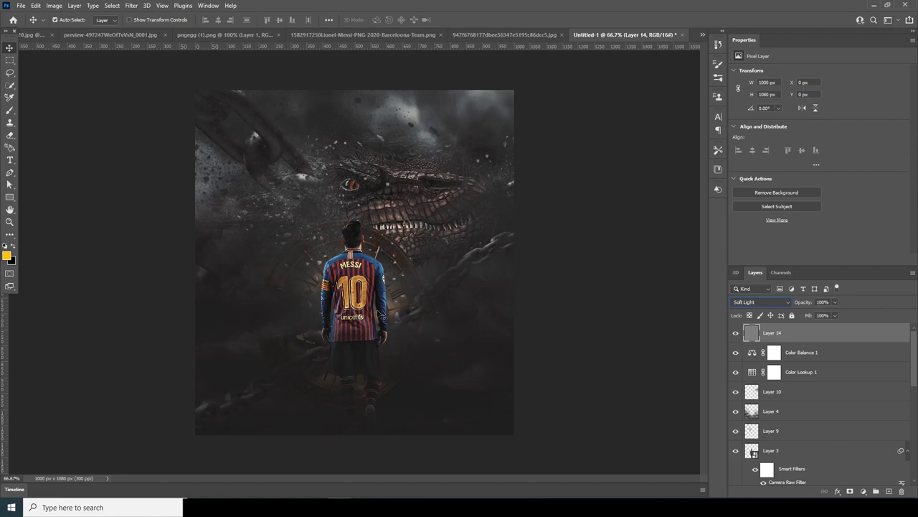
# Darken the broken chain and nearby areas on the gray layer with the Burn tool and a soft 175 px brush
pyautogui.click(9, 234)
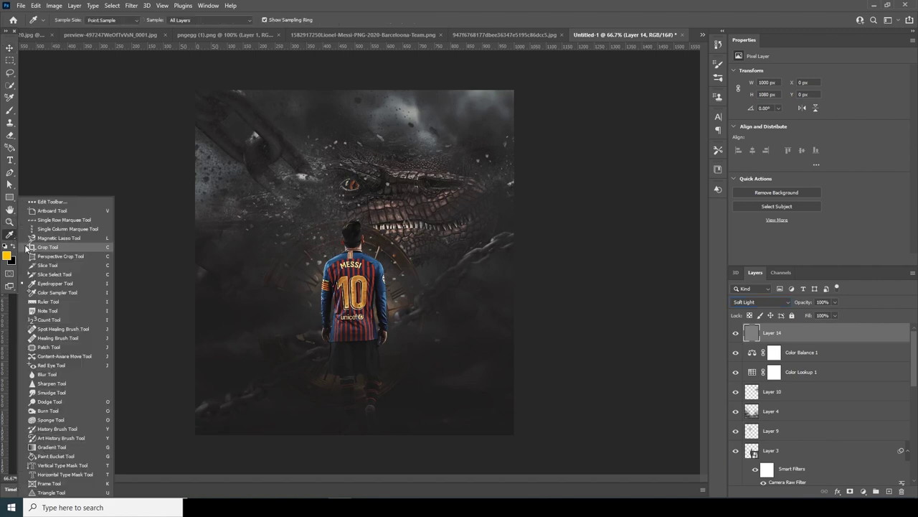
pyautogui.click(49, 411)
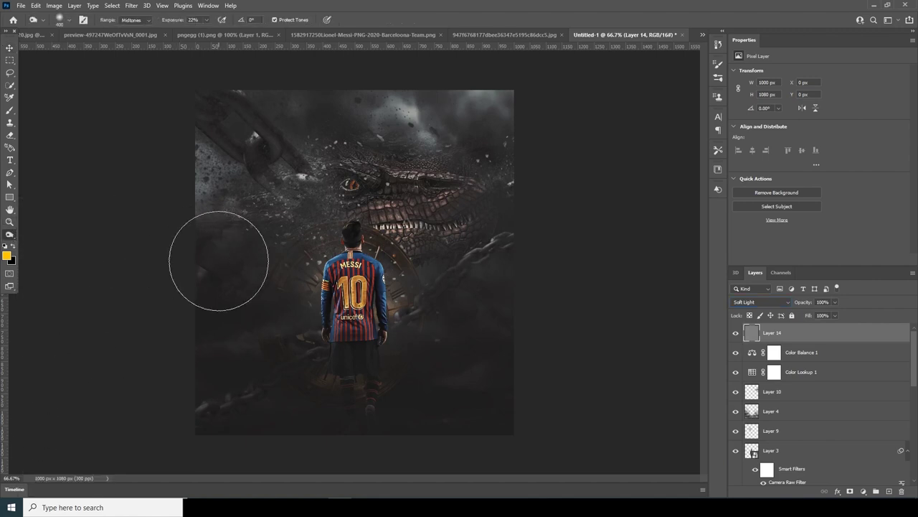
pyautogui.press('[')
pyautogui.press('[')
pyautogui.press('[')
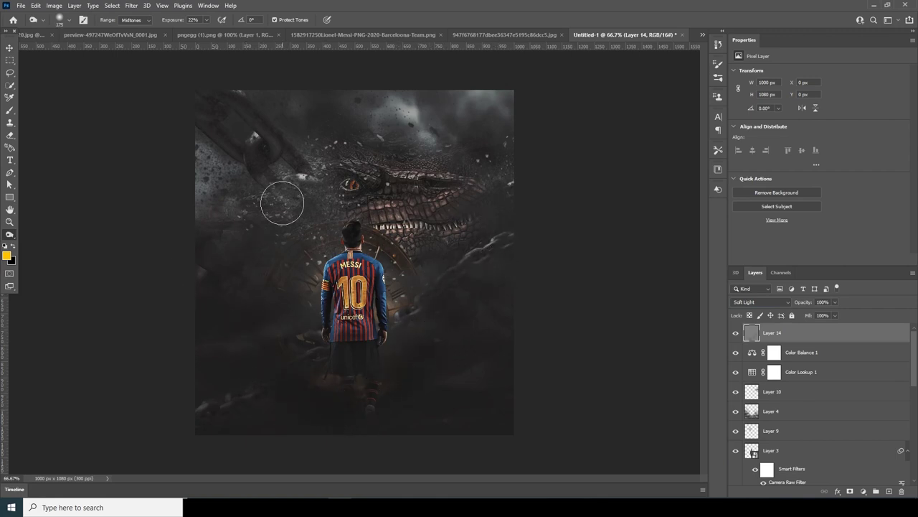
pyautogui.moveTo(311, 179)
pyautogui.mouseDown()
pyautogui.moveTo(267, 154)
pyautogui.moveTo(264, 193)
pyautogui.moveTo(244, 163)
pyautogui.moveTo(266, 168)
pyautogui.mouseUp()
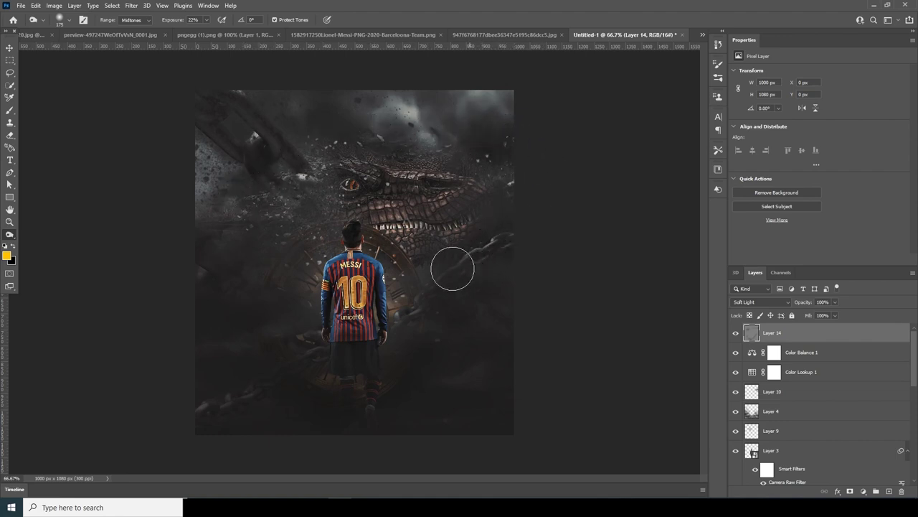
pyautogui.click(70, 22)
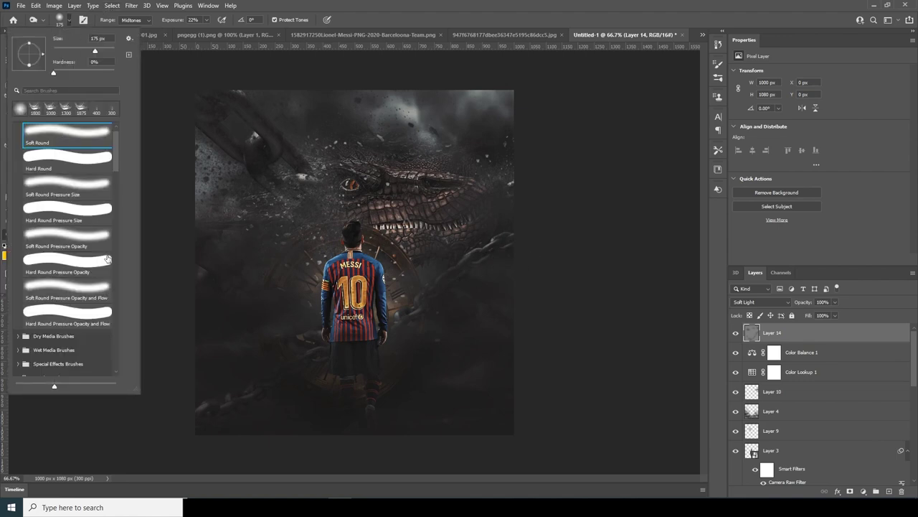
pyautogui.click(456, 4)
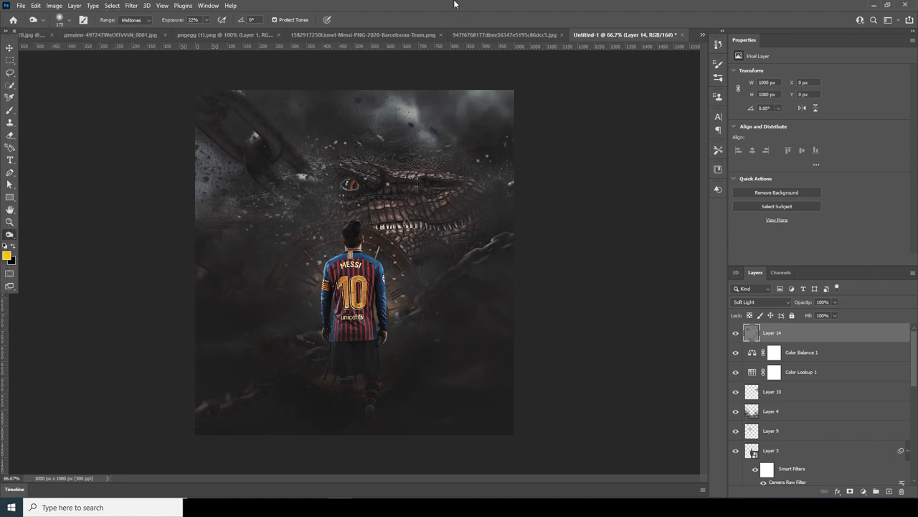
# Lighten the dragon's eye and snout on the gray layer with the Dodge tool
pyautogui.click(14, 240)
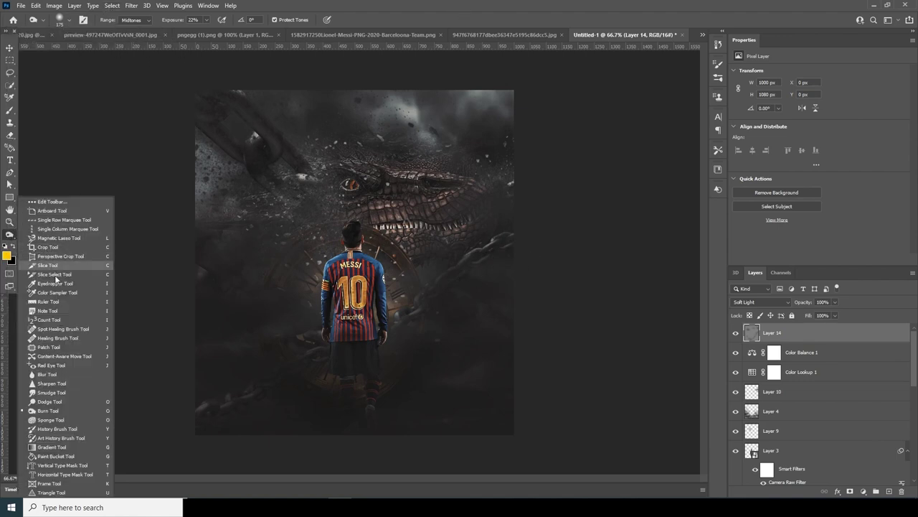
pyautogui.click(48, 401)
pyautogui.moveTo(348, 186); pyautogui.dragTo(355, 191)
pyautogui.moveTo(448, 216)
pyautogui.mouseDown()
pyautogui.moveTo(429, 229)
pyautogui.moveTo(474, 212)
pyautogui.mouseUp()
# Brighten the clock's edges around Messi with Dodge strokes, varying the brush size between about 100 and 125 px
pyautogui.press('[')
pyautogui.press('[')
pyautogui.moveTo(384, 256)
pyautogui.mouseDown()
pyautogui.moveTo(404, 274)
pyautogui.moveTo(358, 232)
pyautogui.moveTo(385, 302)
pyautogui.moveTo(392, 293)
pyautogui.moveTo(395, 312)
pyautogui.moveTo(418, 267)
pyautogui.moveTo(392, 241)
pyautogui.moveTo(407, 299)
pyautogui.moveTo(427, 313)
pyautogui.moveTo(455, 272)
pyautogui.moveTo(504, 253)
pyautogui.moveTo(417, 296)
pyautogui.mouseUp()
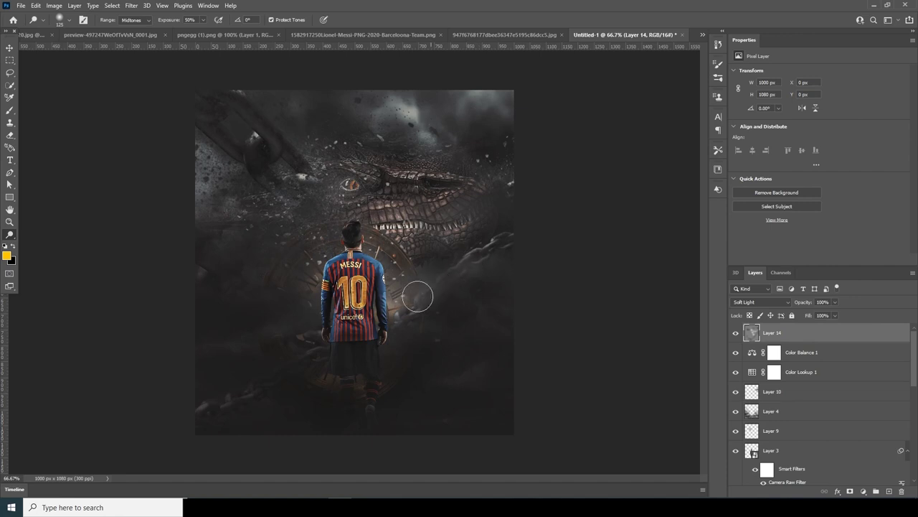
pyautogui.moveTo(323, 227); pyautogui.dragTo(287, 248)
pyautogui.press('[')
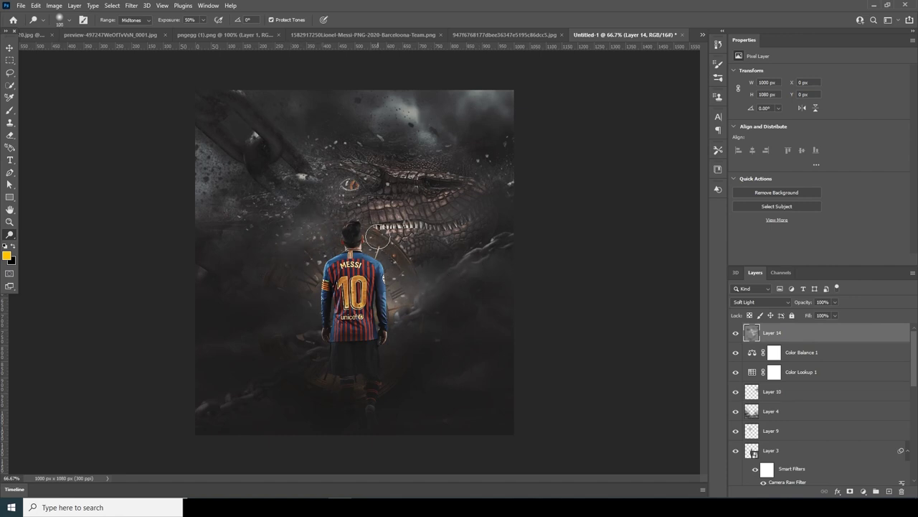
pyautogui.moveTo(416, 289)
pyautogui.mouseDown()
pyautogui.moveTo(404, 314)
pyautogui.moveTo(387, 312)
pyautogui.mouseUp()
pyautogui.press(']')
pyautogui.press(']')
pyautogui.moveTo(383, 251); pyautogui.dragTo(412, 304)
pyautogui.press('[')
pyautogui.press('[')
pyautogui.moveTo(393, 236); pyautogui.dragTo(417, 269)
# Add an empty layer directly above the dragon layer, beneath the clock layer
pyautogui.moveTo(915, 385); pyautogui.dragTo(908, 452)
pyautogui.click(751, 442)
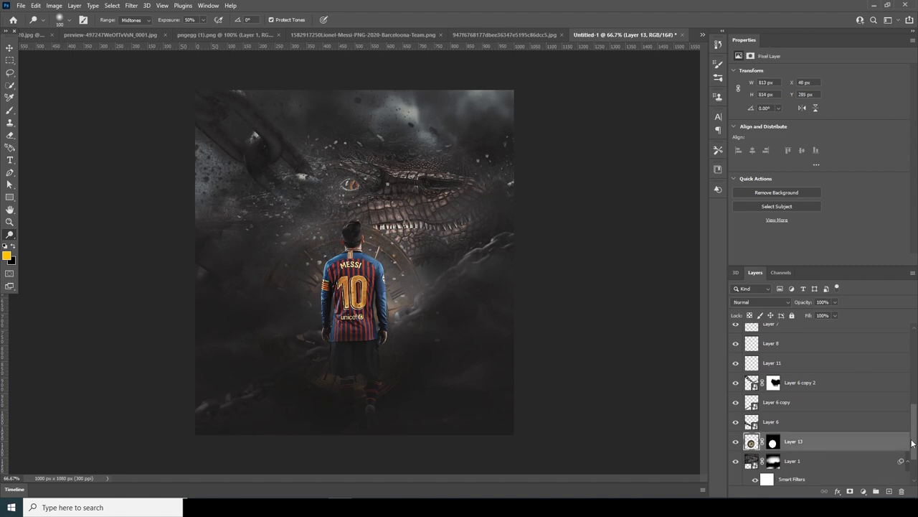
pyautogui.scroll(-2, 743, 431)
pyautogui.click(751, 421)
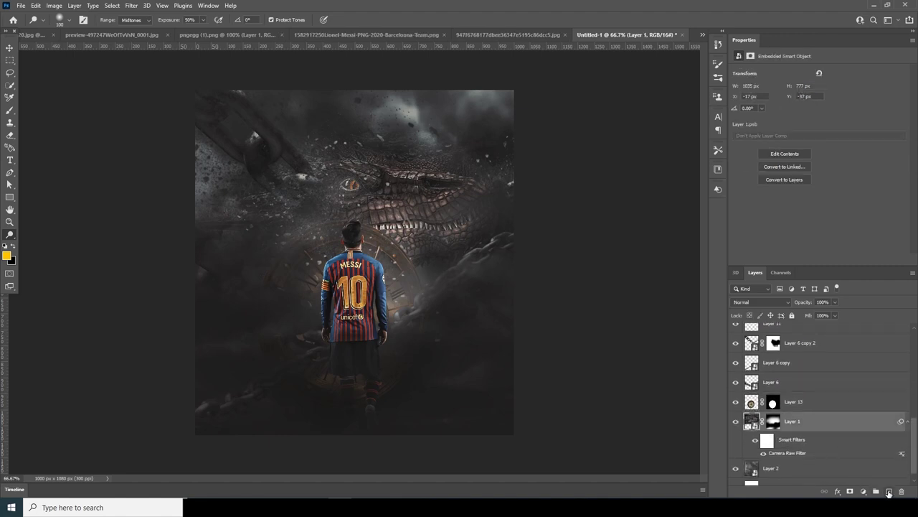
pyautogui.click(889, 490)
# Paint bright orange smoke over the dragon's face and both sides of the scene with the textured smoke brush at 1200 px
pyautogui.press('b')
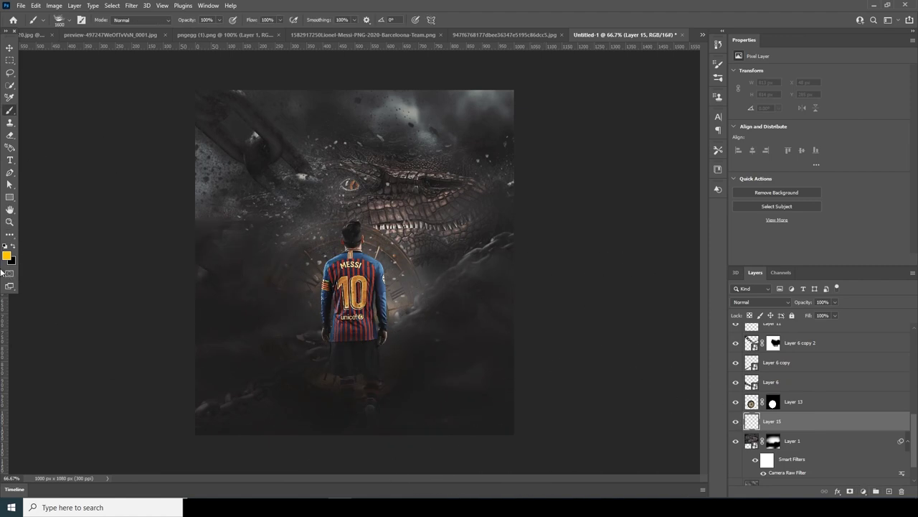
pyautogui.click(7, 255)
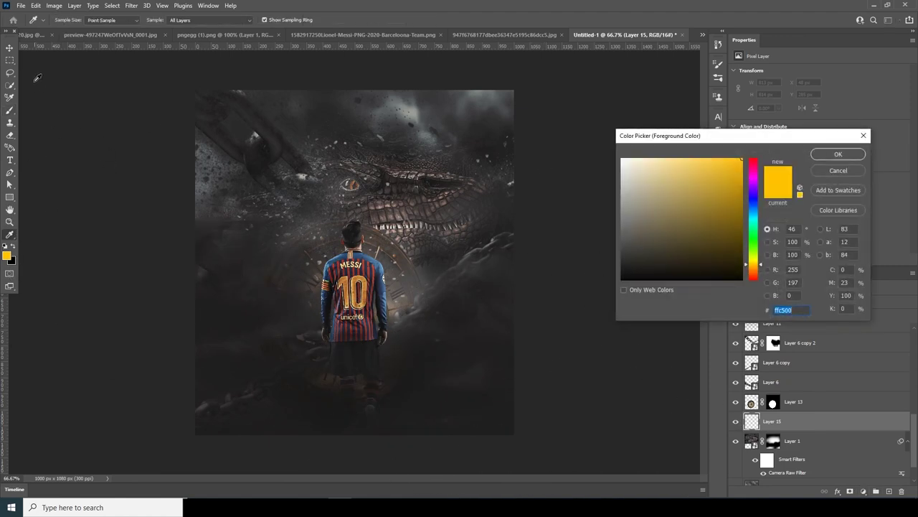
pyautogui.click(832, 170)
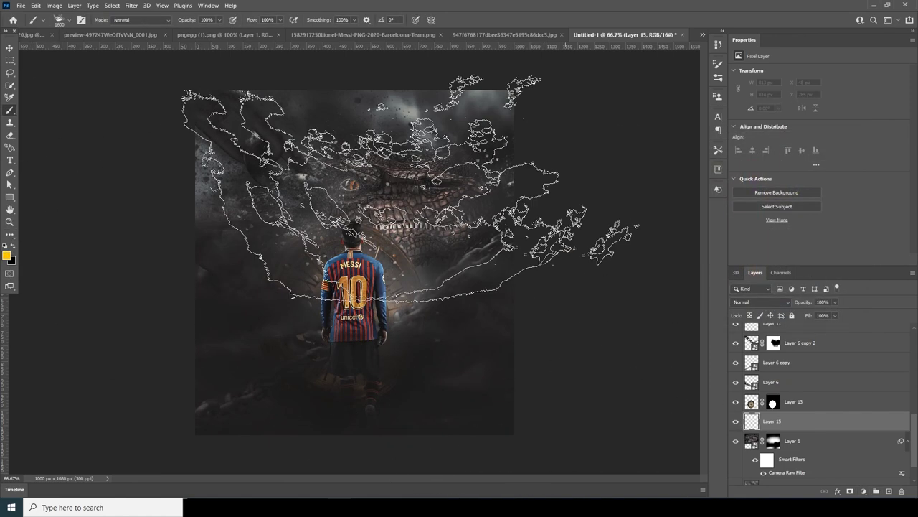
pyautogui.click(8, 256)
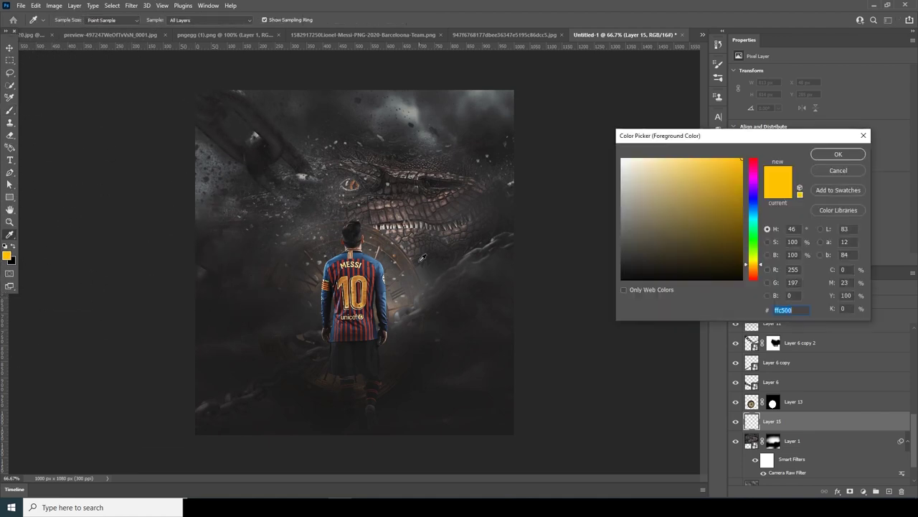
pyautogui.click(353, 292)
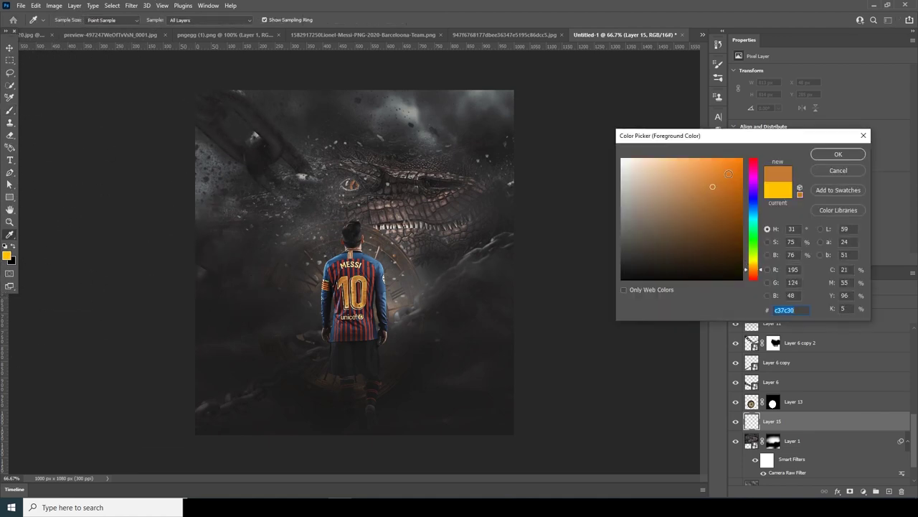
pyautogui.click(838, 154)
pyautogui.moveTo(300, 272)
pyautogui.mouseDown()
pyautogui.moveTo(114, 284)
pyautogui.moveTo(226, 287)
pyautogui.moveTo(381, 252)
pyautogui.moveTo(369, 287)
pyautogui.moveTo(113, 410)
pyautogui.mouseUp()
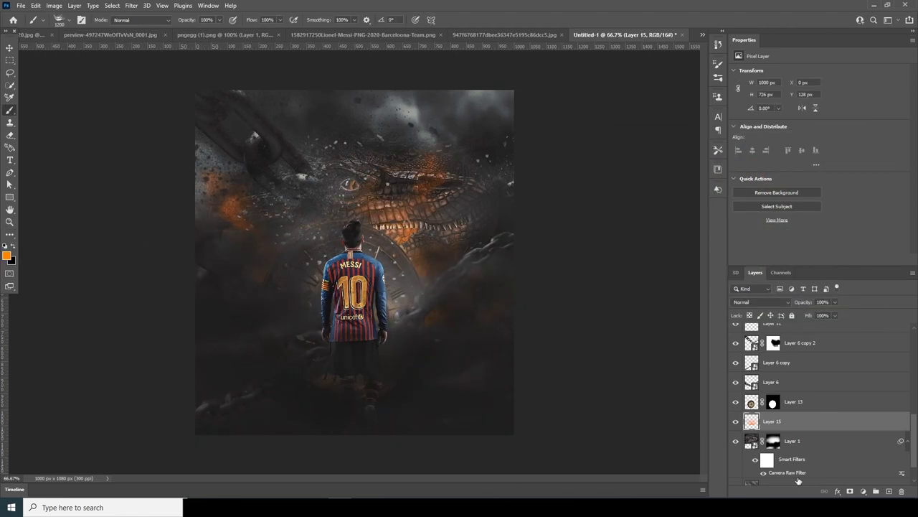
pyautogui.moveTo(359, 328); pyautogui.dragTo(217, 319)
# Add a Color Overlay in orange #ffa200 at 100% opacity to the smoke layer above the dragon
pyautogui.click(836, 492)
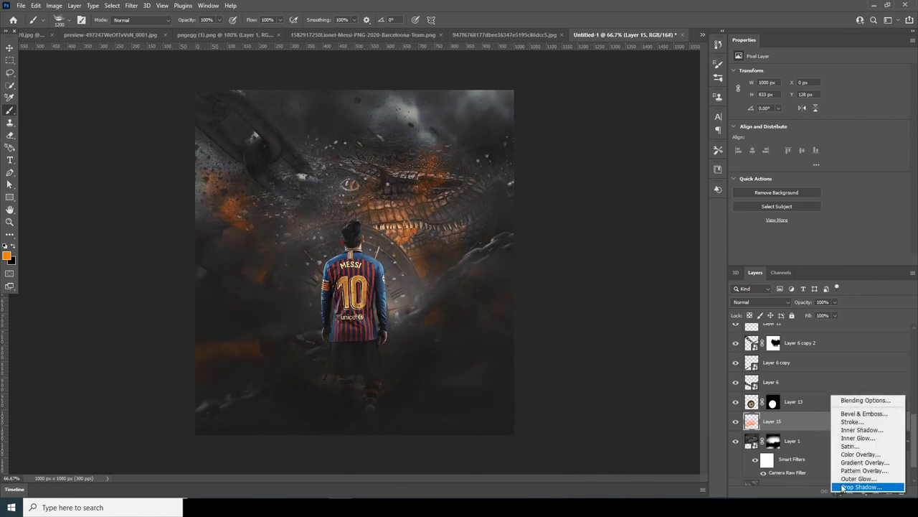
pyautogui.click(868, 454)
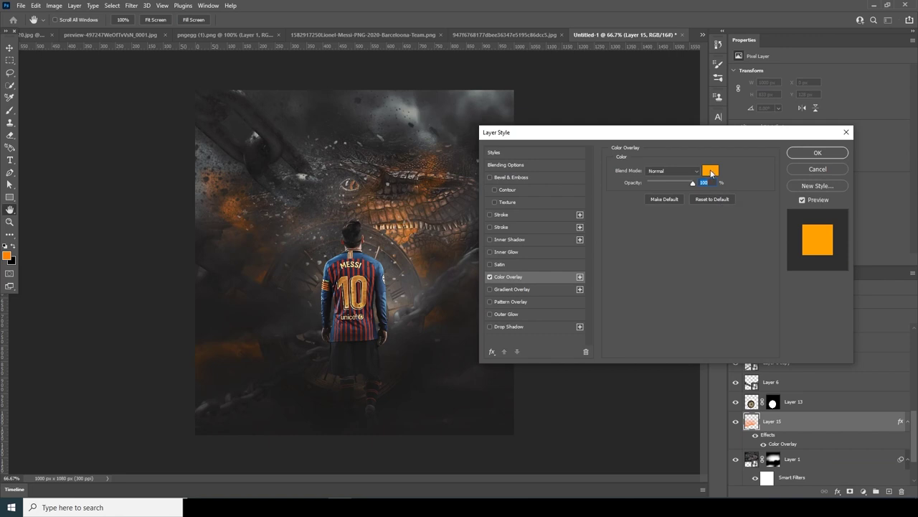
pyautogui.click(711, 172)
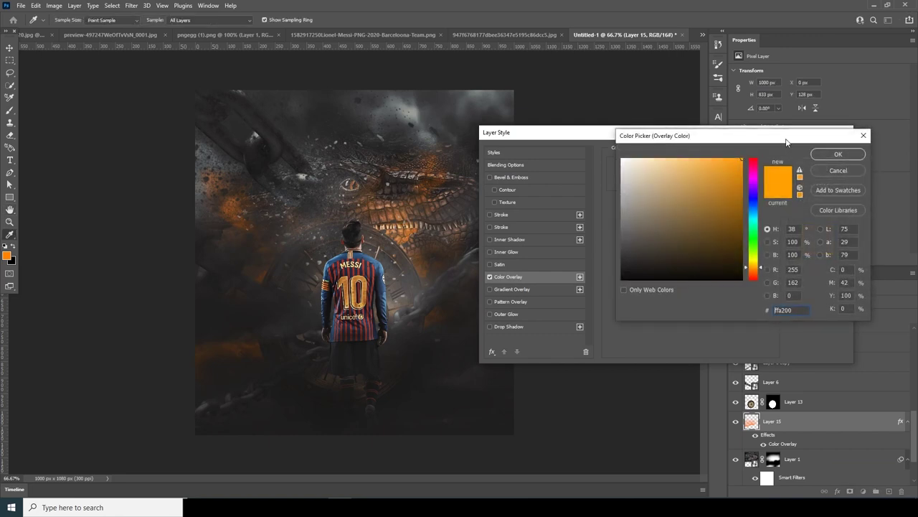
pyautogui.click(825, 157)
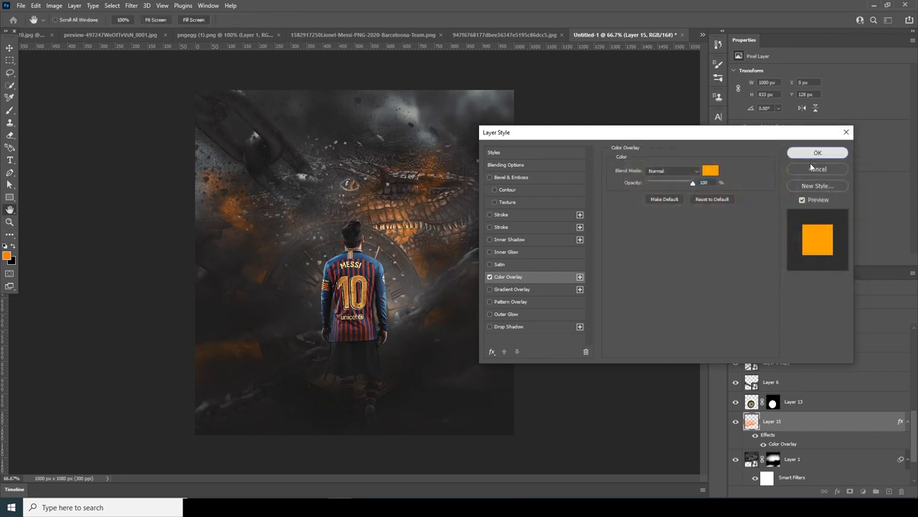
pyautogui.click(817, 153)
# Add an empty layer directly above Layer 10, beneath the Color Lookup adjustment
pyautogui.scroll(5, 910, 437)
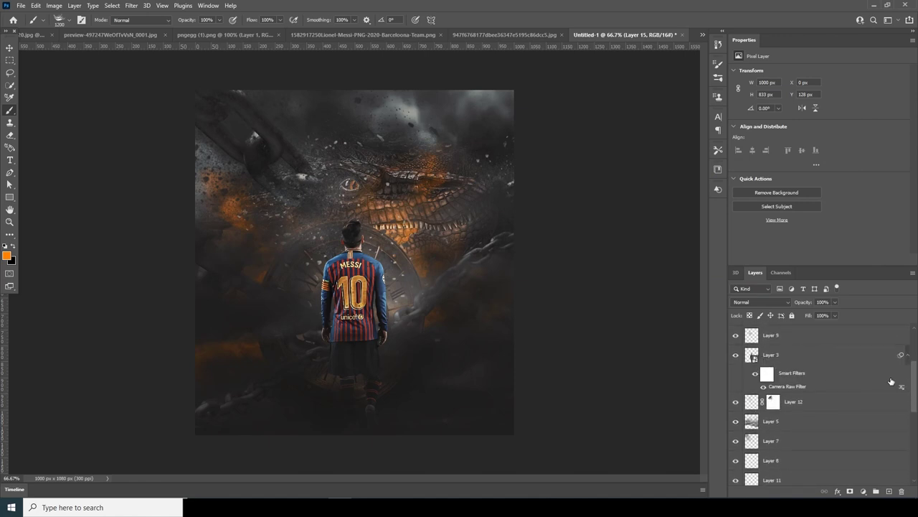
pyautogui.scroll(3, 914, 382)
pyautogui.click(752, 391)
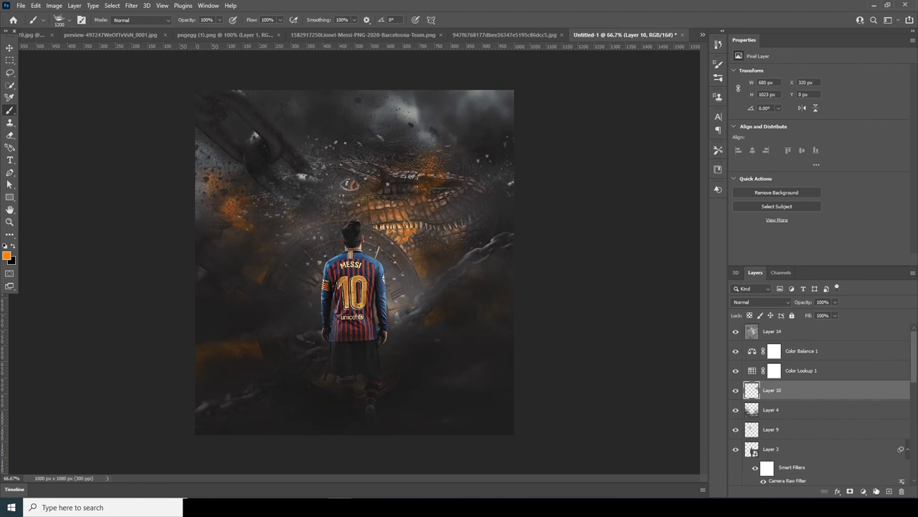
pyautogui.click(889, 492)
# Paint dense orange smoke across the lower part of the scene around Messi's legs with the smoke brush at about 1500 px
pyautogui.press(']')
pyautogui.press(']')
pyautogui.press(']')
pyautogui.press(']')
pyautogui.press(']')
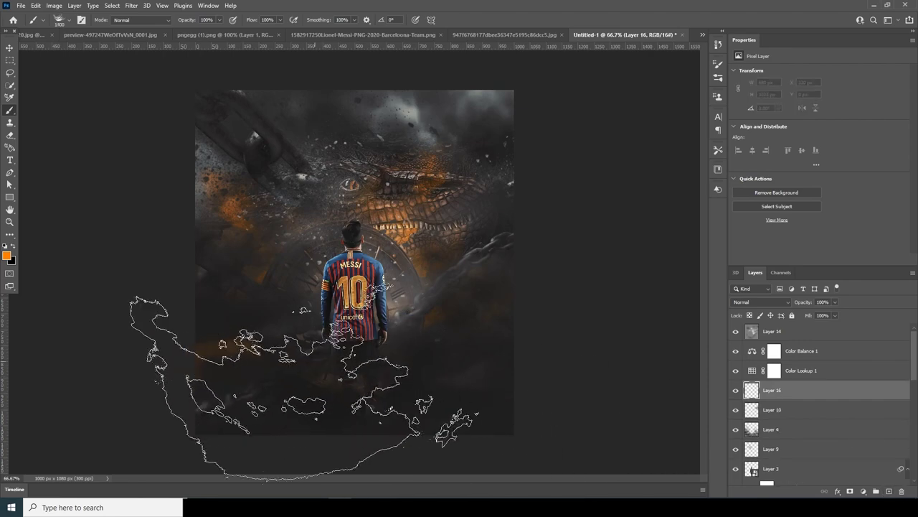
pyautogui.click(352, 381)
pyautogui.press('[')
pyautogui.press('[')
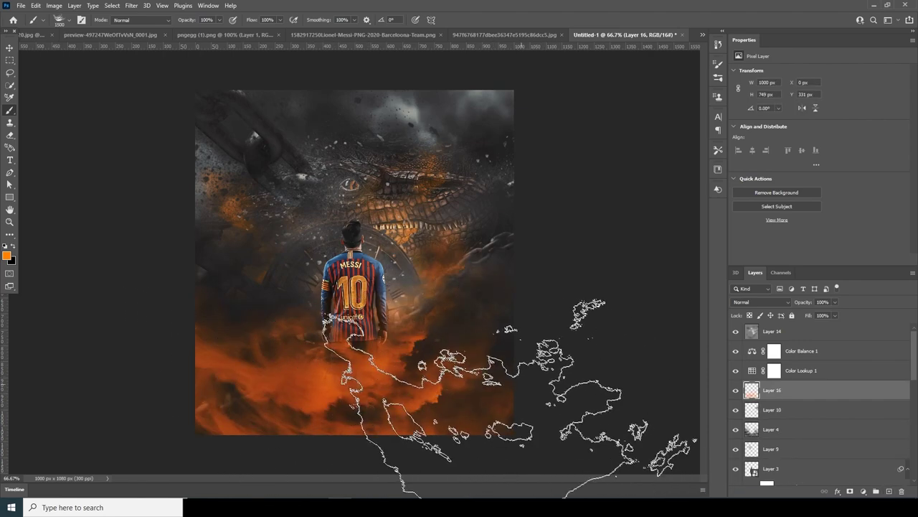
# Add a Color Overlay in Normal mode at 100% opacity to the lower smoke layer, shifting its hue to a slightly yellower orange
pyautogui.click(836, 492)
pyautogui.click(855, 456)
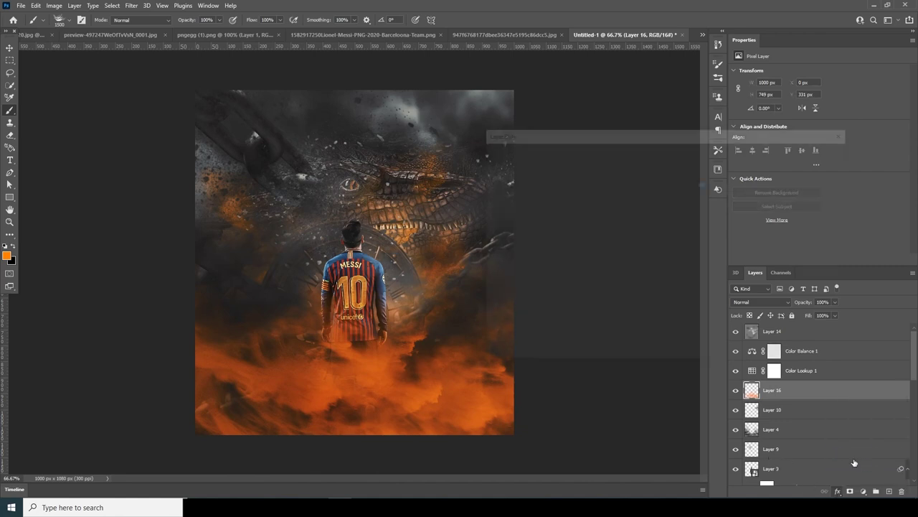
pyautogui.click(709, 172)
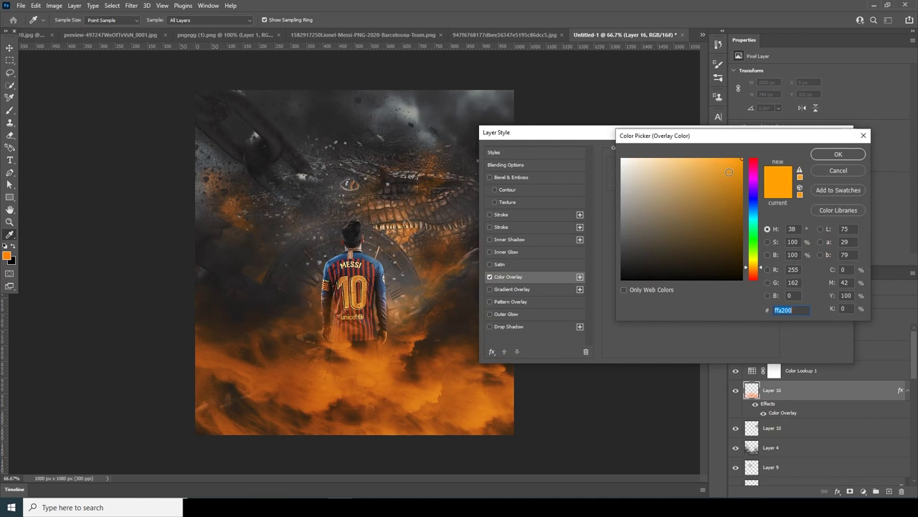
pyautogui.moveTo(759, 270); pyautogui.dragTo(762, 270)
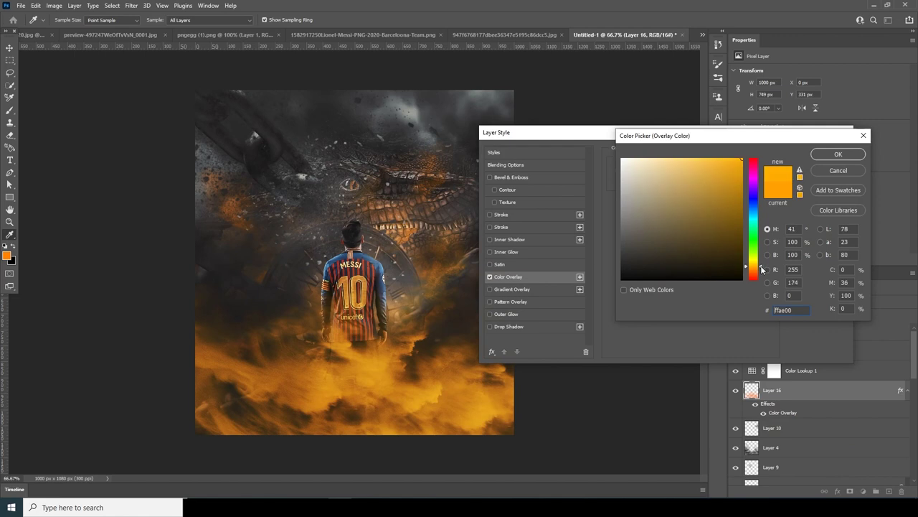
pyautogui.click(838, 153)
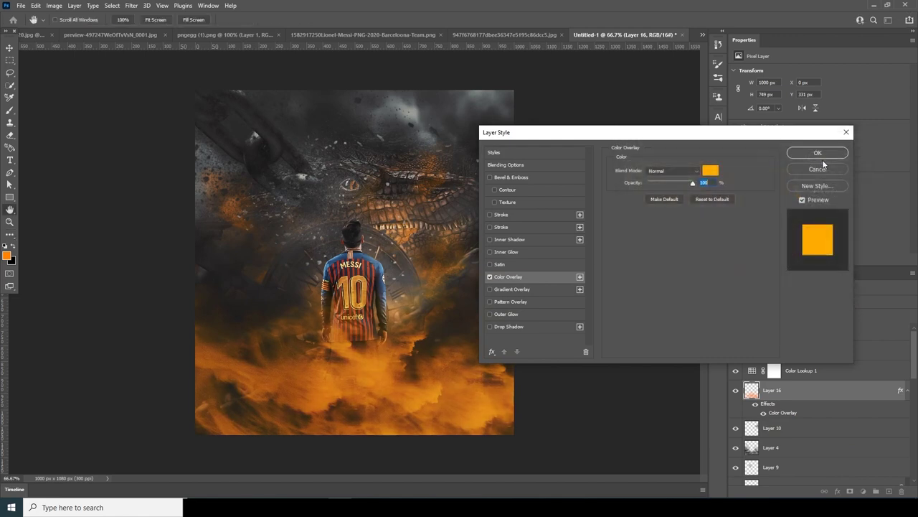
pyautogui.click(820, 152)
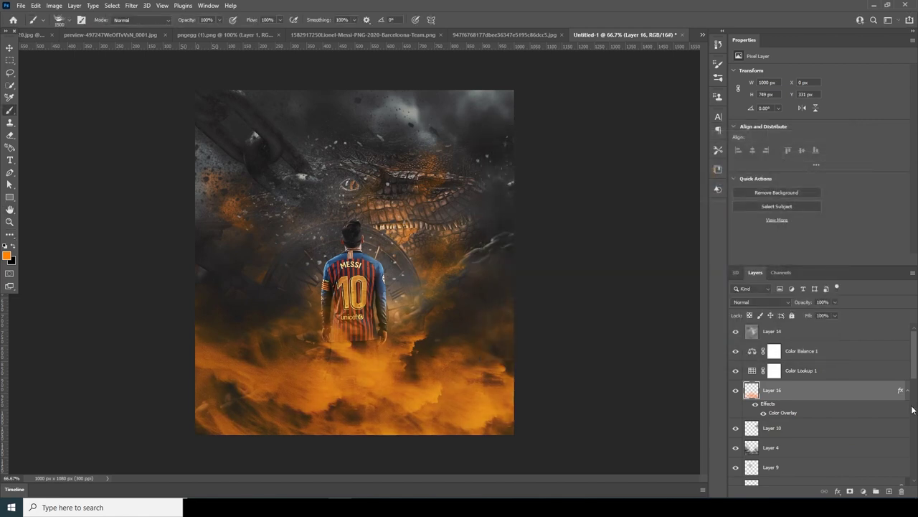
# Stamp all visible layers into a new layer at the top of the stack and open it in the Camera Raw Filter
pyautogui.click(789, 332)
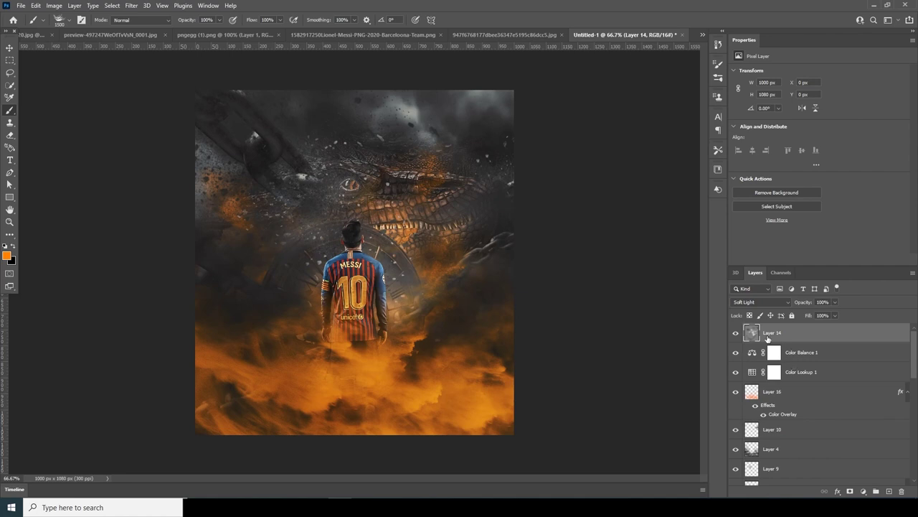
pyautogui.hotkey('ctrl', 'shift', 'alt', 'e')
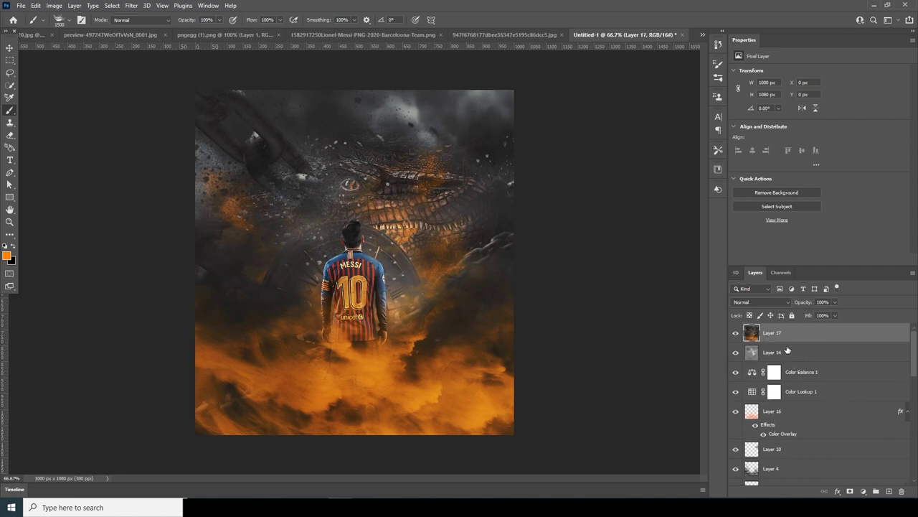
pyautogui.click(129, 7)
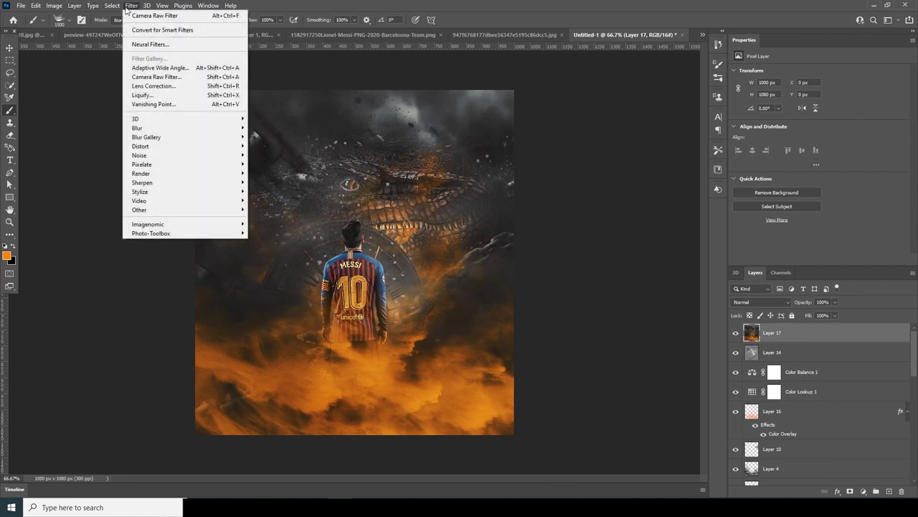
pyautogui.click(156, 77)
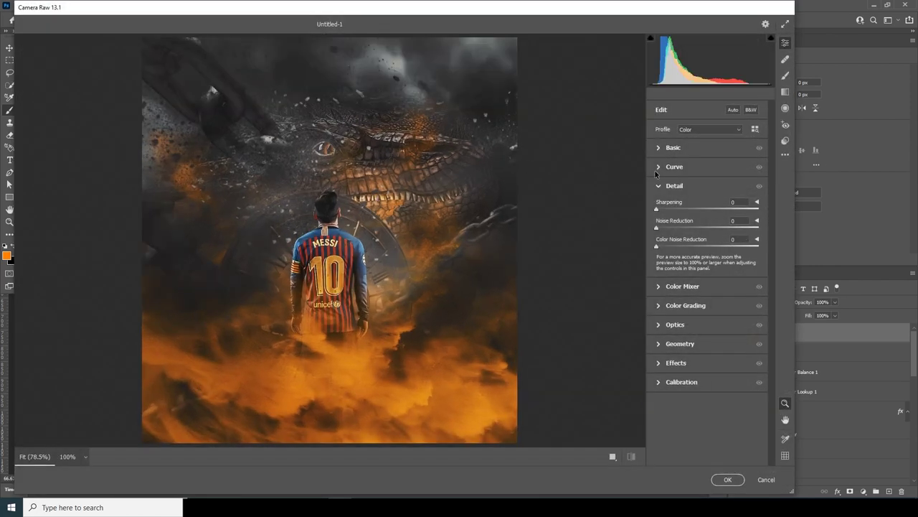
# Set the Basic adjustments to Exposure +0.40, Highlights -70, Clarity +58, Texture +39 and Vibrance +30
pyautogui.click(660, 148)
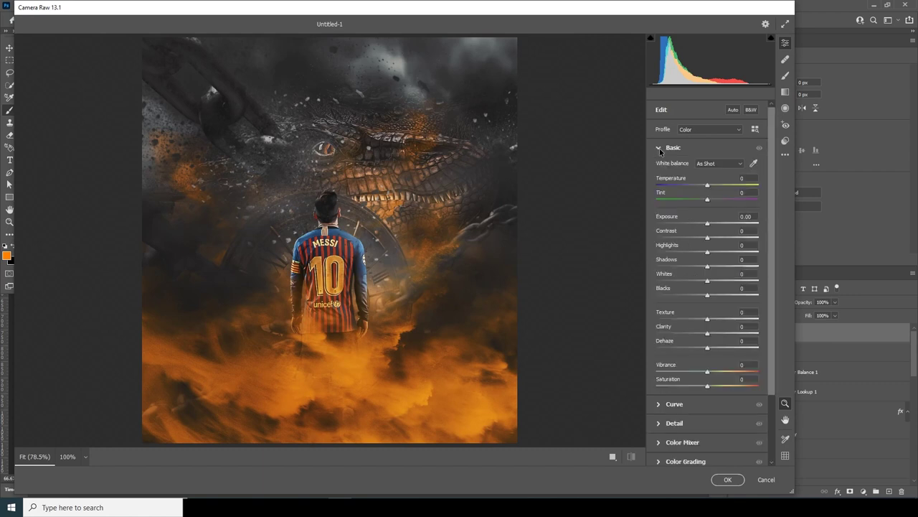
pyautogui.click(712, 225)
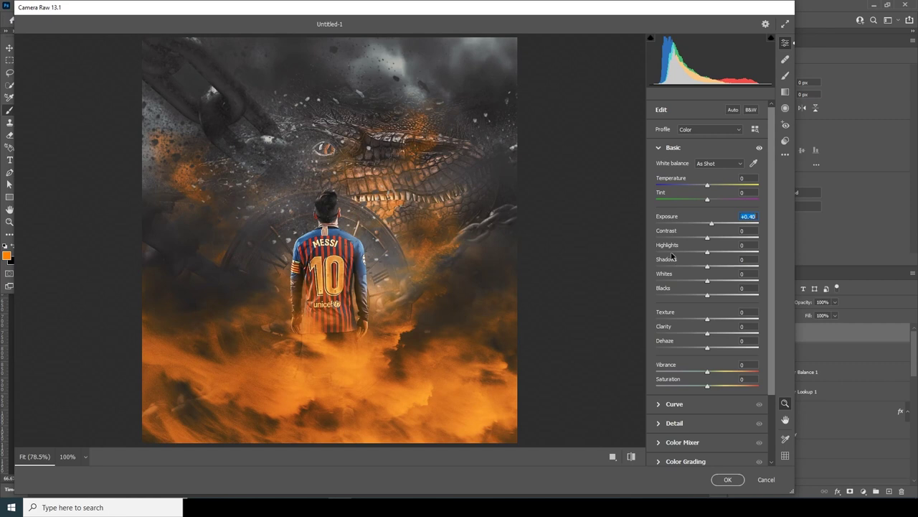
pyautogui.click(671, 252)
pyautogui.click(738, 333)
pyautogui.click(722, 319)
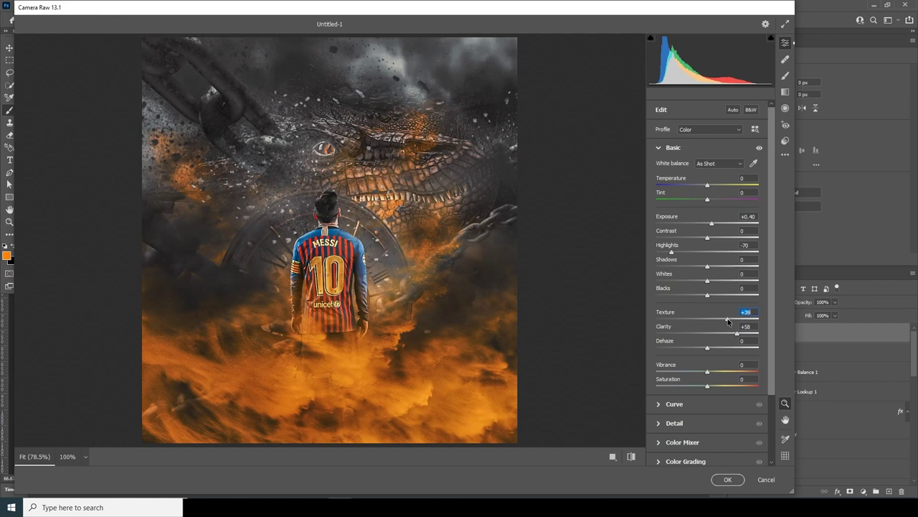
pyautogui.moveTo(706, 373); pyautogui.dragTo(712, 370)
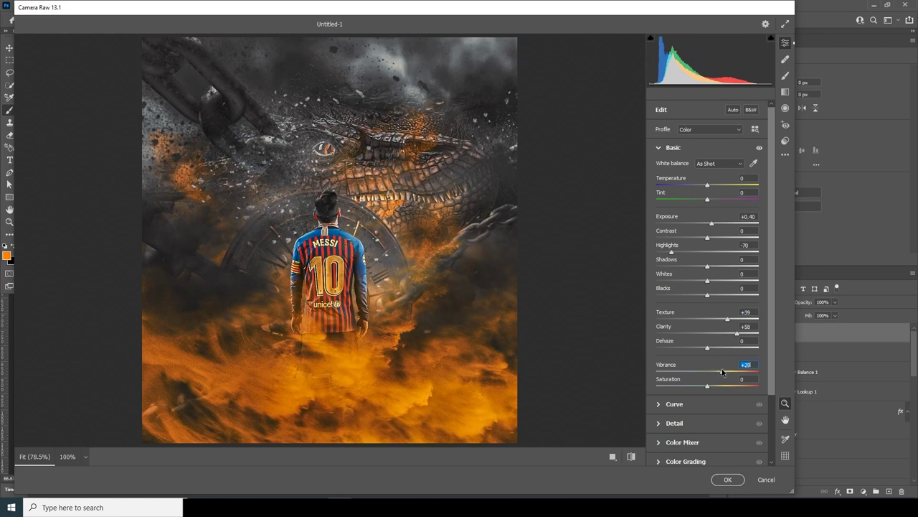
# Smooth the image detail with Noise Reduction 29 and Color Noise Reduction 34
pyautogui.scroll(-3, 774, 375)
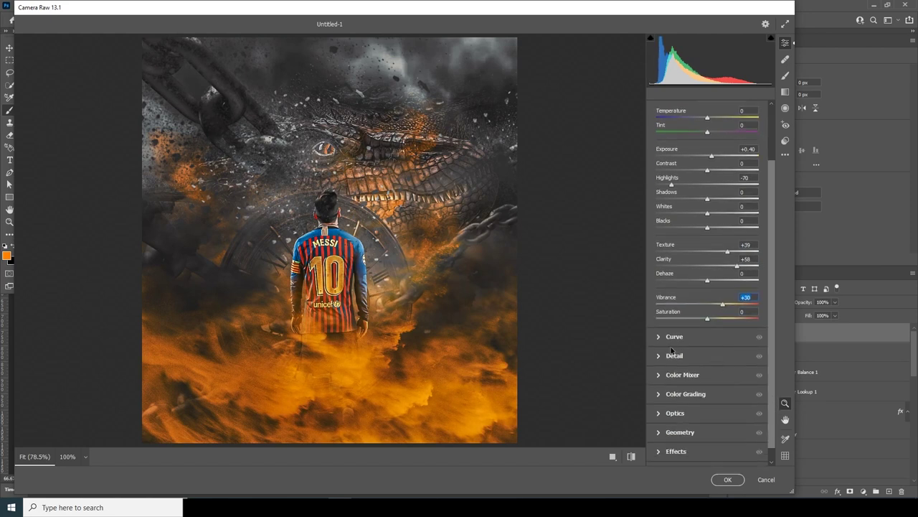
pyautogui.click(662, 358)
pyautogui.click(691, 229)
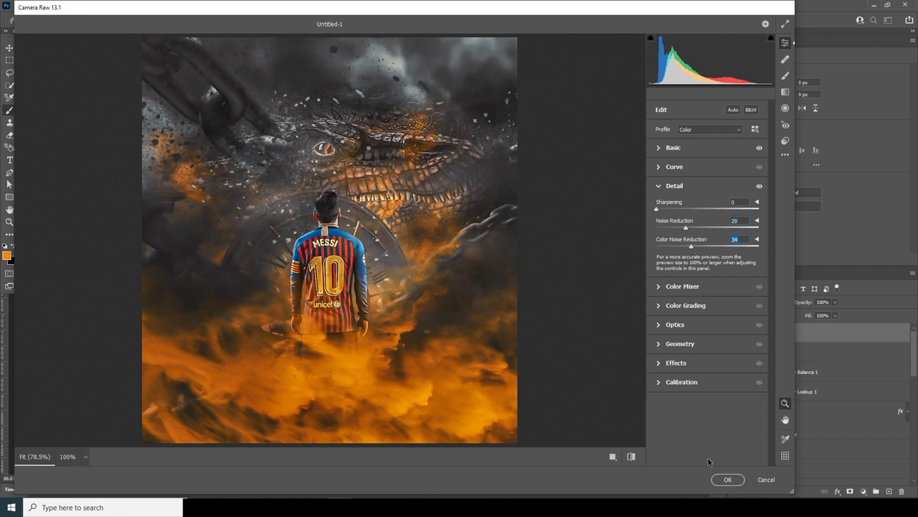
# Lower the Color Mixer saturation to Greens -62, Aquas -54 and Blues -74, and apply the Camera Raw Filter
pyautogui.click(660, 287)
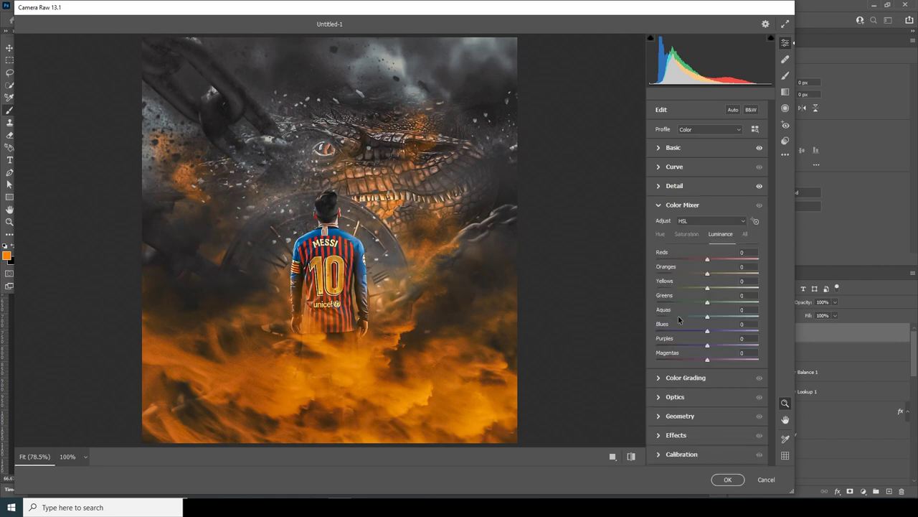
pyautogui.click(687, 235)
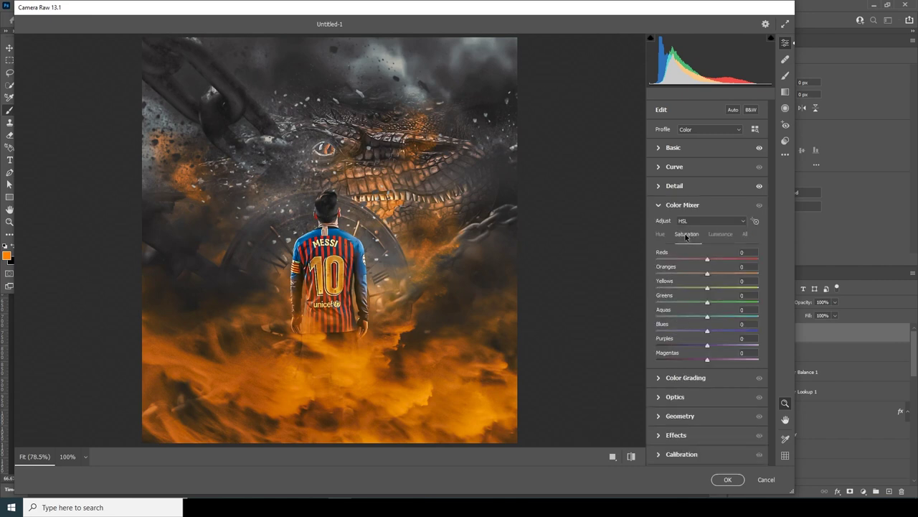
pyautogui.click(675, 301)
pyautogui.click(675, 330)
pyautogui.moveTo(676, 331); pyautogui.dragTo(673, 333)
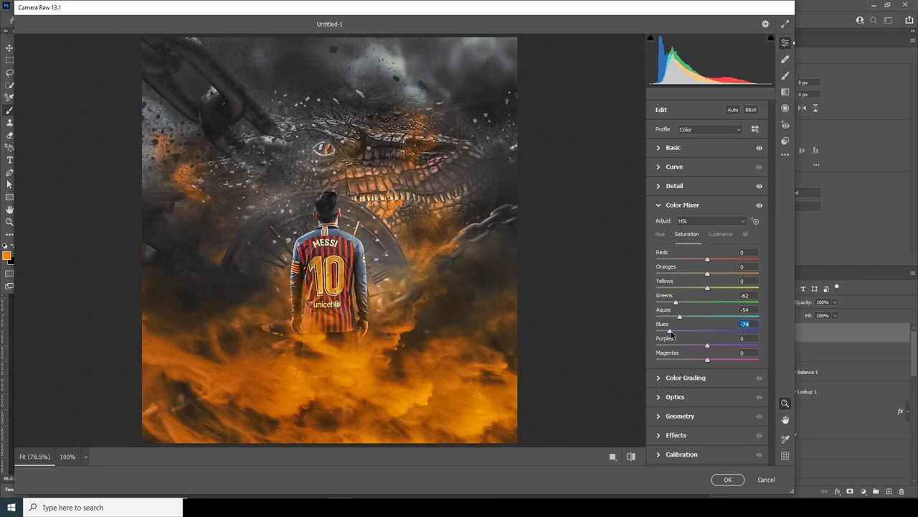
pyautogui.click(727, 480)
pyautogui.hotkey('ctrl', '-')
pyautogui.hotkey('ctrl', '+')
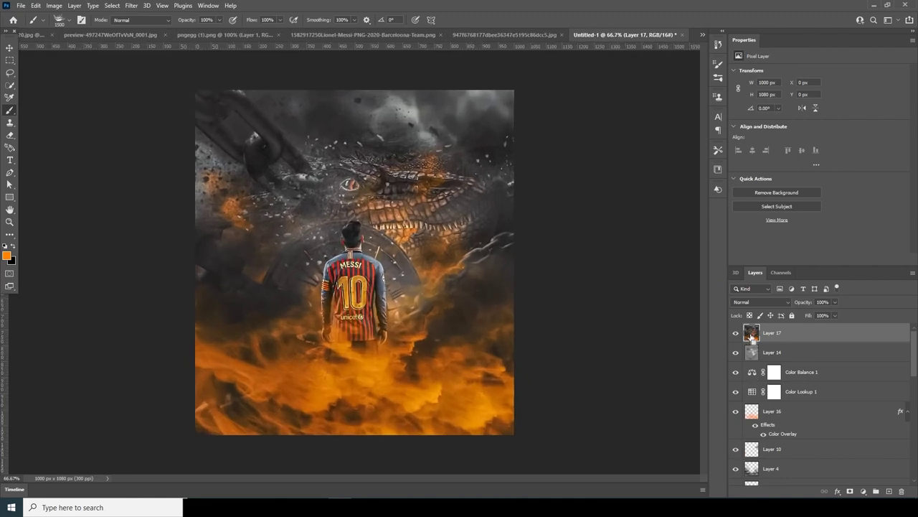
# Duplicate the merged top layer and open the copy in Neural Filters
pyautogui.moveTo(751, 335); pyautogui.dragTo(148, 11)
pyautogui.click(132, 6)
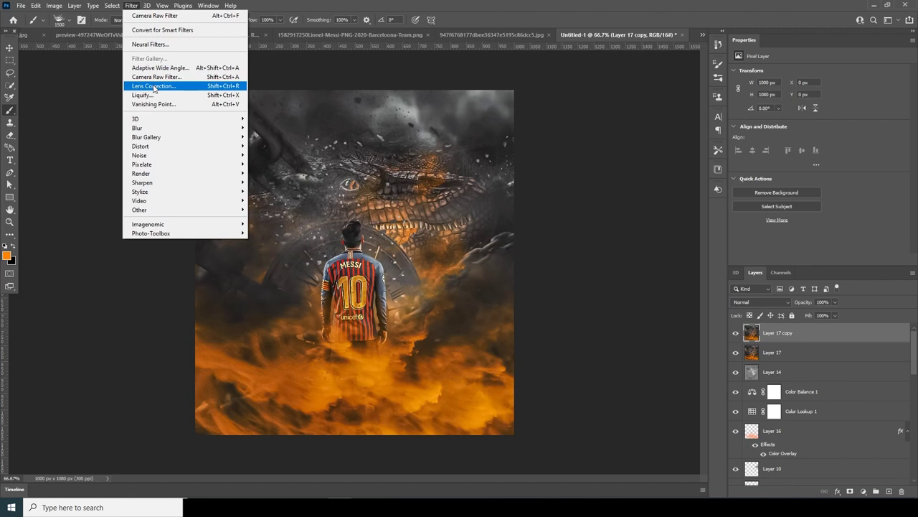
pyautogui.click(153, 45)
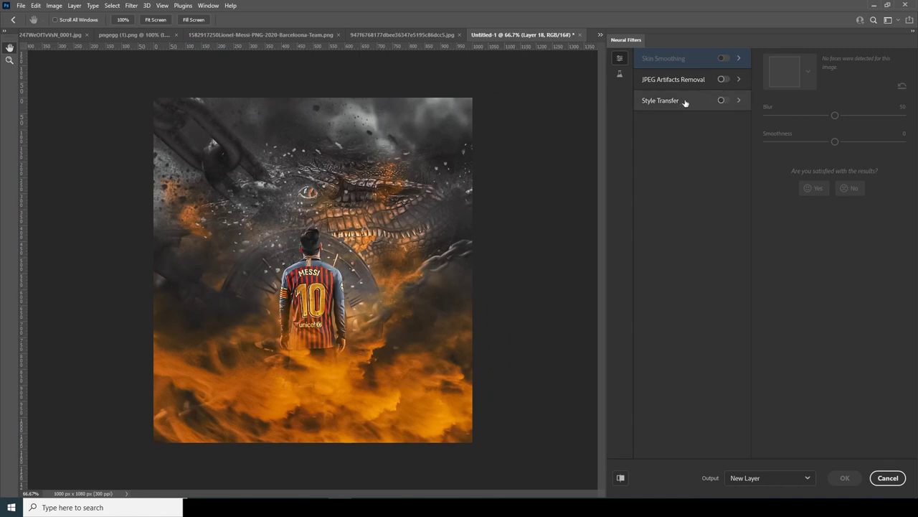
# Enable Style Transfer with the skull tattoo poster style and turn on Focus subject
pyautogui.click(686, 102)
pyautogui.click(724, 100)
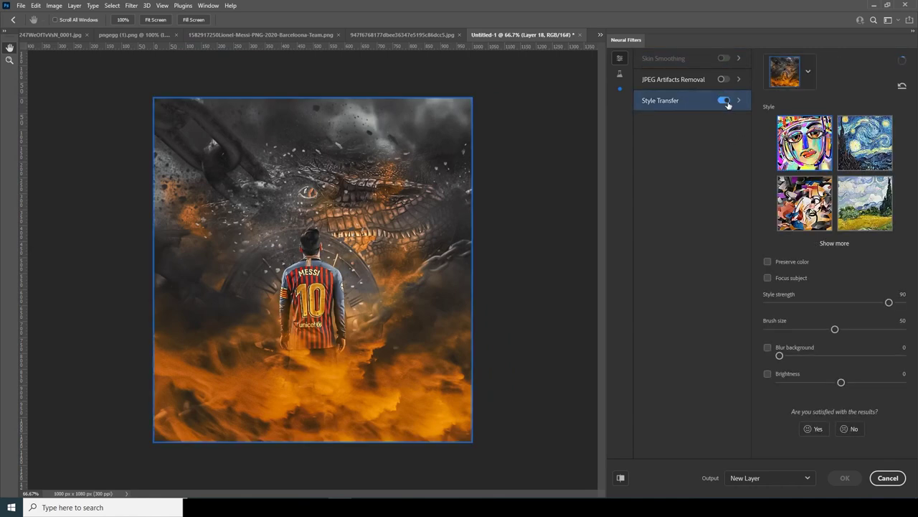
pyautogui.click(834, 243)
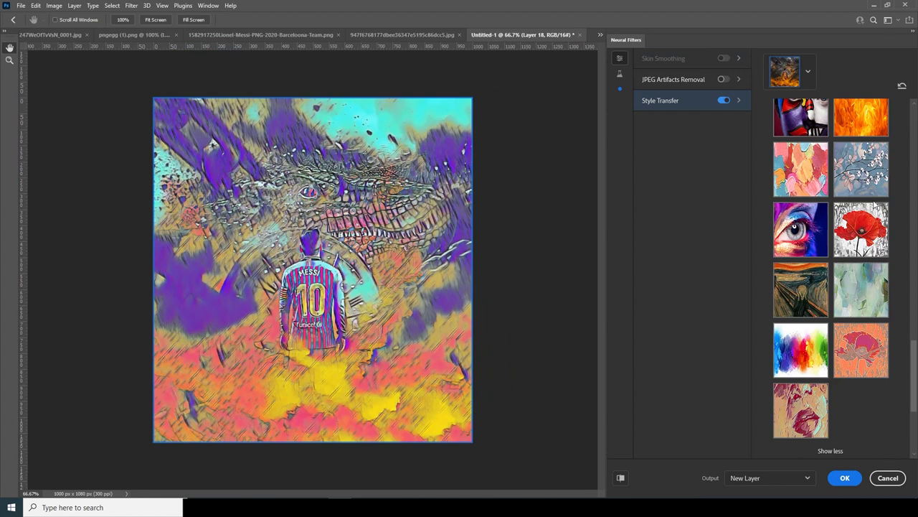
pyautogui.moveTo(916, 385); pyautogui.dragTo(912, 167)
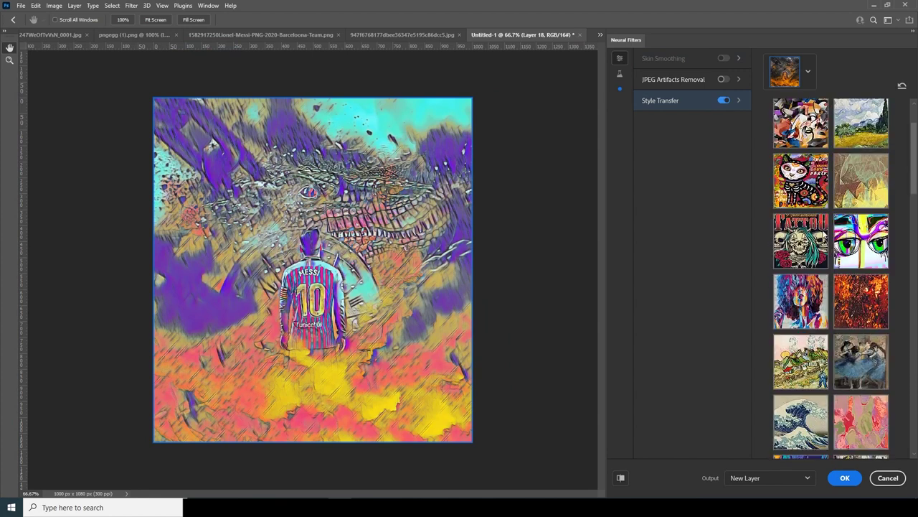
pyautogui.click(798, 238)
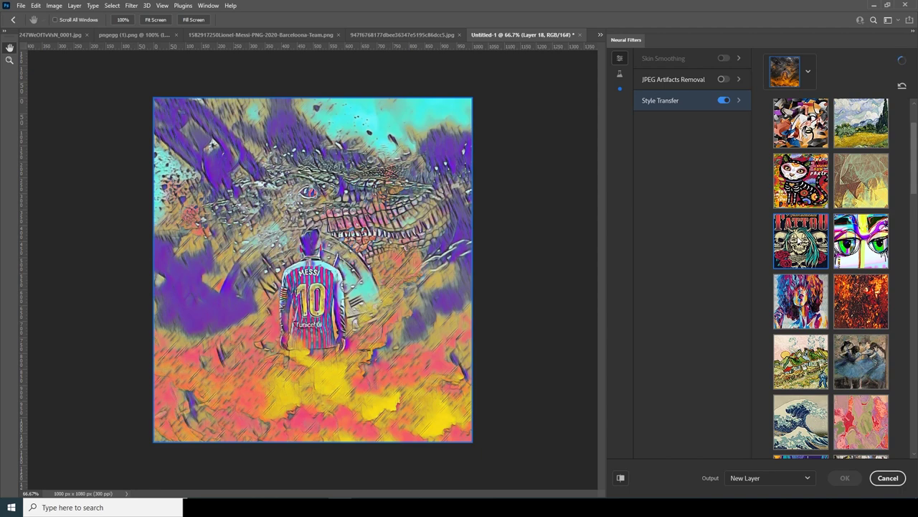
pyautogui.moveTo(917, 203); pyautogui.dragTo(890, 457)
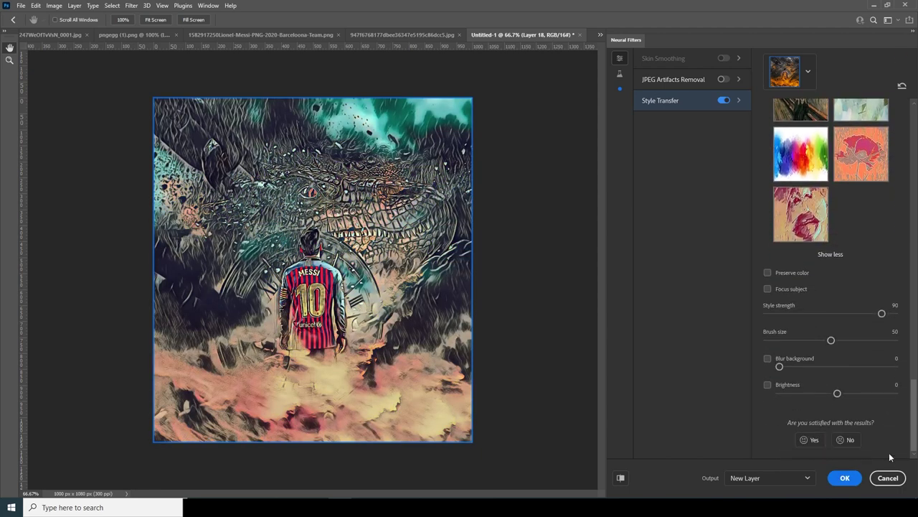
pyautogui.click(768, 290)
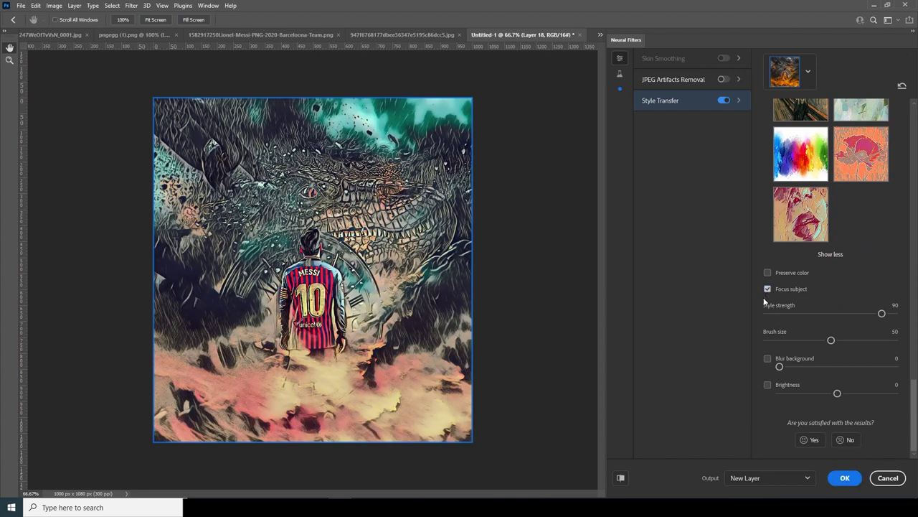
# Output the Style Transfer result to a new layer and blend it in Soft Light mode at 50% opacity
pyautogui.click(844, 477)
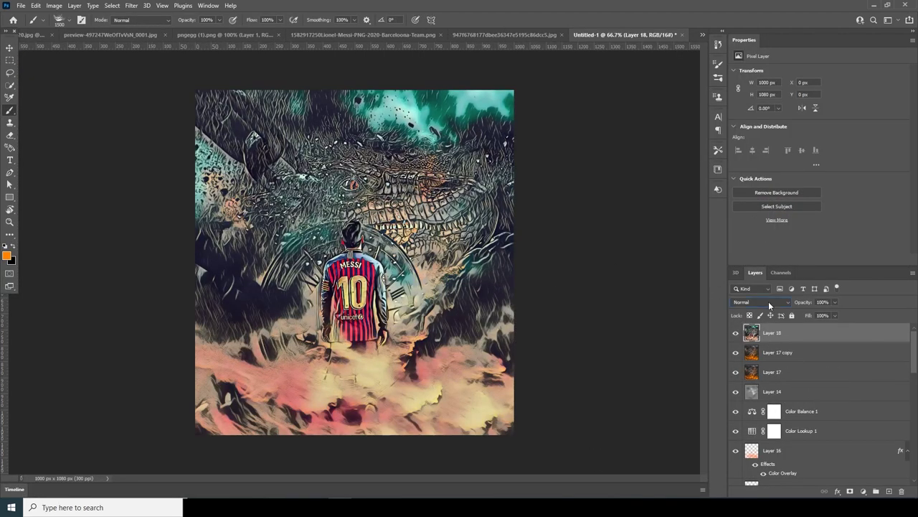
pyautogui.click(770, 305)
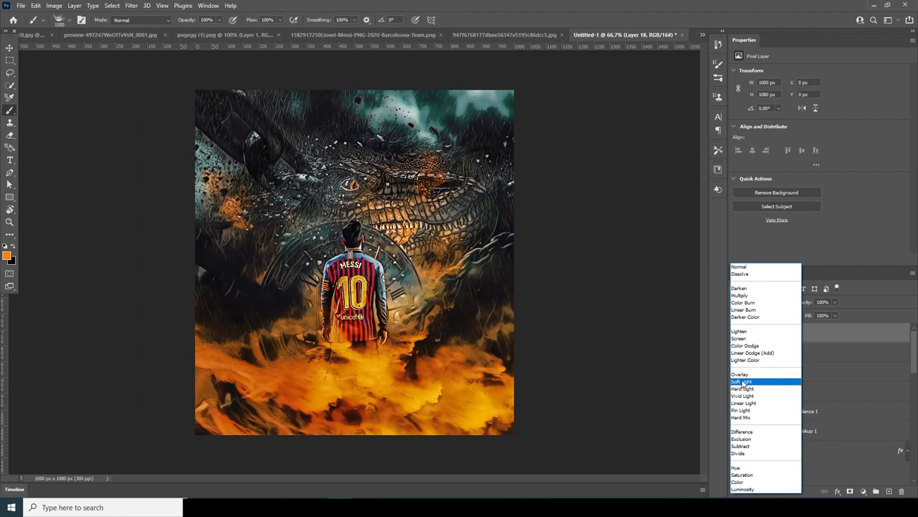
pyautogui.click(743, 381)
pyautogui.click(835, 302)
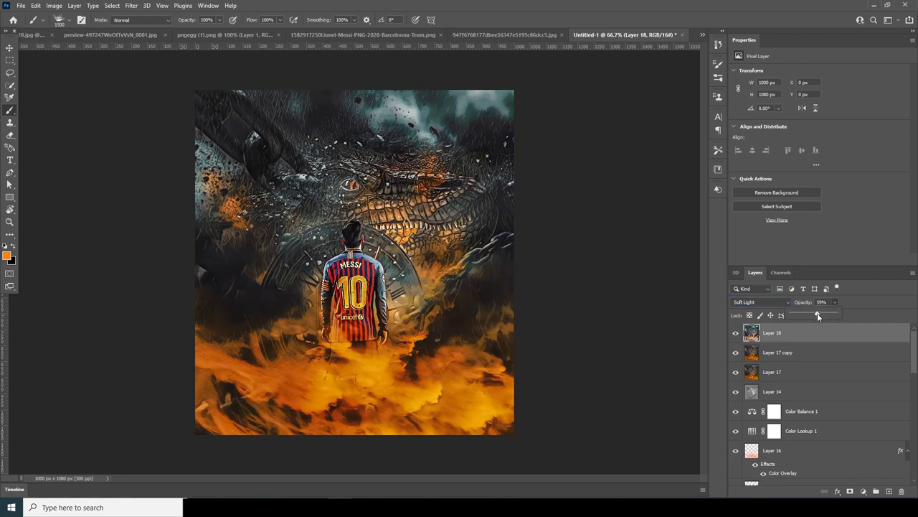
pyautogui.moveTo(817, 312); pyautogui.dragTo(814, 314)
# Add a layer mask to the stylized layer and choose a soft round brush tip for painting on it
pyautogui.click(755, 338)
pyautogui.click(849, 492)
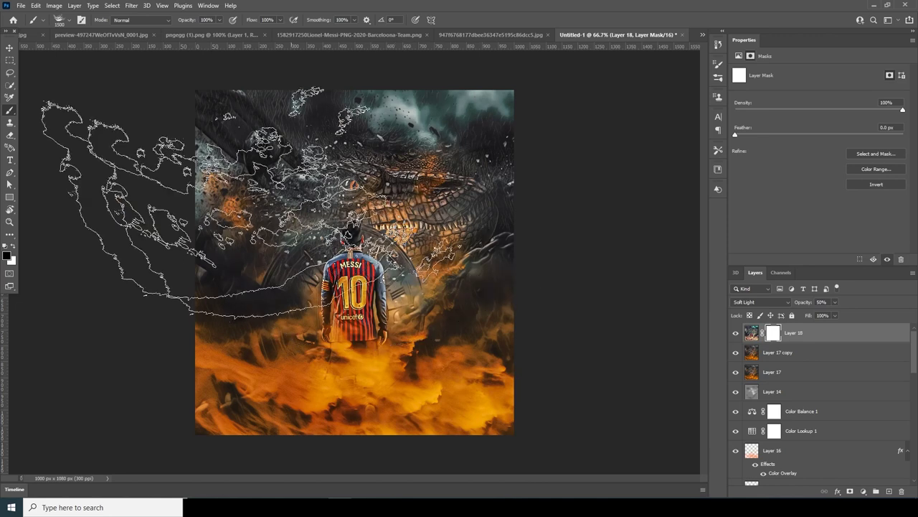
pyautogui.click(69, 20)
pyautogui.moveTo(116, 163); pyautogui.dragTo(115, 141)
pyautogui.doubleClick(86, 143)
# Paint black on the layer mask around the outer sky and smoke with a smaller brush, keeping the style on the dragon and Messi
pyautogui.press('[')
pyautogui.press('[')
pyautogui.press('[')
pyautogui.press('[')
pyautogui.press('[')
pyautogui.press('[')
pyautogui.press('[')
pyautogui.press('[')
pyautogui.press('[')
pyautogui.press('[')
pyautogui.press('[')
pyautogui.press('[')
pyautogui.moveTo(488, 112); pyautogui.dragTo(491, 127)
pyautogui.moveTo(420, 106)
pyautogui.mouseDown()
pyautogui.moveTo(323, 99)
pyautogui.moveTo(478, 120)
pyautogui.moveTo(269, 96)
pyautogui.moveTo(282, 115)
pyautogui.moveTo(252, 104)
pyautogui.moveTo(208, 112)
pyautogui.moveTo(191, 155)
pyautogui.moveTo(214, 231)
pyautogui.moveTo(231, 224)
pyautogui.moveTo(212, 277)
pyautogui.moveTo(229, 282)
pyautogui.moveTo(236, 398)
pyautogui.moveTo(396, 399)
pyautogui.moveTo(457, 385)
pyautogui.moveTo(484, 317)
pyautogui.moveTo(528, 283)
pyautogui.moveTo(479, 338)
pyautogui.moveTo(535, 211)
pyautogui.moveTo(461, 321)
pyautogui.moveTo(457, 363)
pyautogui.moveTo(487, 337)
pyautogui.moveTo(507, 283)
pyautogui.moveTo(473, 309)
pyautogui.moveTo(452, 359)
pyautogui.moveTo(512, 395)
pyautogui.mouseUp()
pyautogui.press(']')
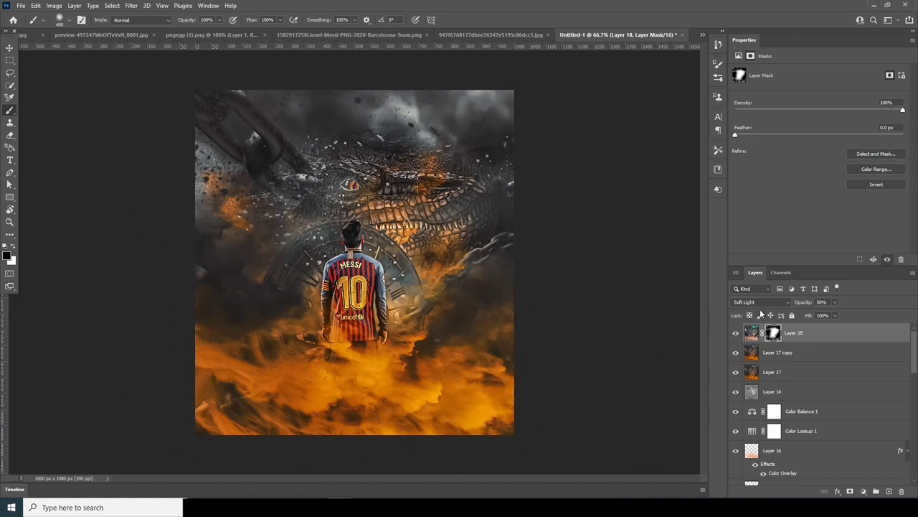
pyautogui.click(751, 334)
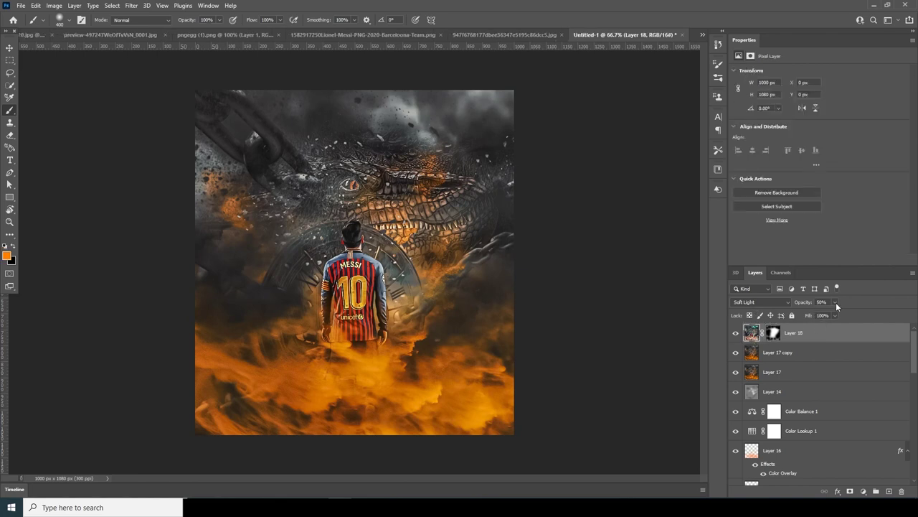
pyautogui.moveTo(830, 316); pyautogui.dragTo(830, 316)
# Add the white text MESSI in BankGothic Bold, 4 pt, over the orange smoke just below the figure
pyautogui.click(11, 48)
pyautogui.click(10, 159)
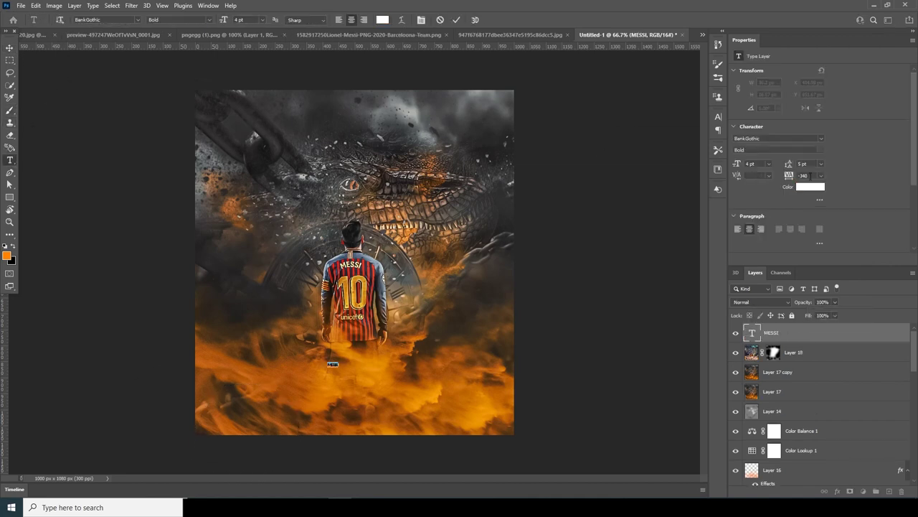